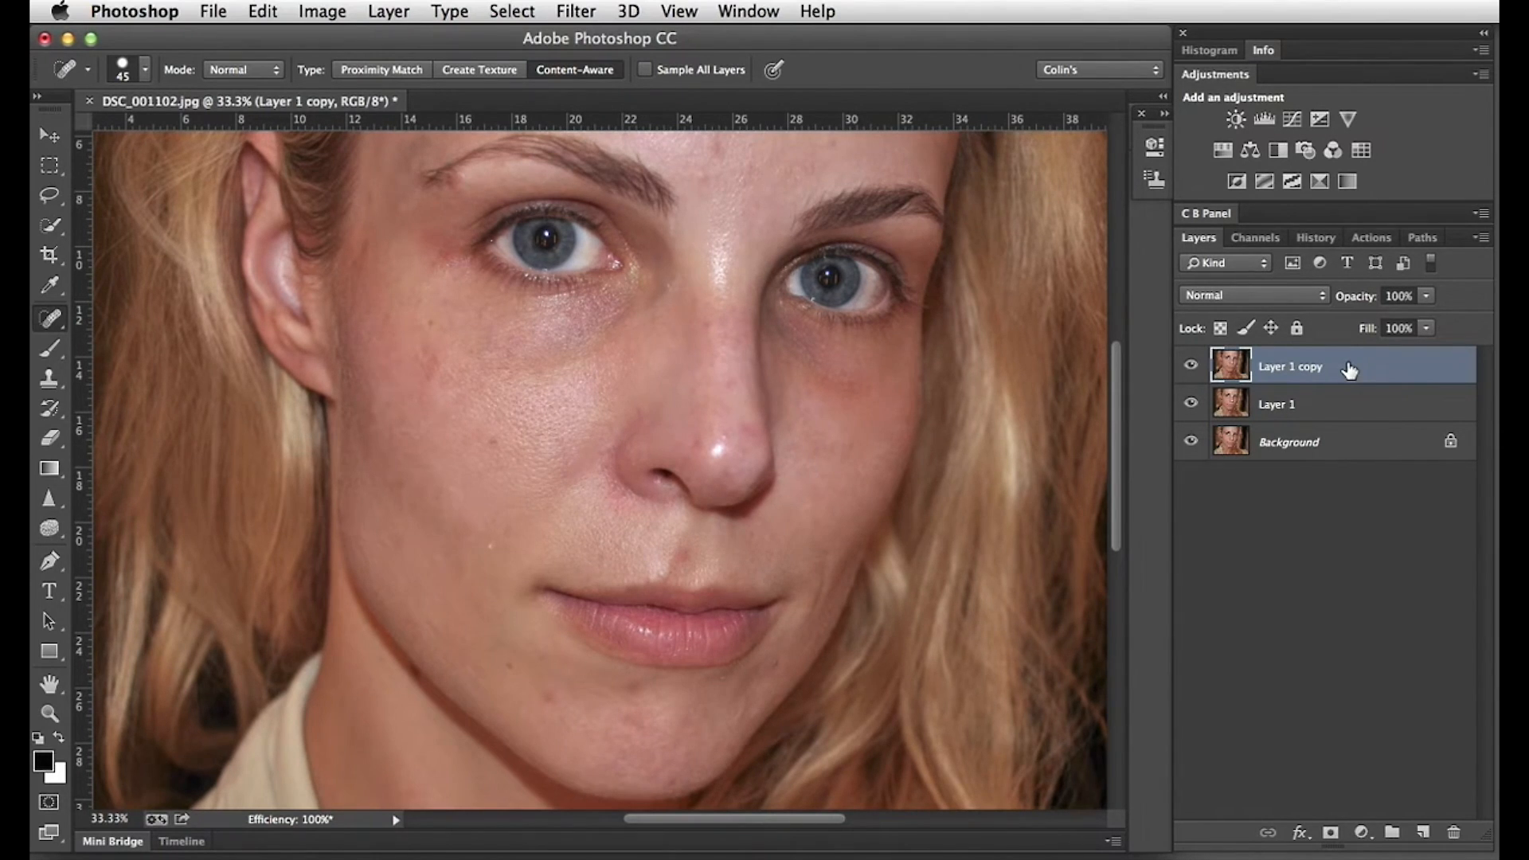
# Step: Invert the colours of Layer 1 copy and convert it to a smart object
pyautogui.press('cmd+i')
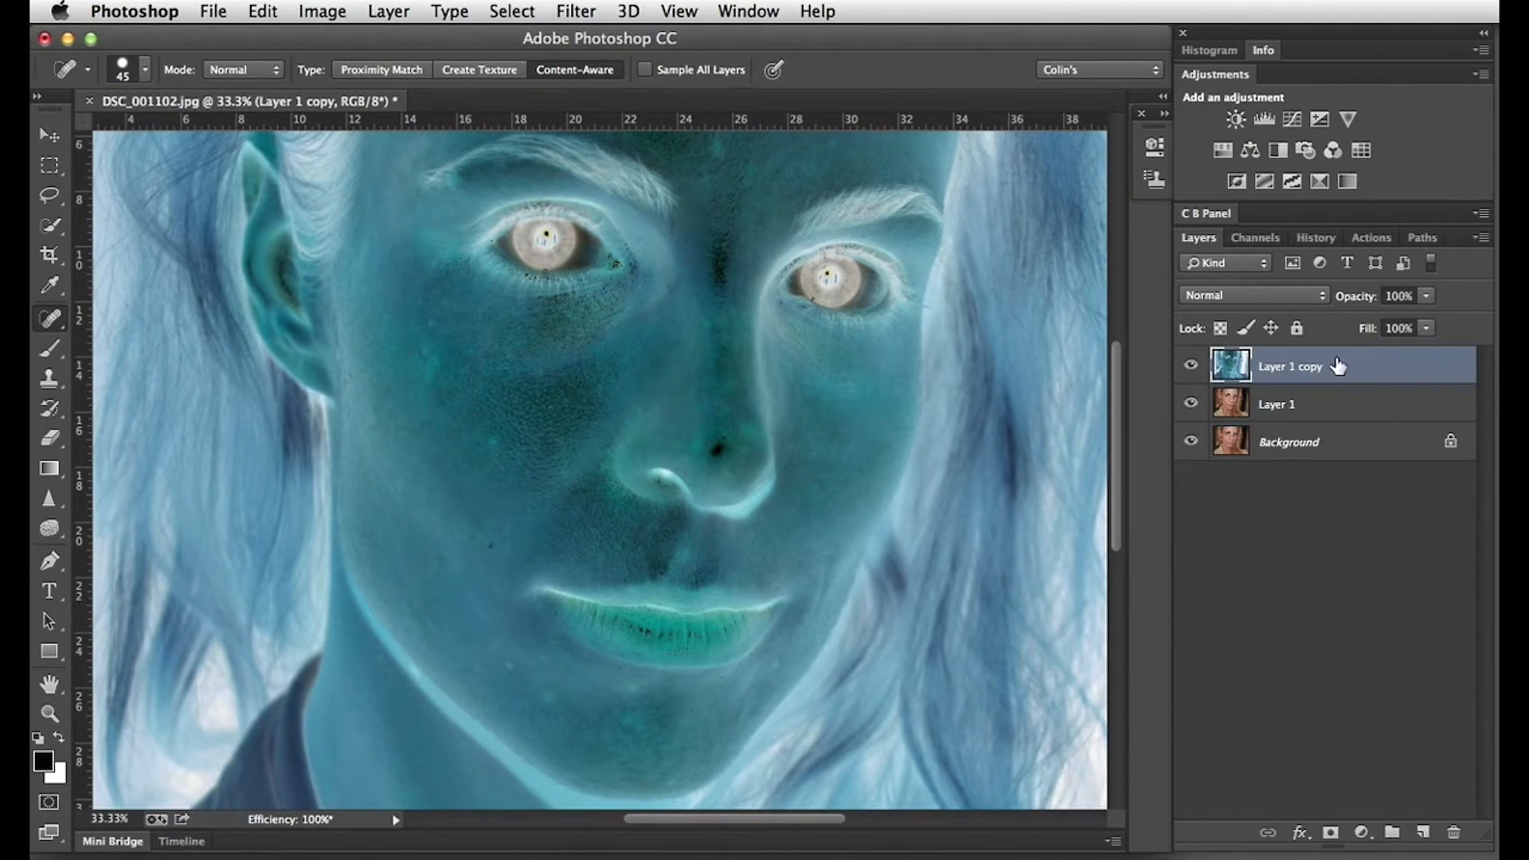
pyautogui.rightClick(1341, 367)
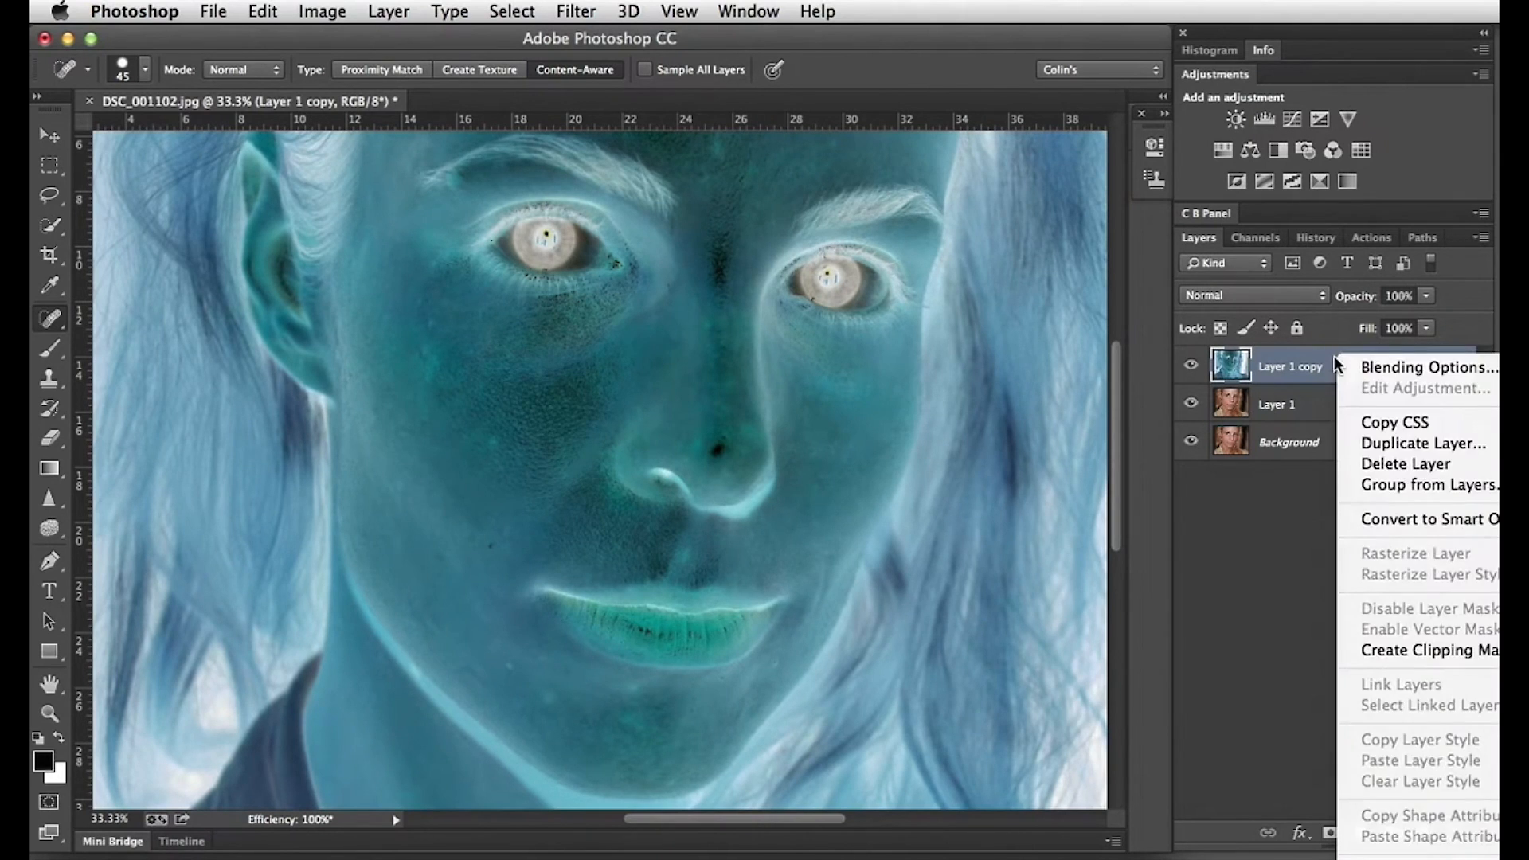
pyautogui.click(1358, 519)
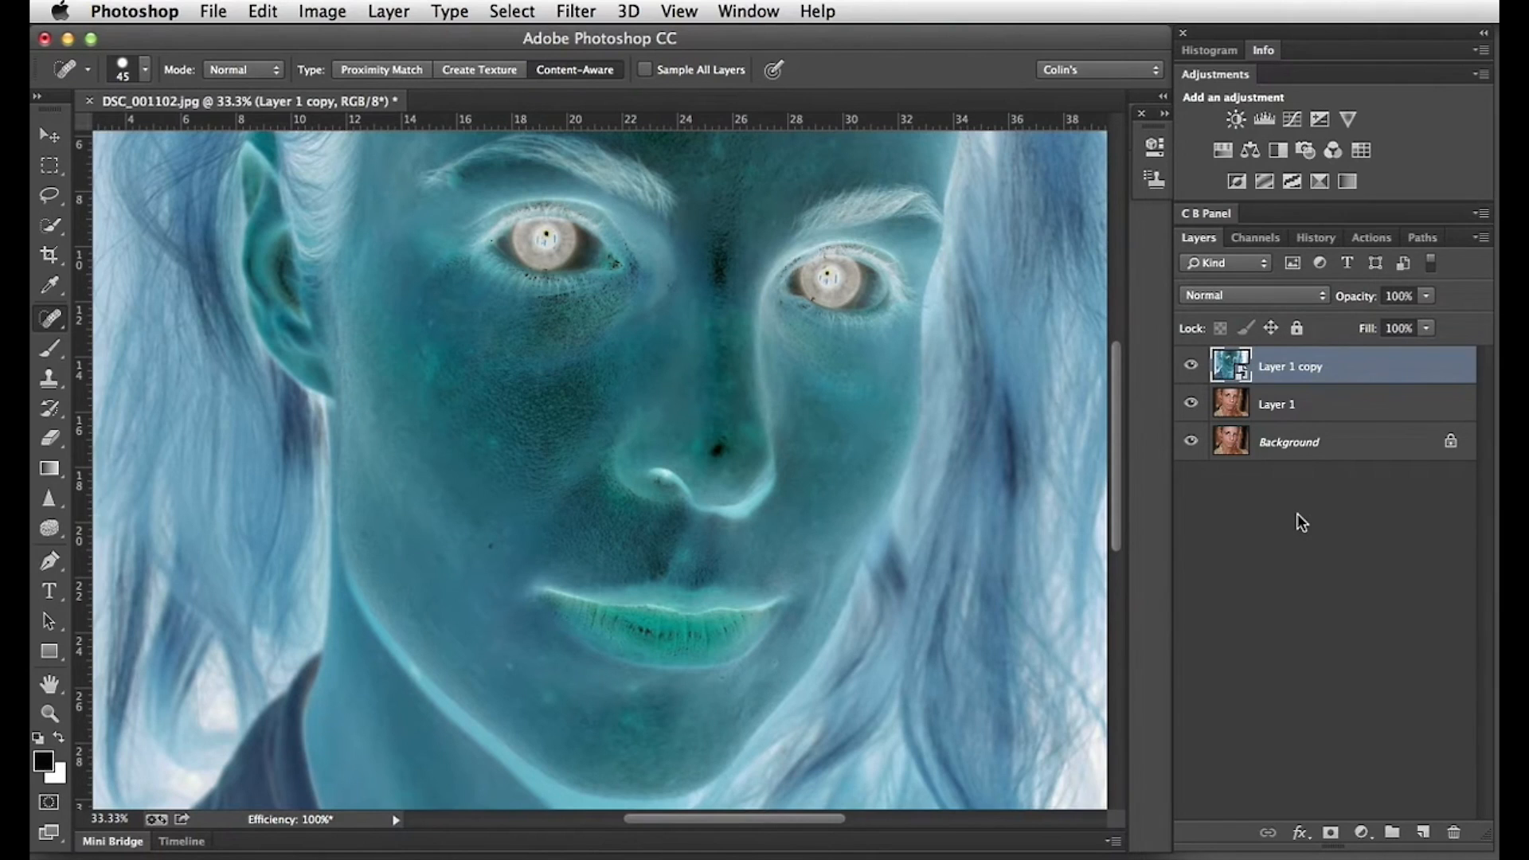
# Step: Set the inverted layer's blend mode to Vivid Light and apply a High Pass filter with a 13.4 pixel radius
pyautogui.click(1260, 297)
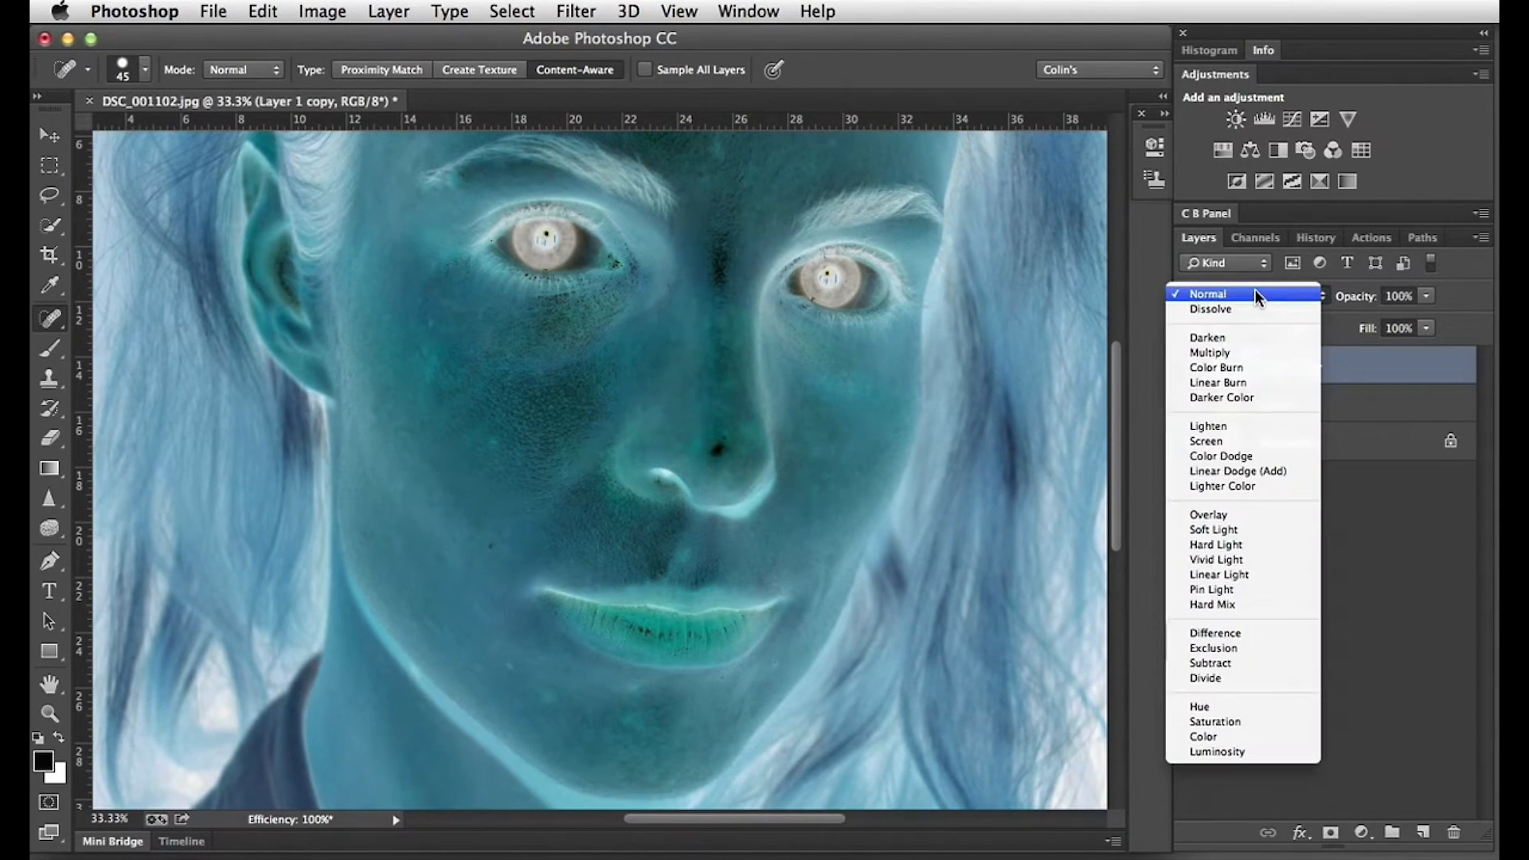
pyautogui.click(1242, 560)
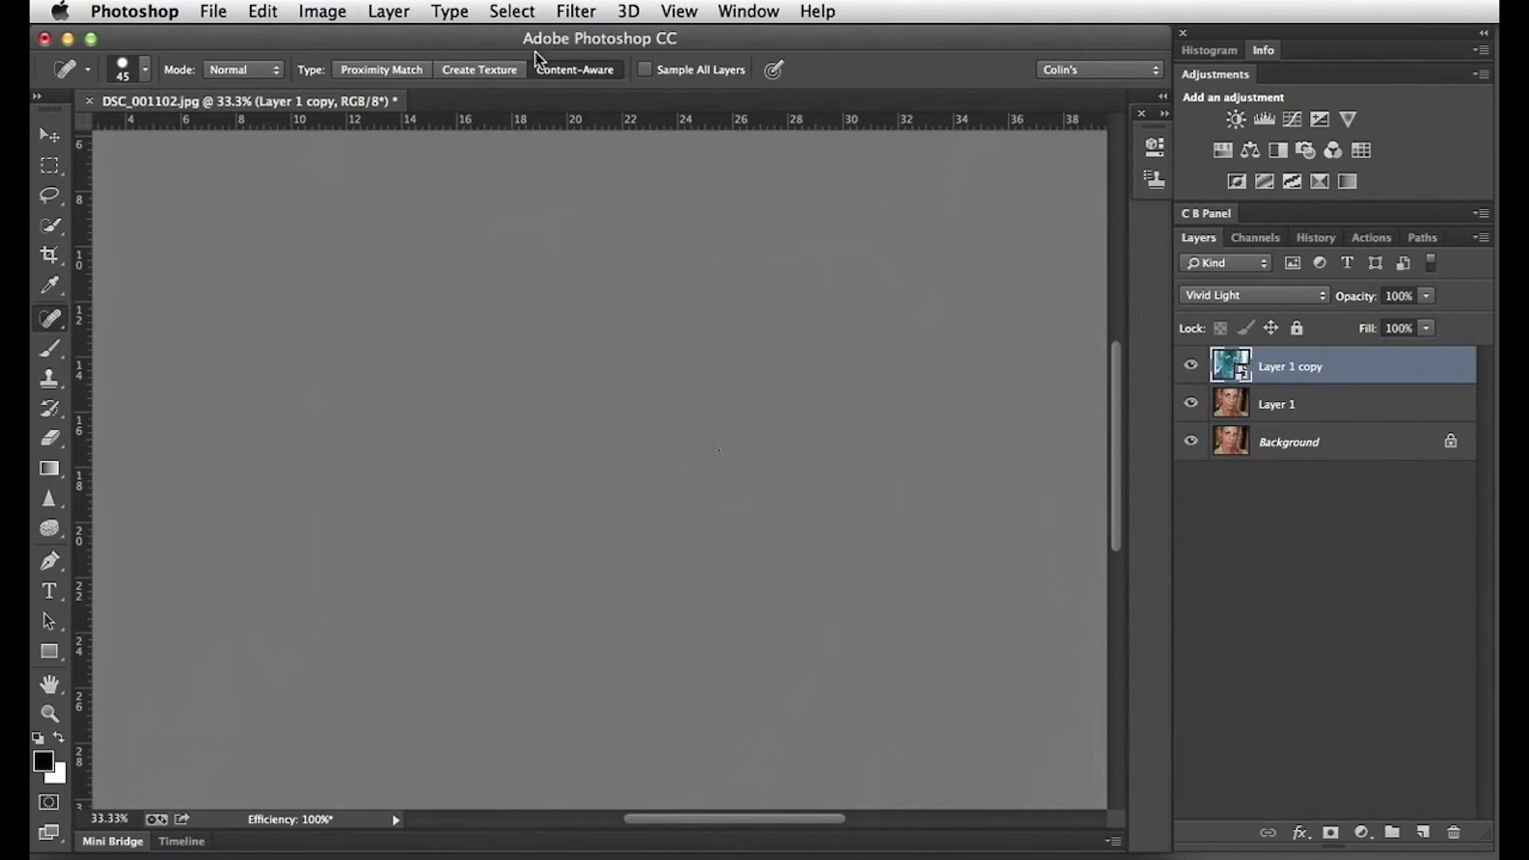
pyautogui.click(568, 14)
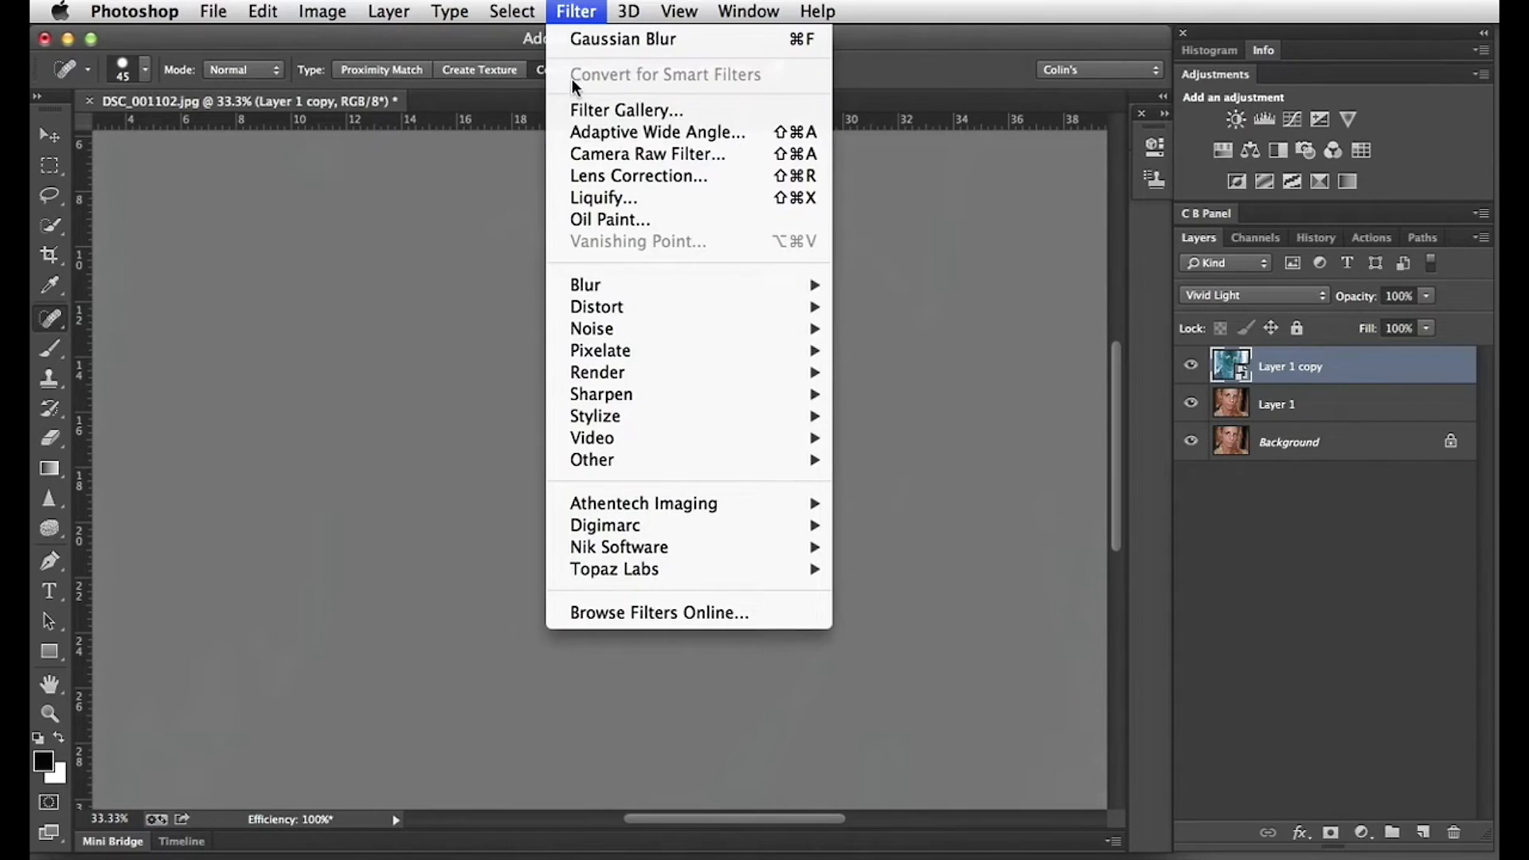
pyautogui.moveTo(605, 463)
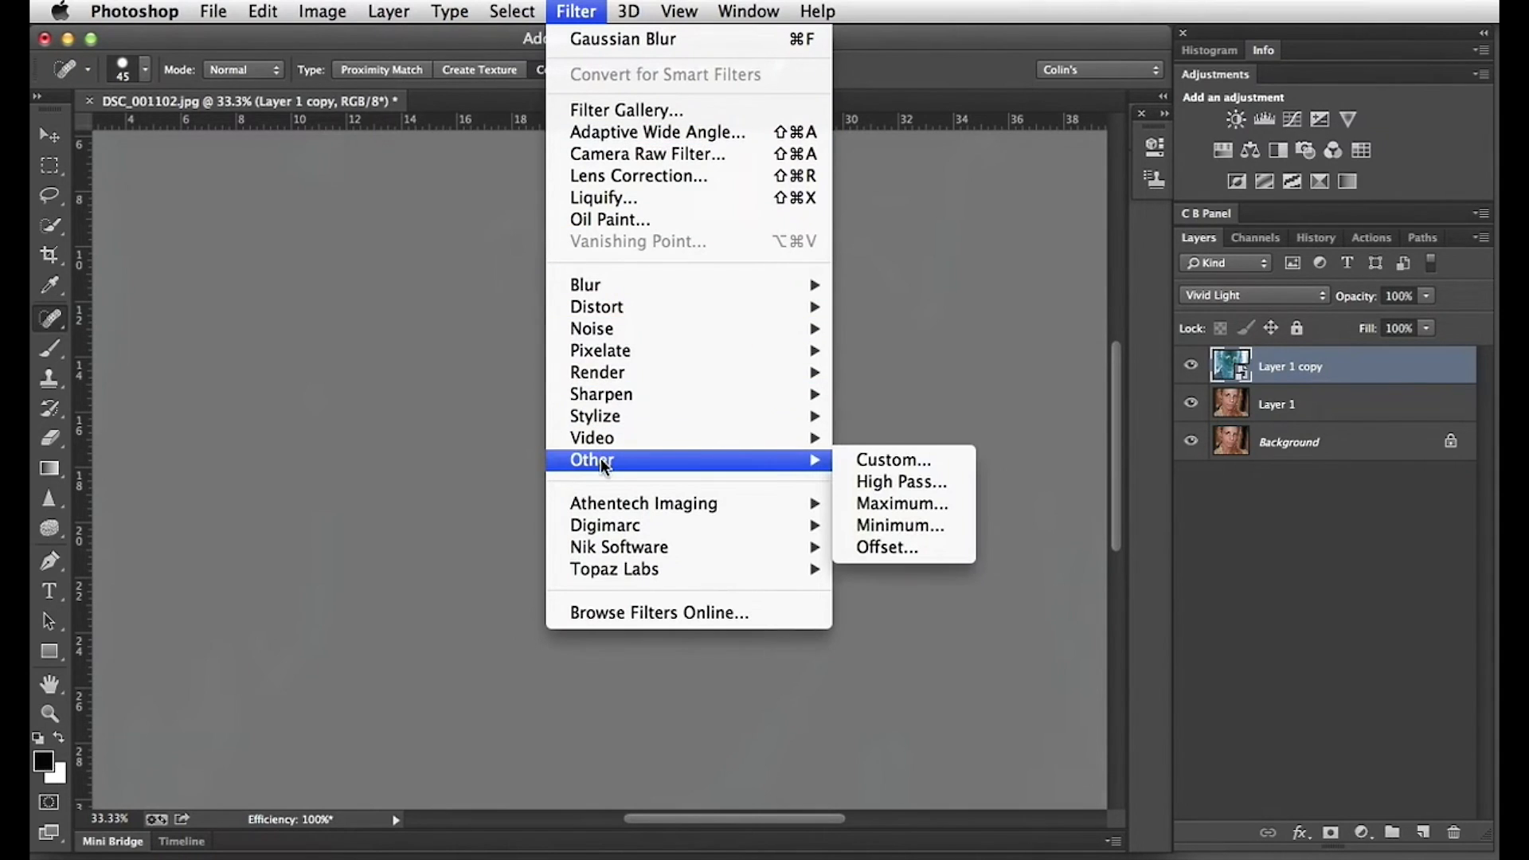
pyautogui.click(890, 481)
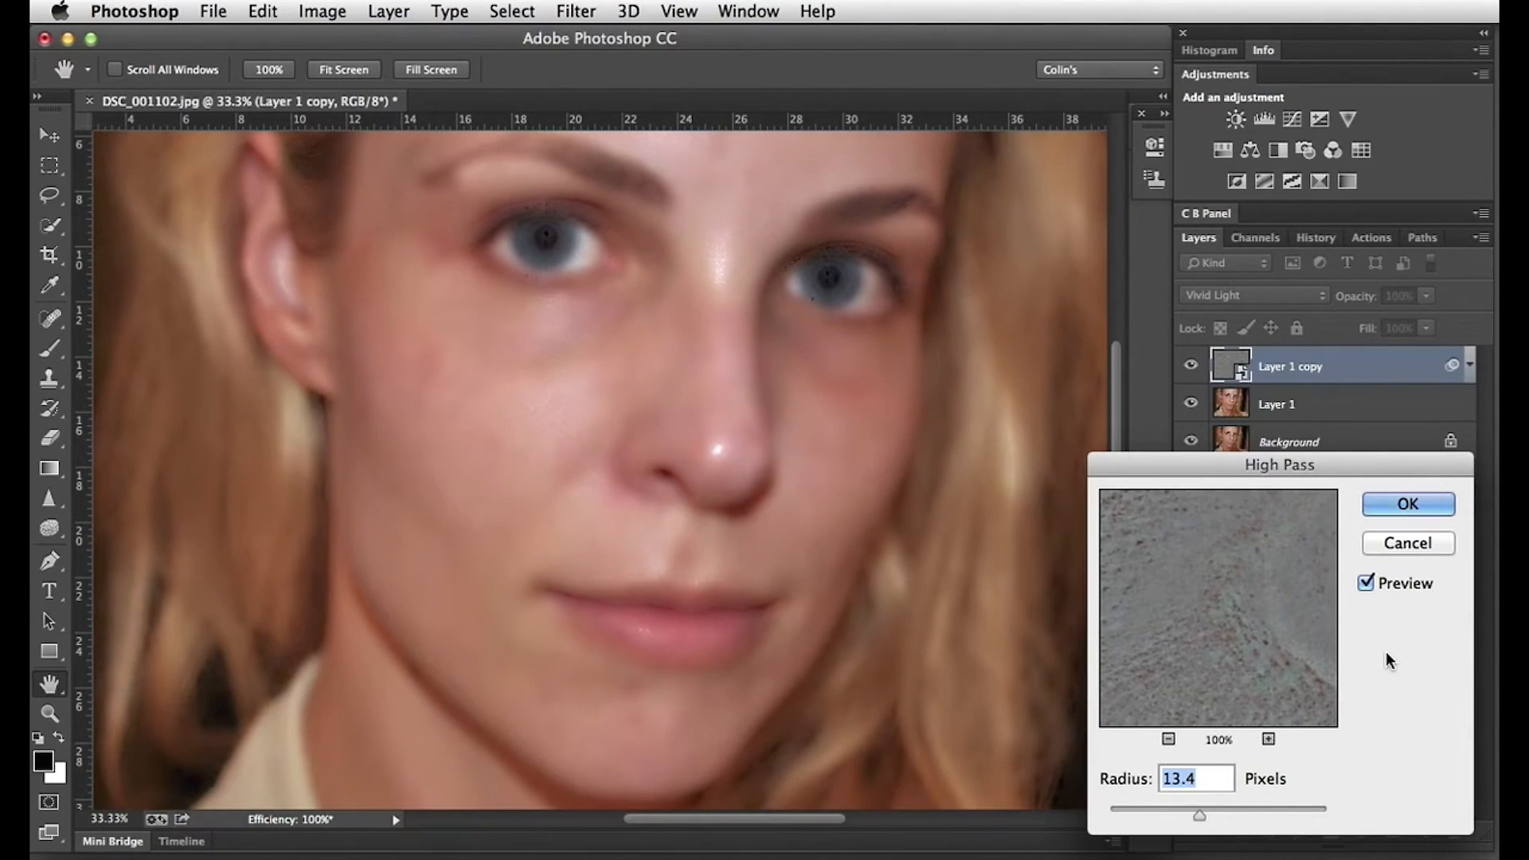
pyautogui.click(1389, 507)
pyautogui.press('j')
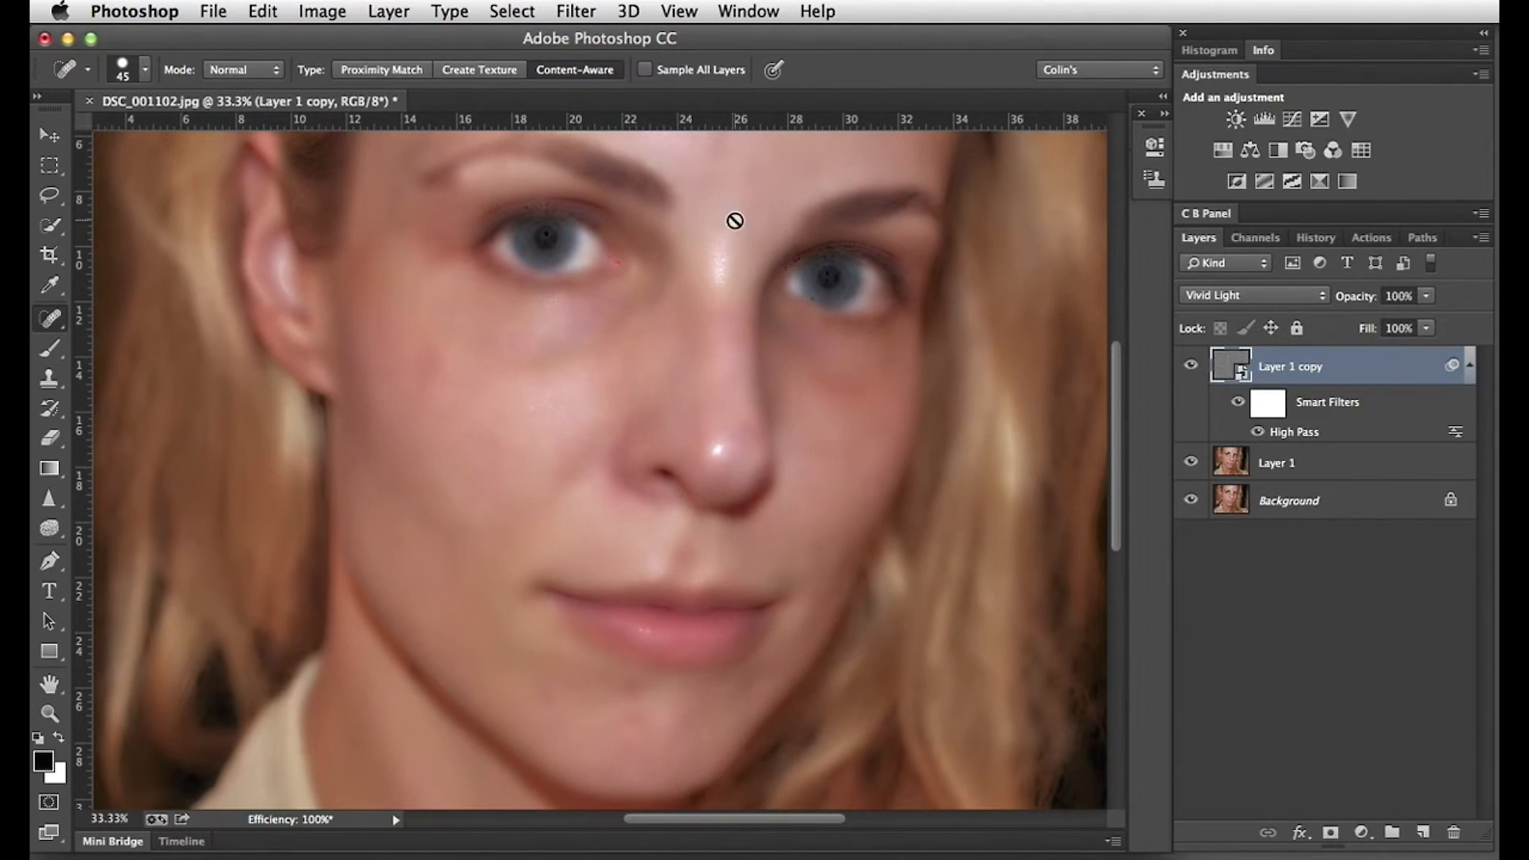
# Step: Apply a Gaussian Blur smart filter with a 12.0 pixel radius to Layer 1 copy
pyautogui.click(573, 11)
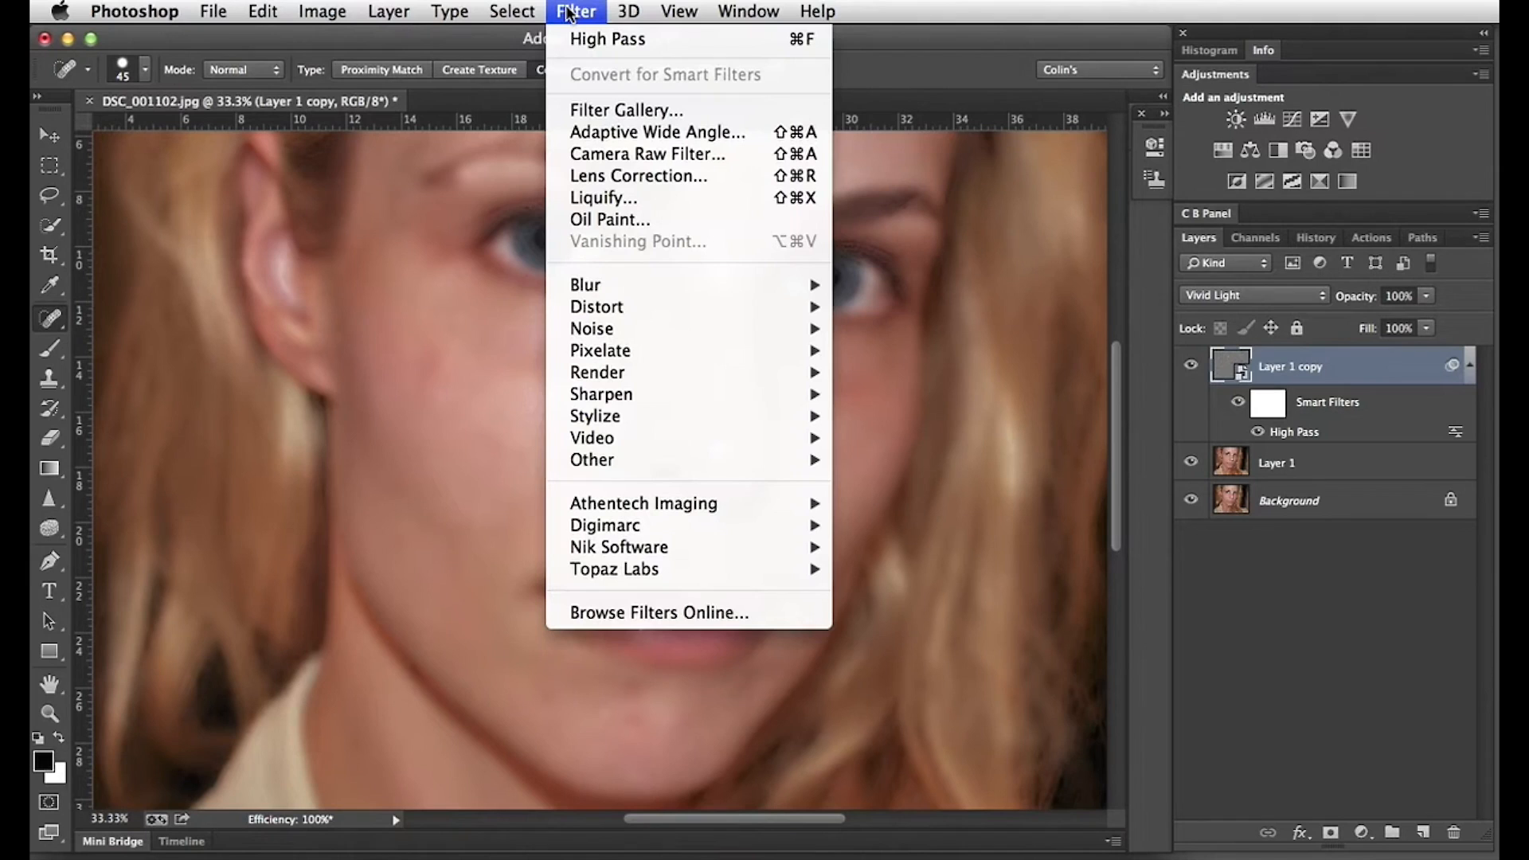
pyautogui.moveTo(594, 283)
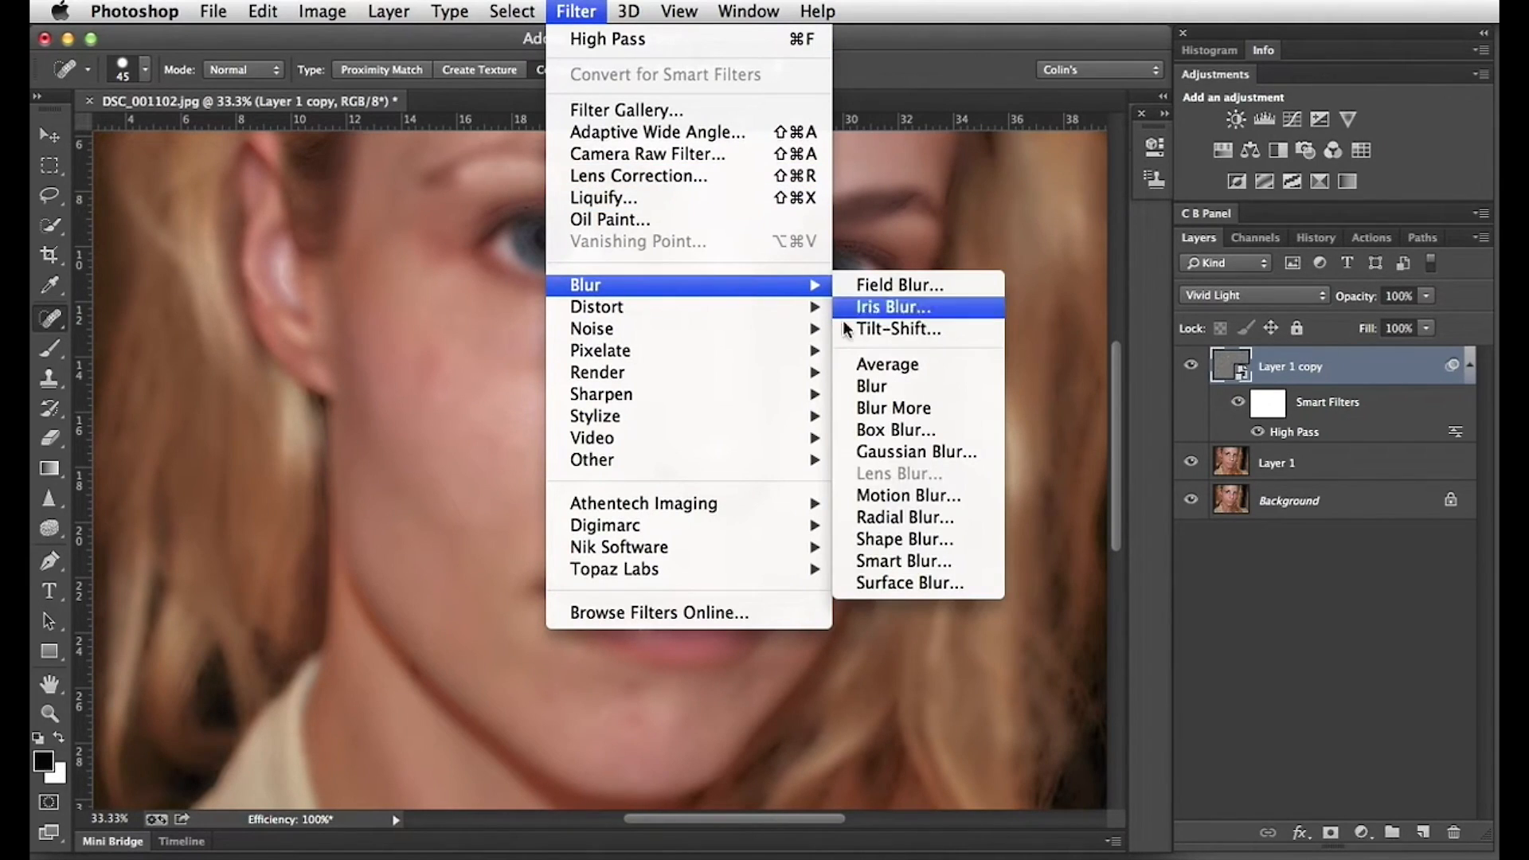
pyautogui.click(904, 450)
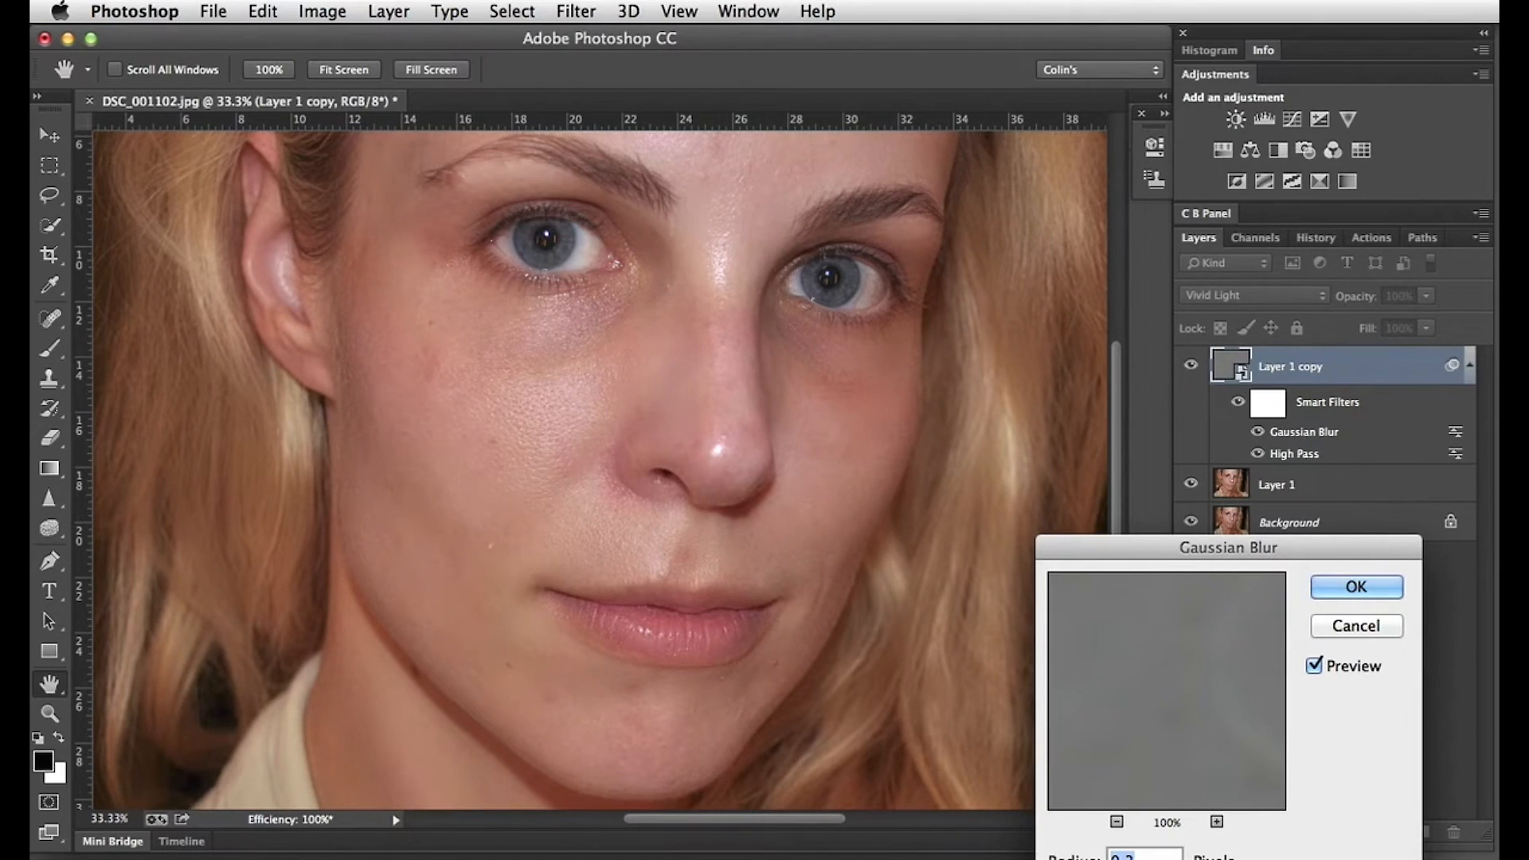
pyautogui.moveTo(1148, 552); pyautogui.dragTo(1207, 465)
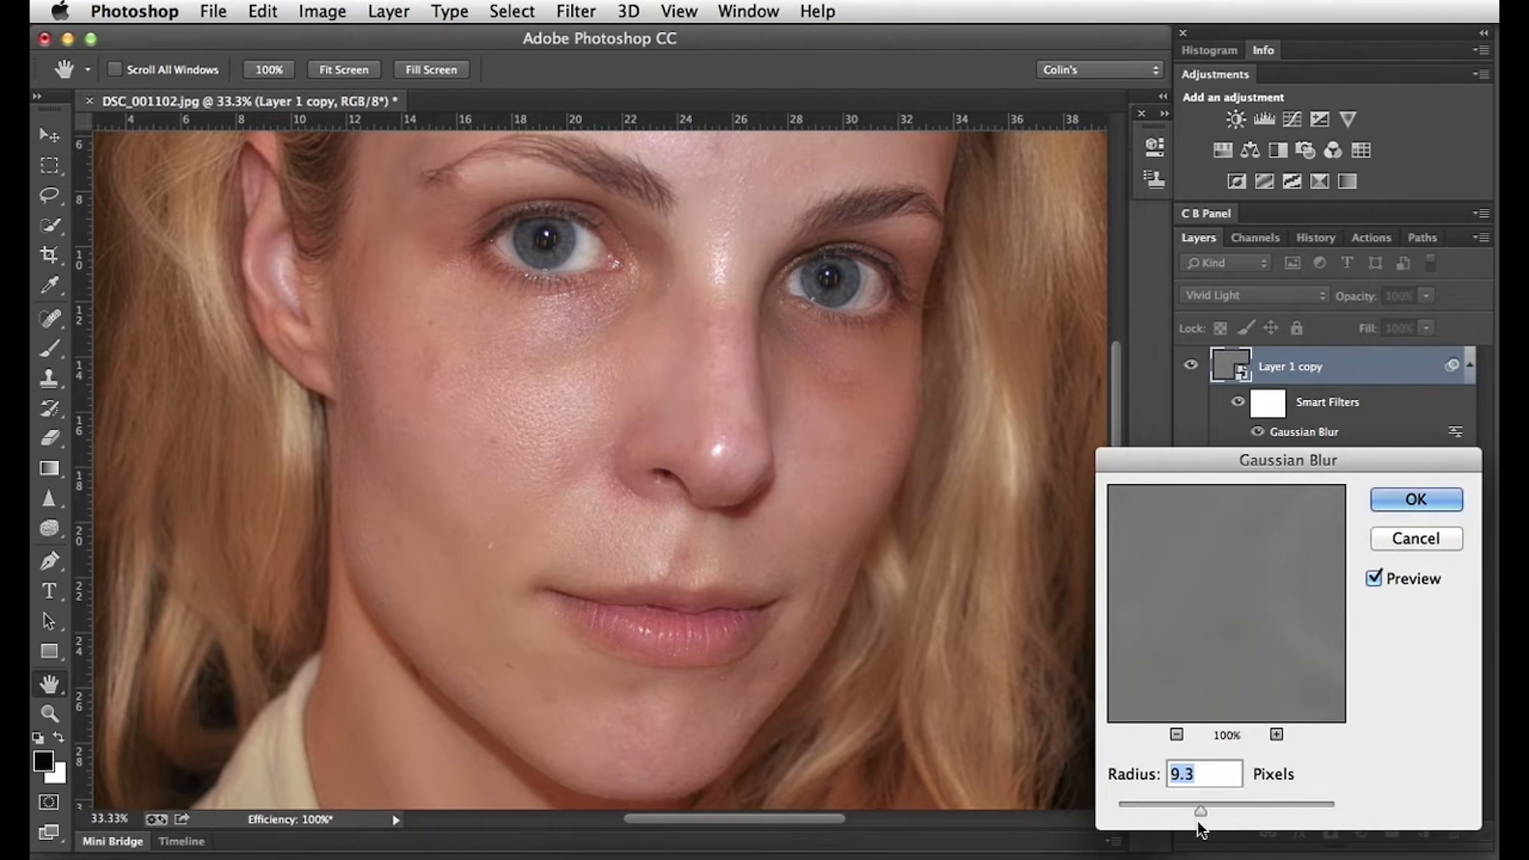
pyautogui.moveTo(1201, 806); pyautogui.dragTo(1206, 806)
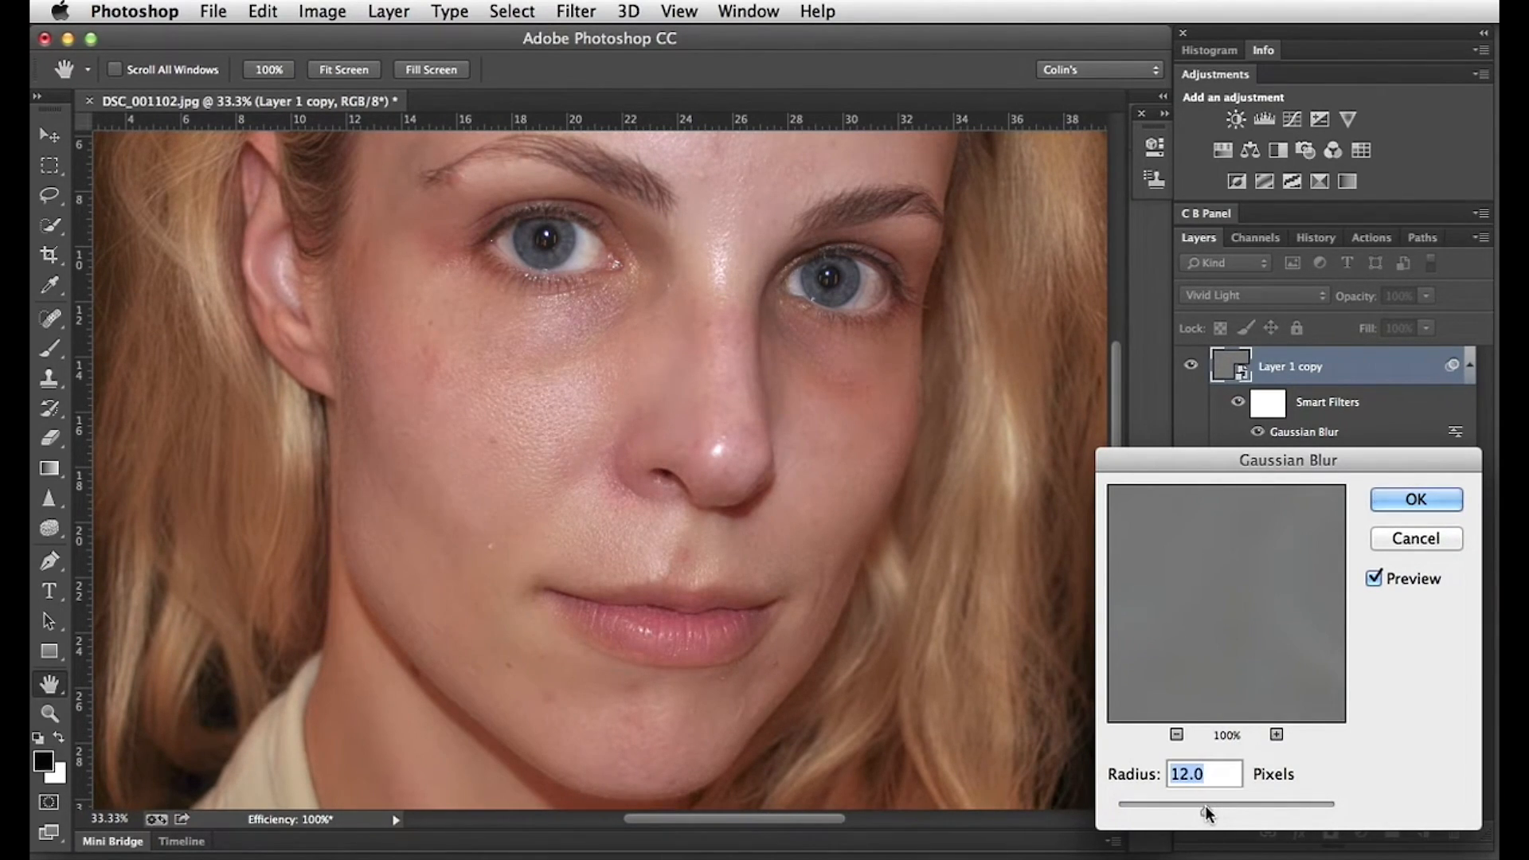
pyautogui.click(1399, 499)
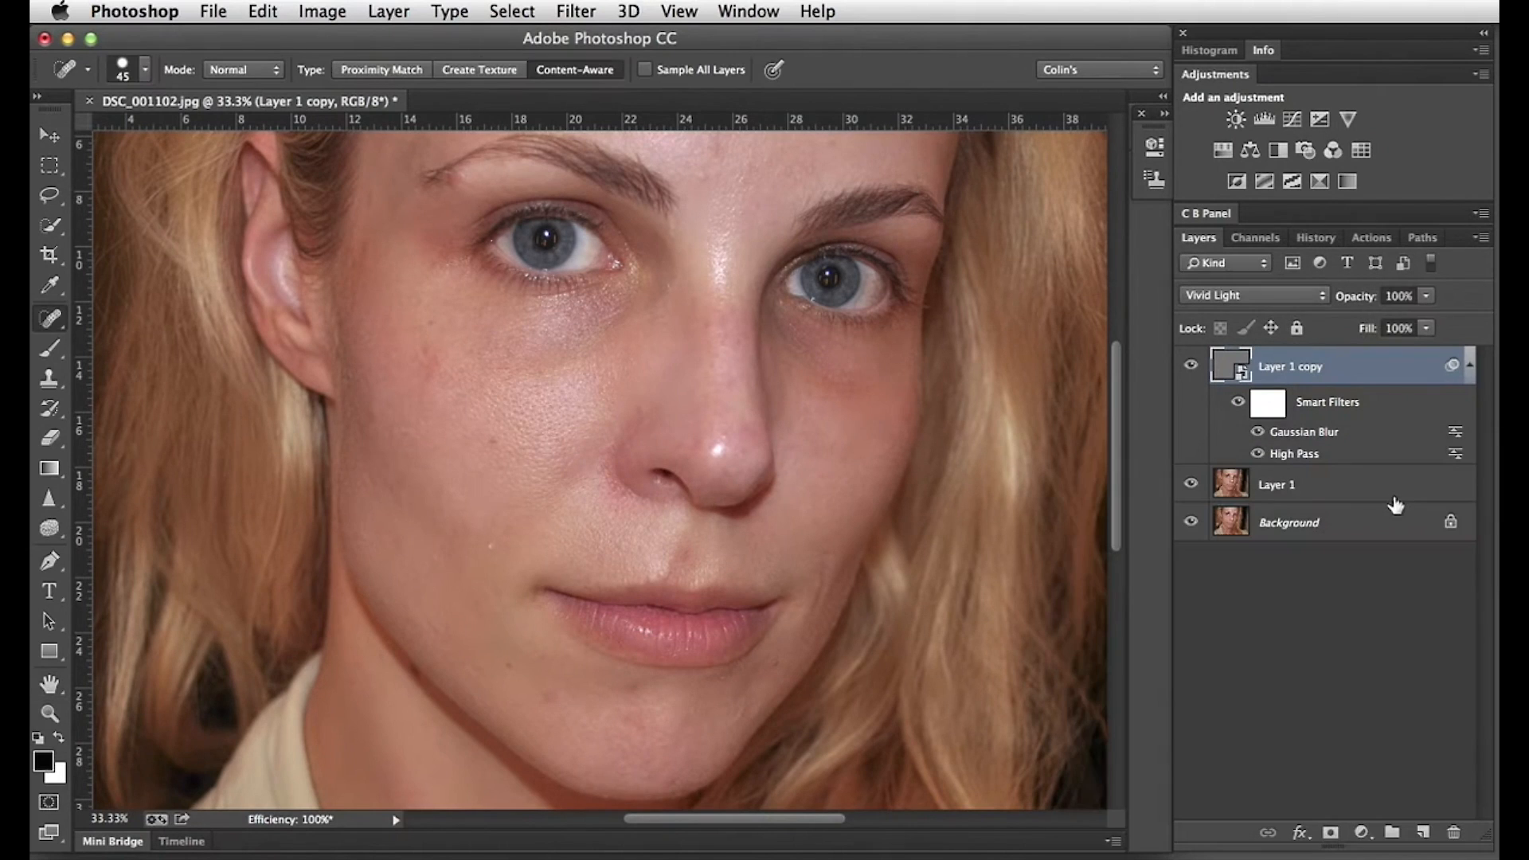
# Step: Compare the smoothed skin with the original by showing only the Background layer and restoring all layers, twice
pyautogui.keyDown('alt'); pyautogui.click(1190, 524); pyautogui.keyUp('alt')
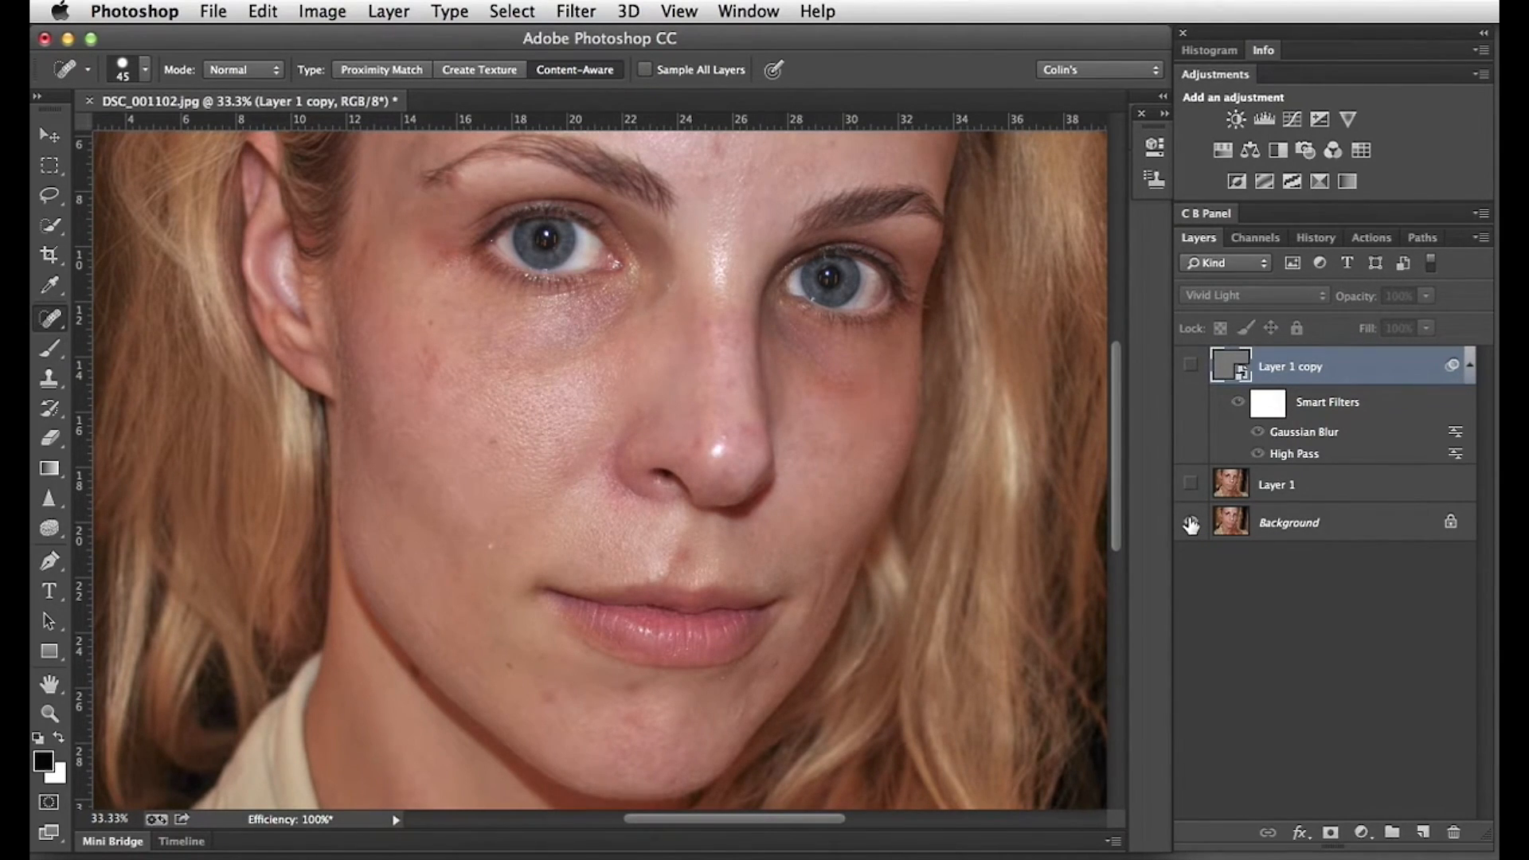
pyautogui.keyDown('alt'); pyautogui.click(1190, 524); pyautogui.keyUp('alt')
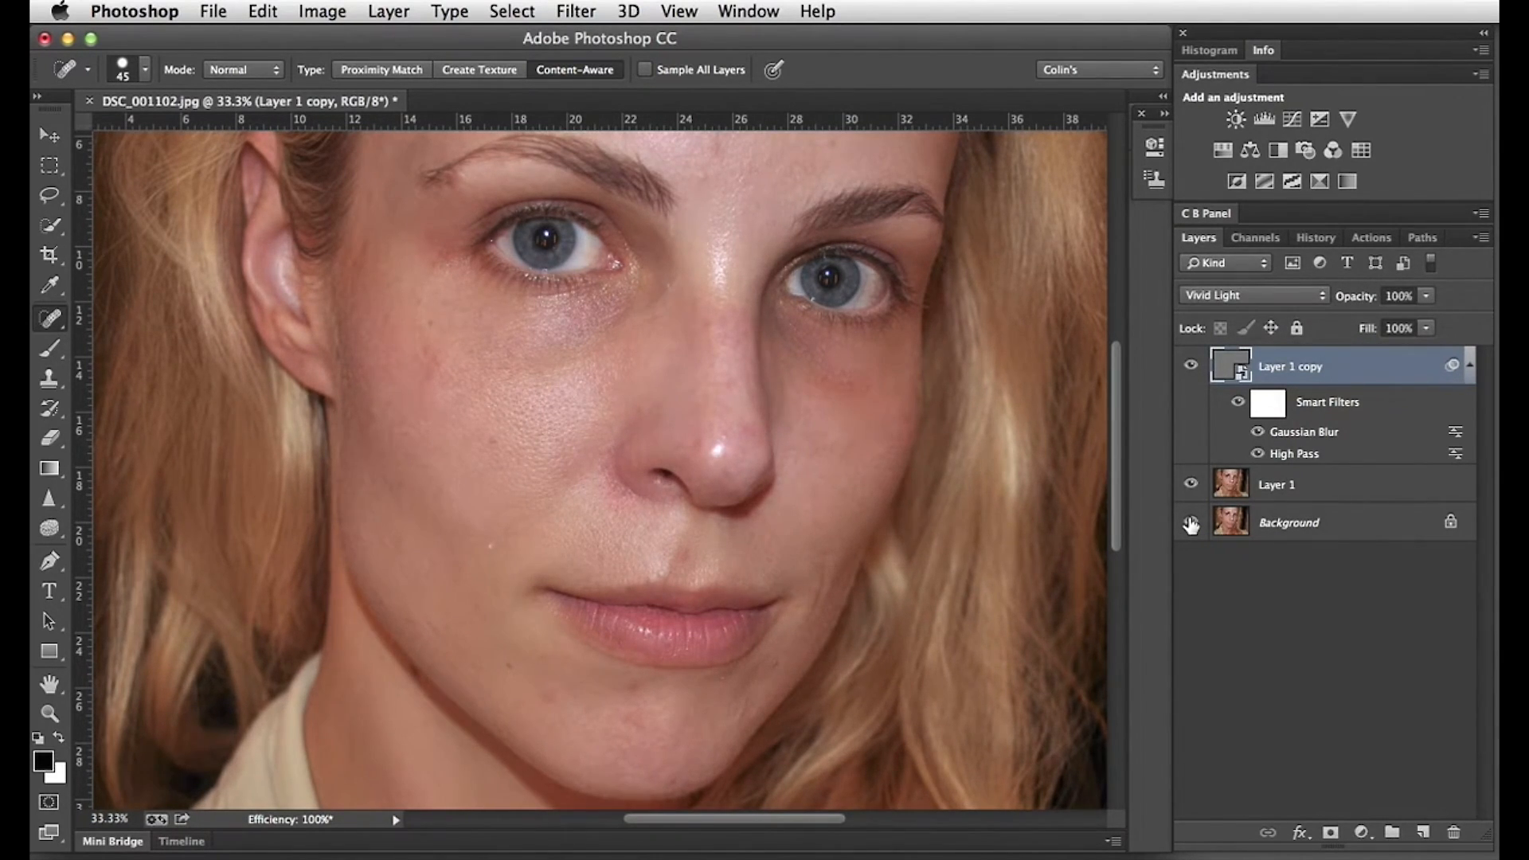
pyautogui.keyDown('alt'); pyautogui.click(1191, 524); pyautogui.keyUp('alt')
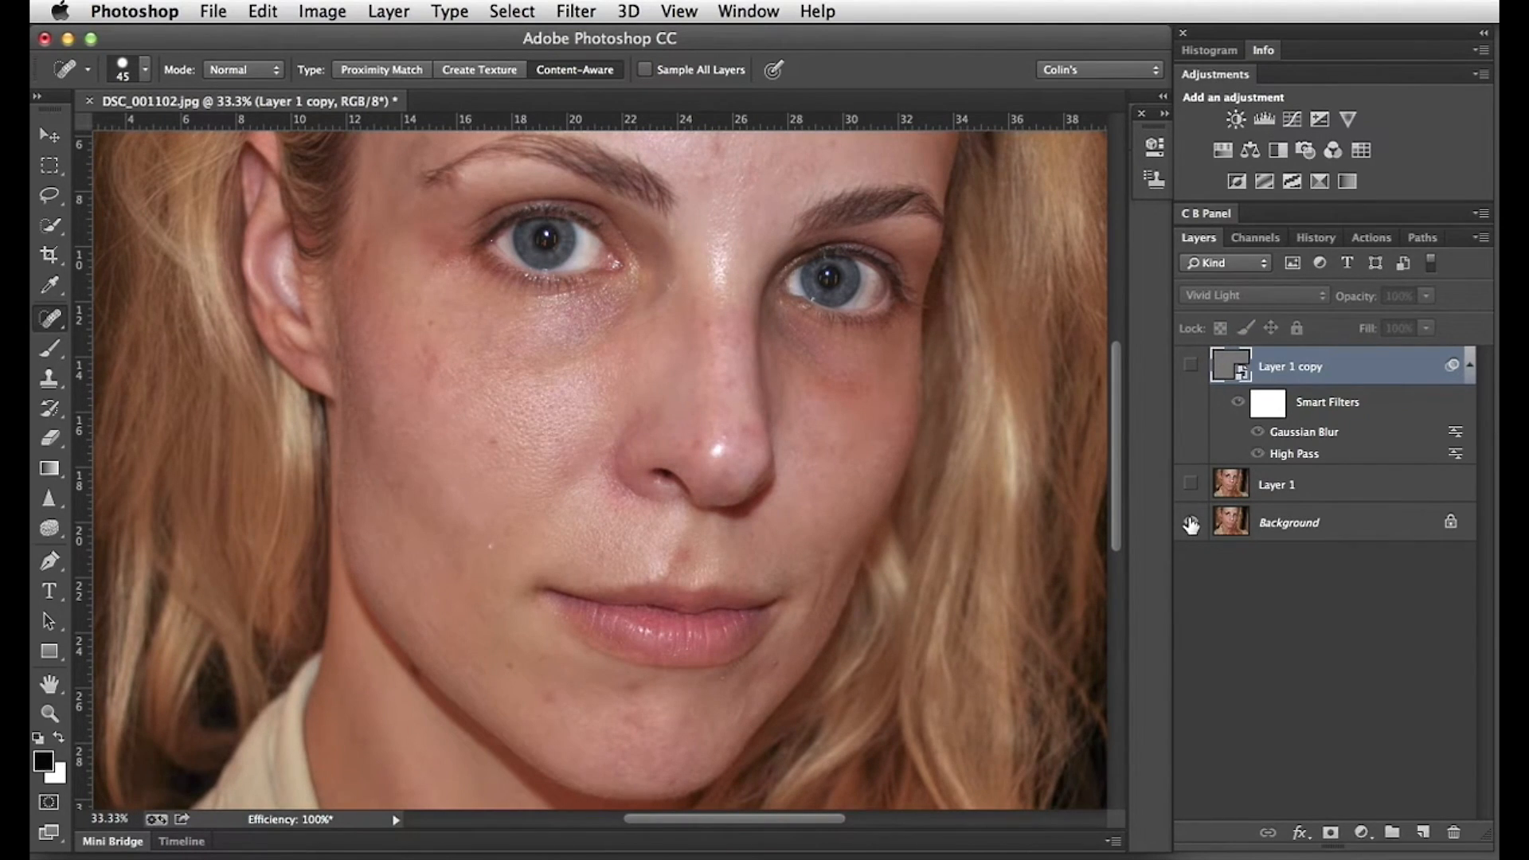
pyautogui.keyDown('alt'); pyautogui.click(1190, 524); pyautogui.keyUp('alt')
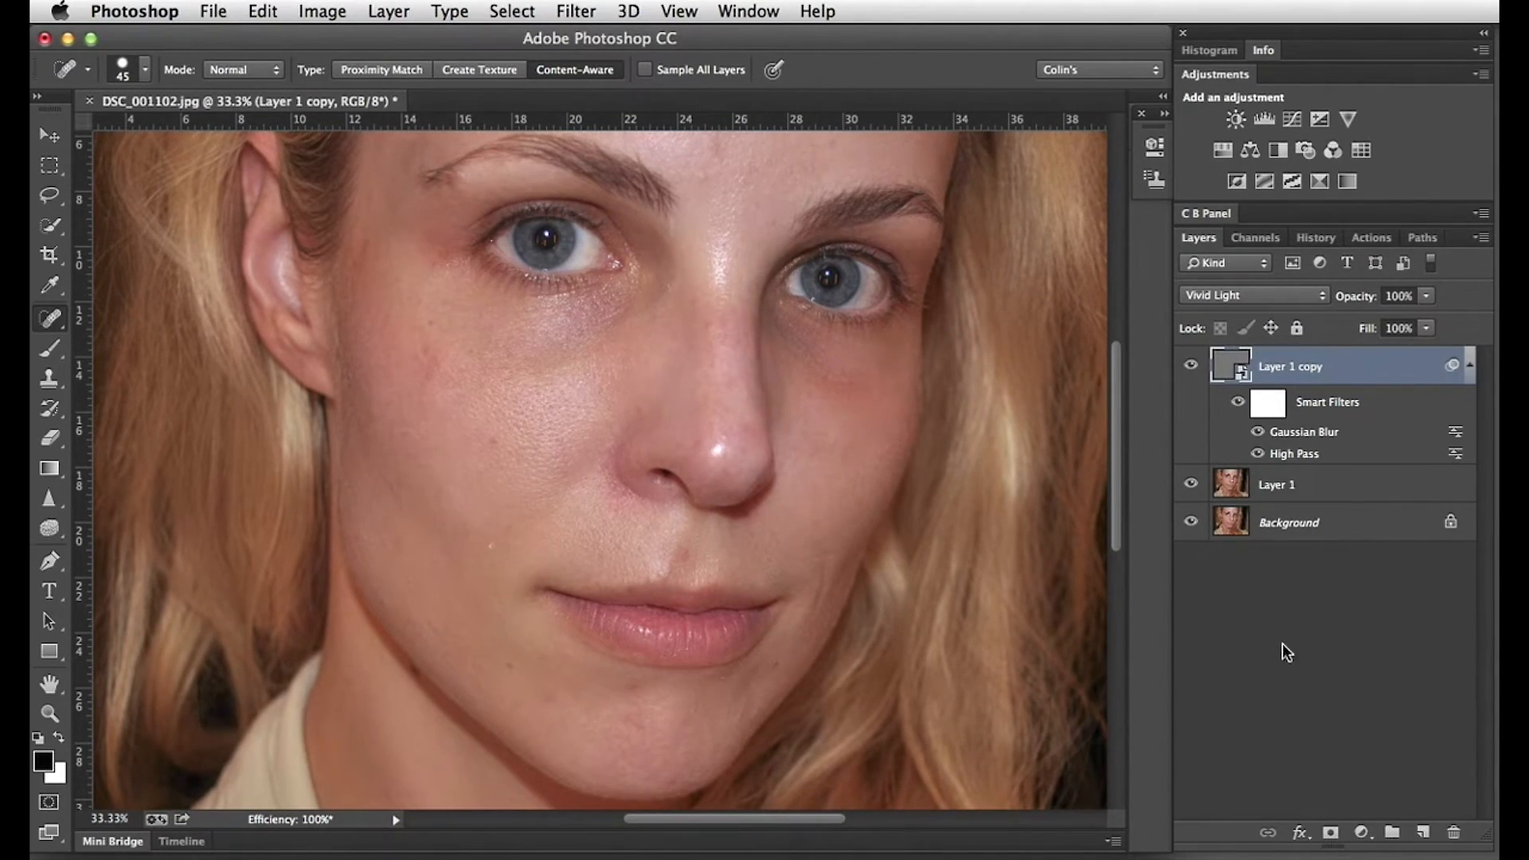
# Step: Set the radius of the High Pass smart filter to 20.4 pixels
pyautogui.doubleClick(1279, 455)
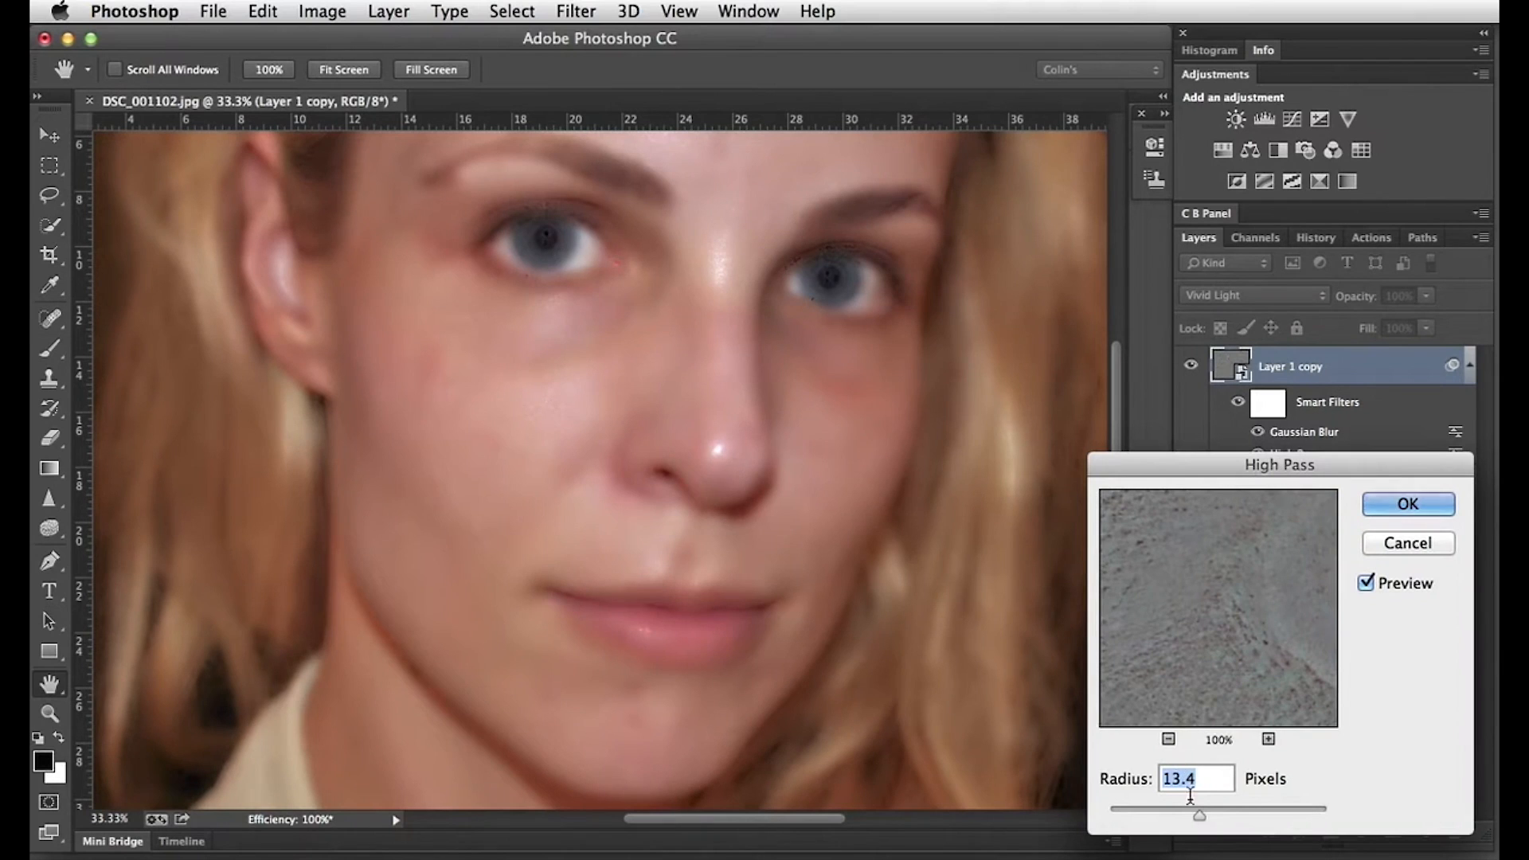
pyautogui.moveTo(1198, 811); pyautogui.dragTo(1204, 806)
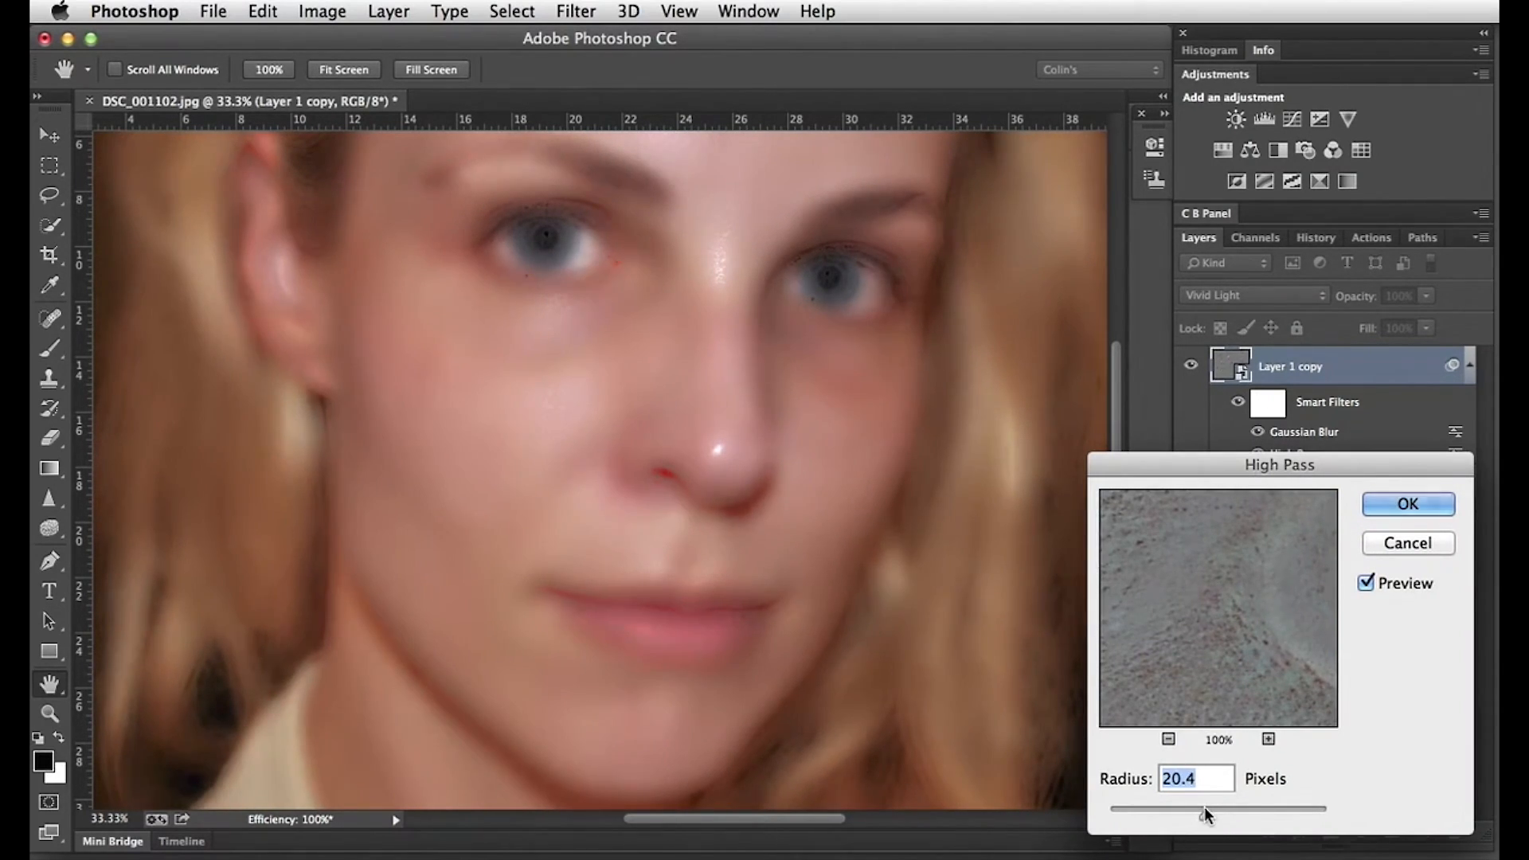
pyautogui.click(1407, 503)
pyautogui.press('j')
pyautogui.click(1366, 500)
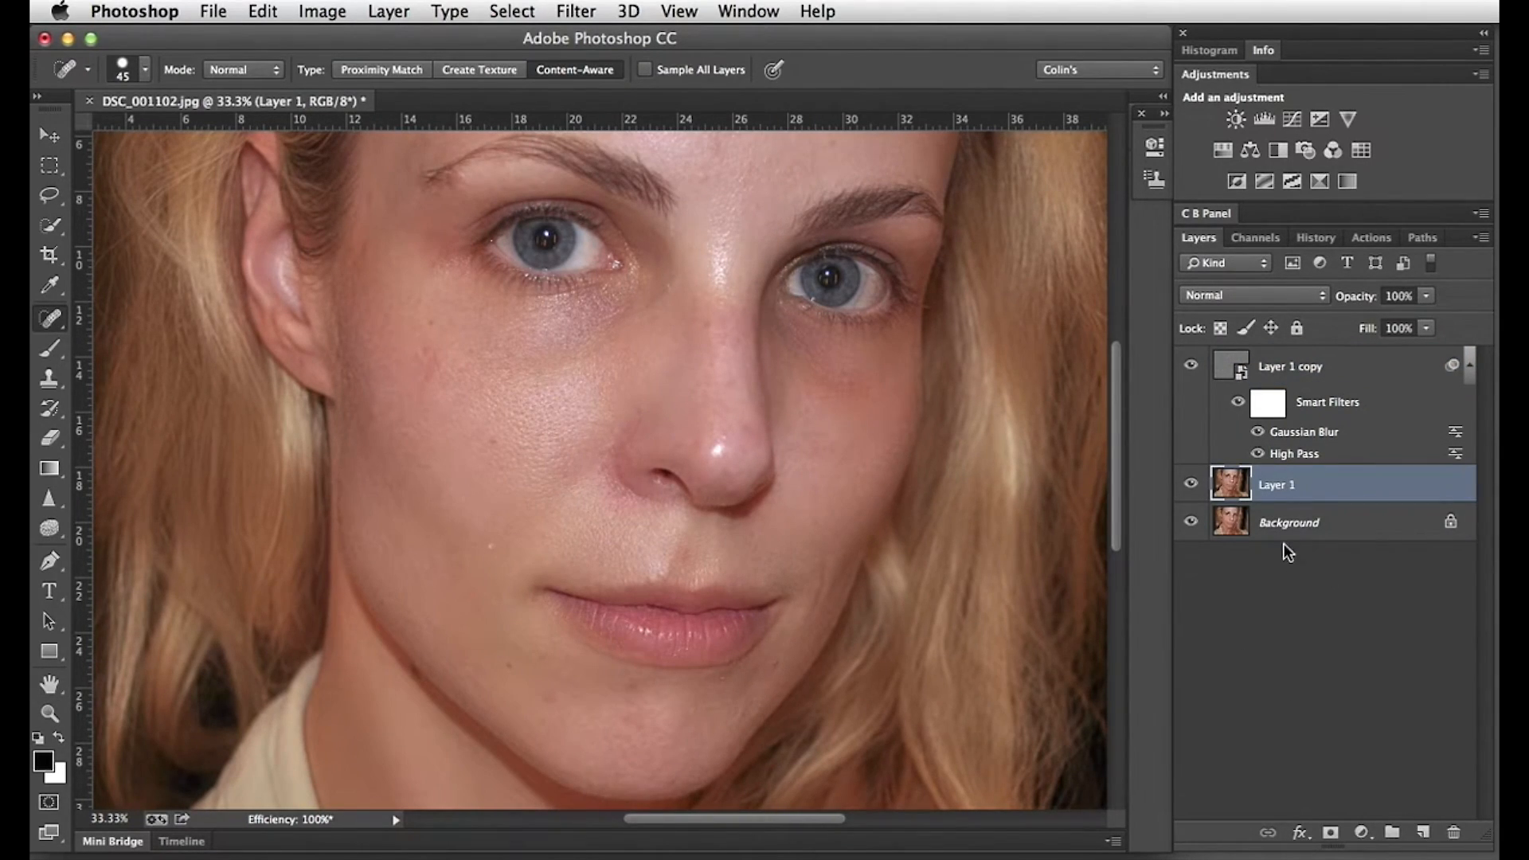
# Step: Set the radius of the Gaussian Blur smart filter to 8.0 pixels
pyautogui.doubleClick(1278, 431)
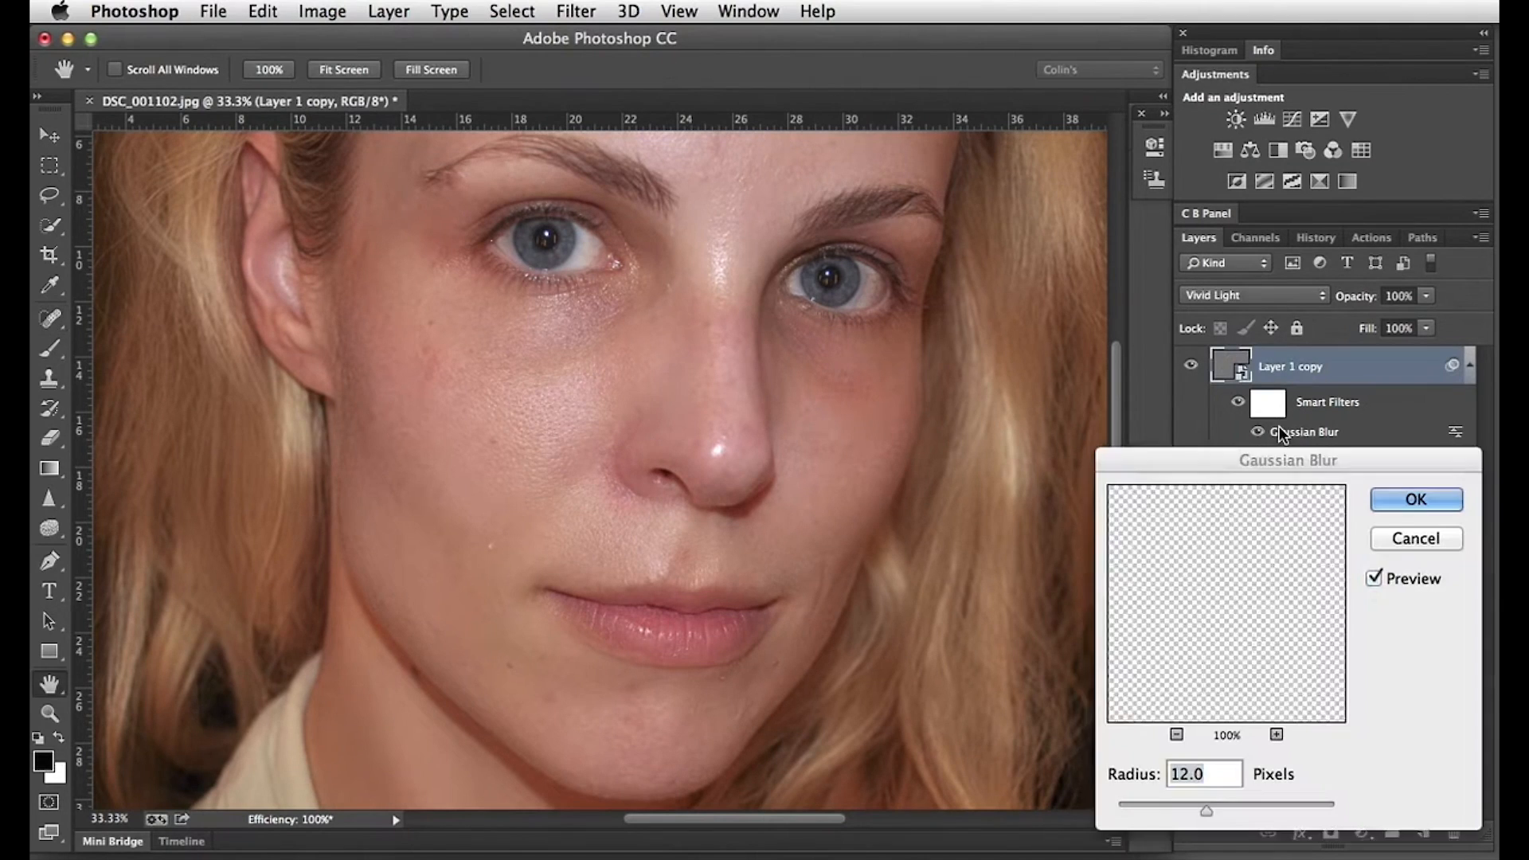
pyautogui.moveTo(1206, 809); pyautogui.dragTo(1188, 802)
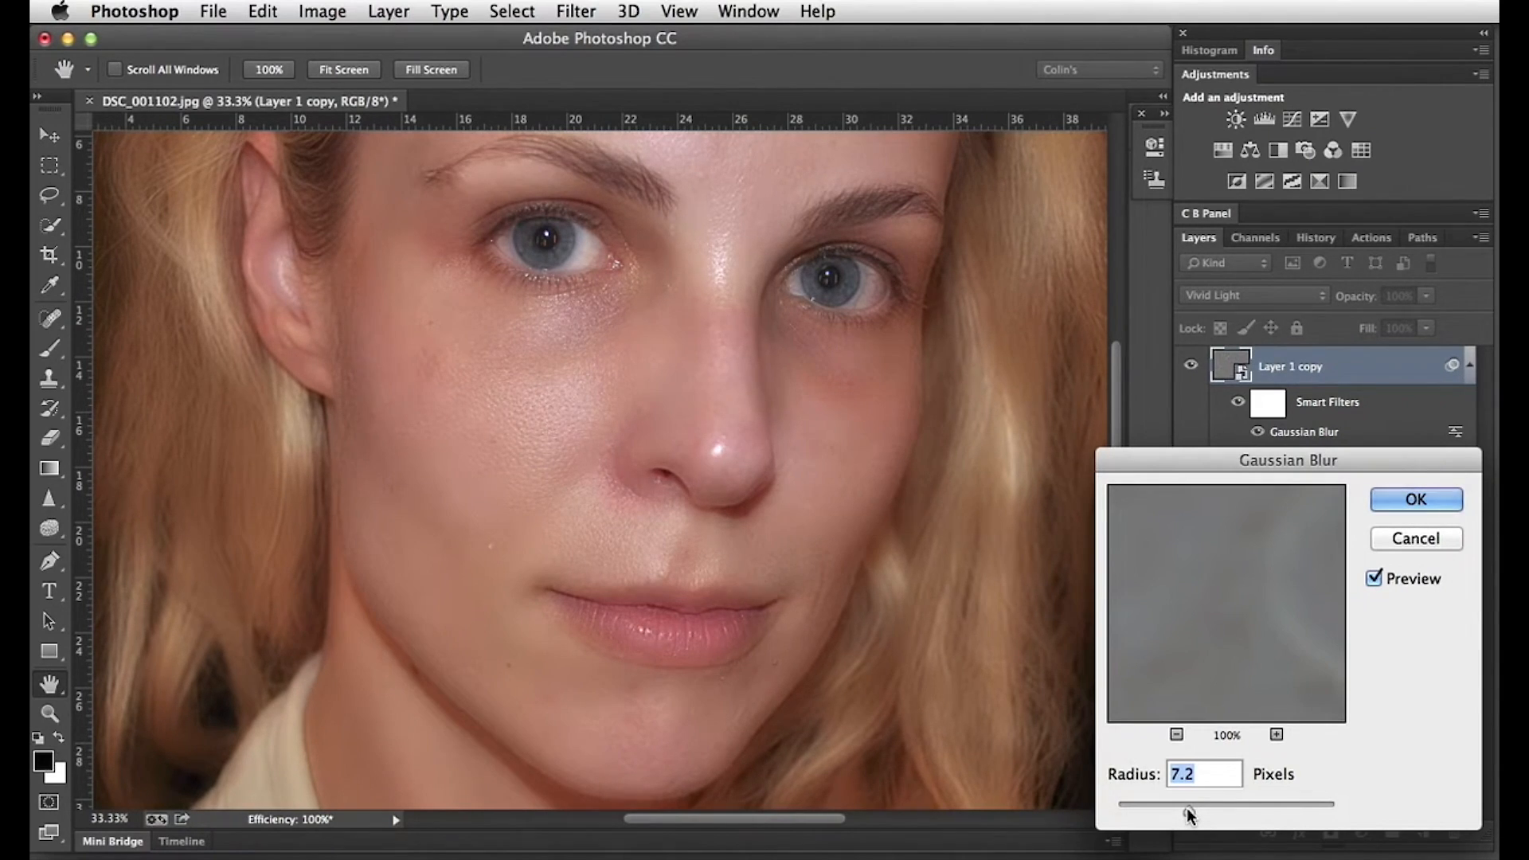
pyautogui.moveTo(1188, 806); pyautogui.dragTo(1193, 806)
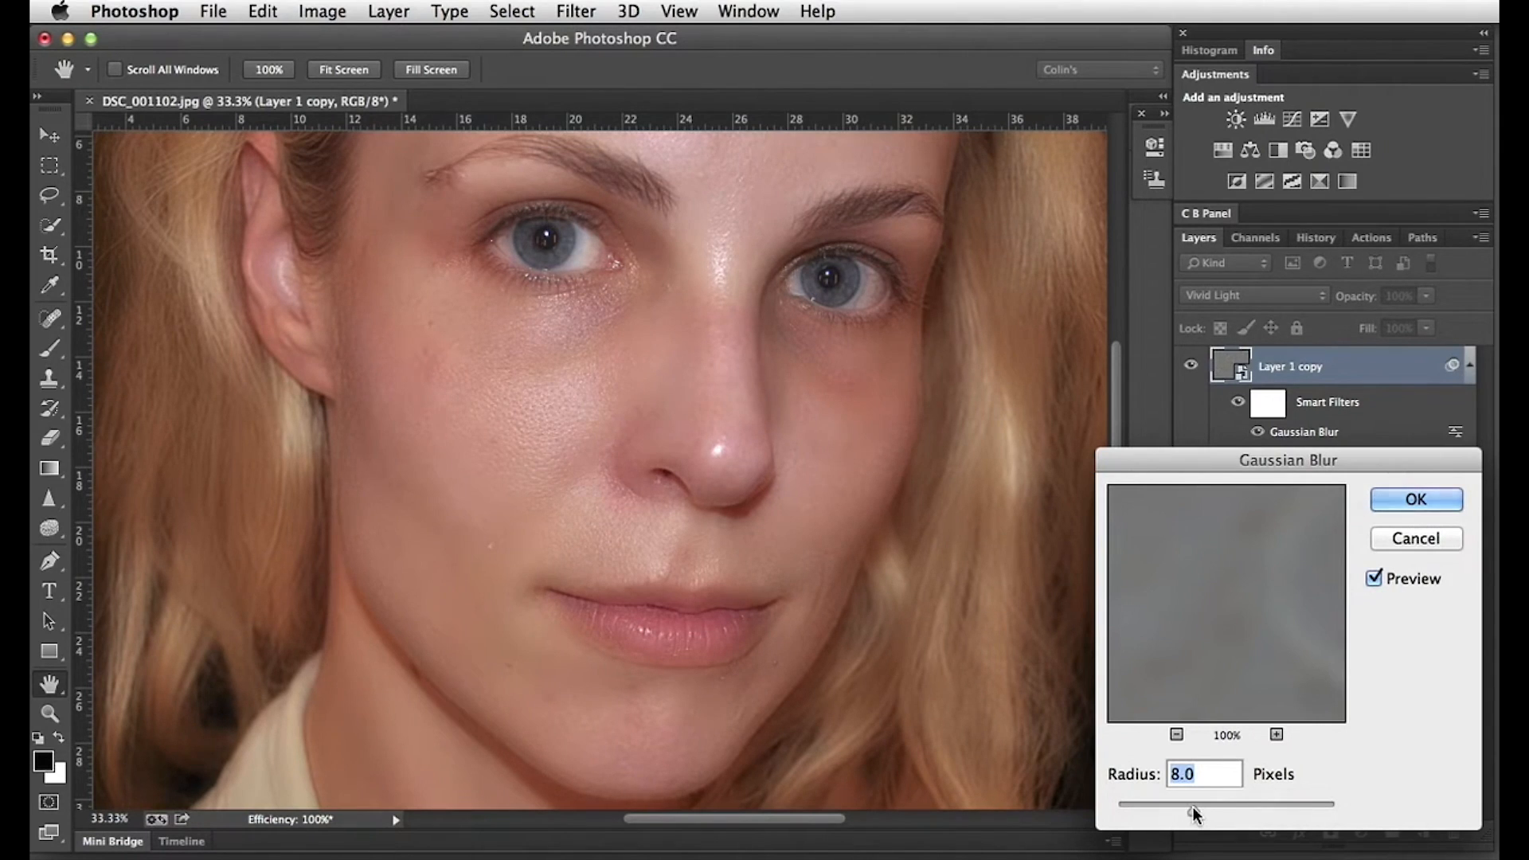
pyautogui.click(1411, 502)
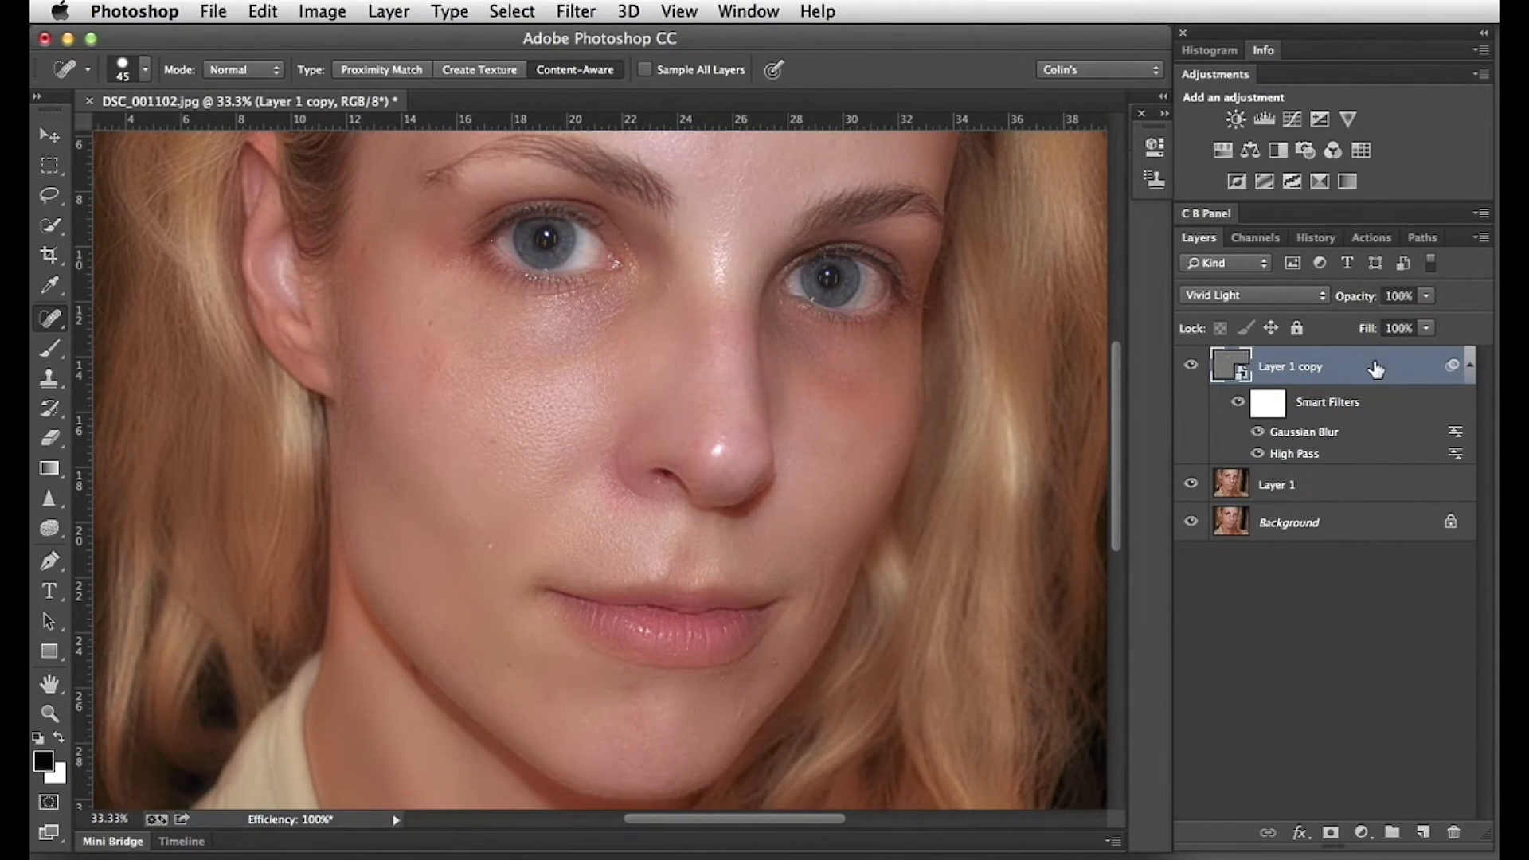
# Step: Add a layer mask to Layer 1 copy and invert it to black to hide the smoothing
pyautogui.press('super+shift+m')
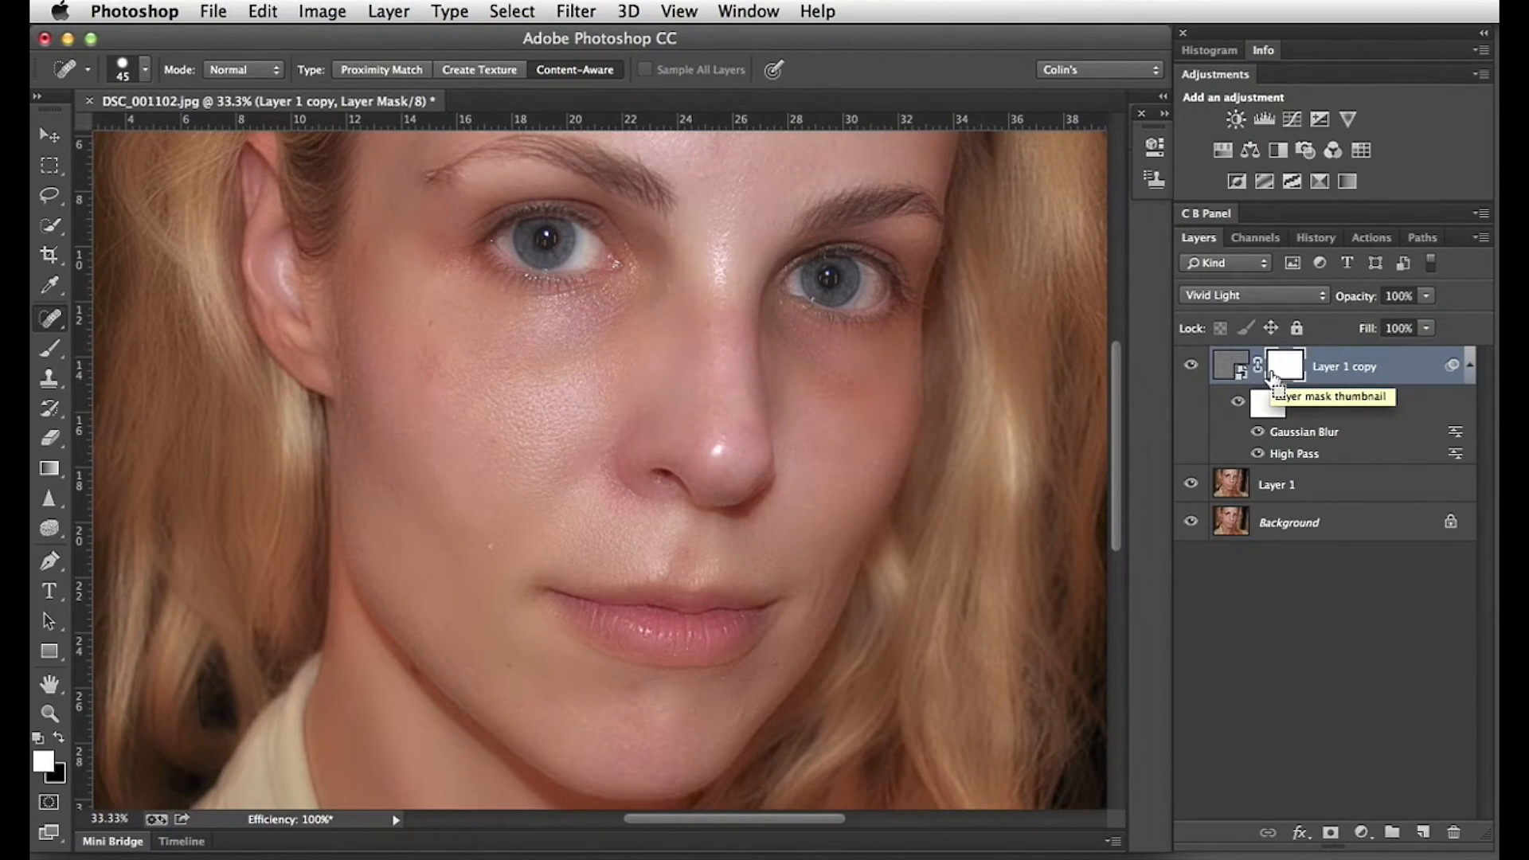
pyautogui.press('super+i')
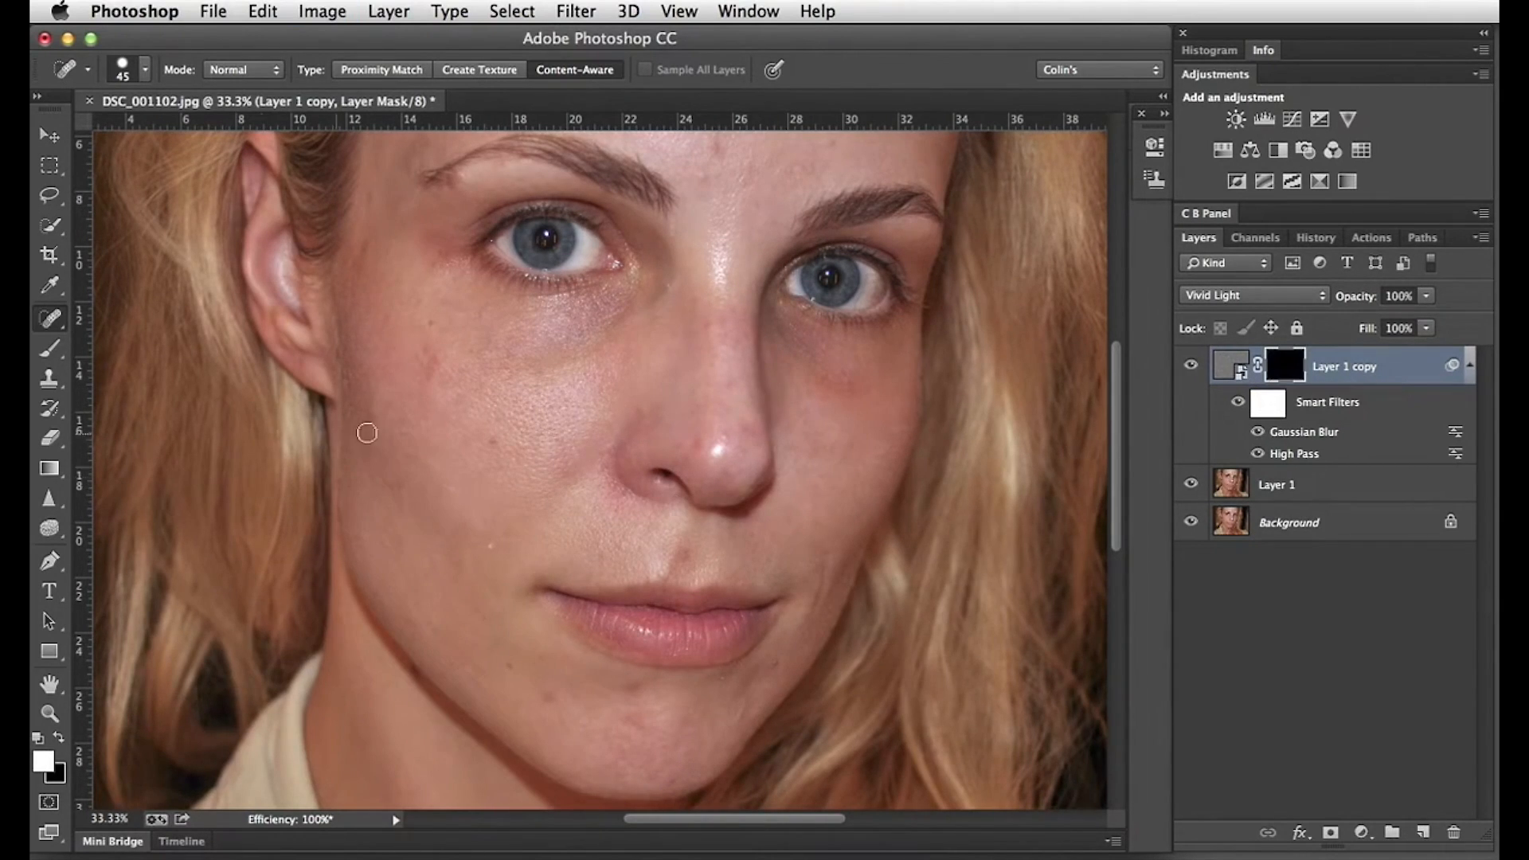
# Step: Paint white on the mask over the cheeks, chin and under-eye skin using a 100 px Brush at 100% opacity
pyautogui.press('b')
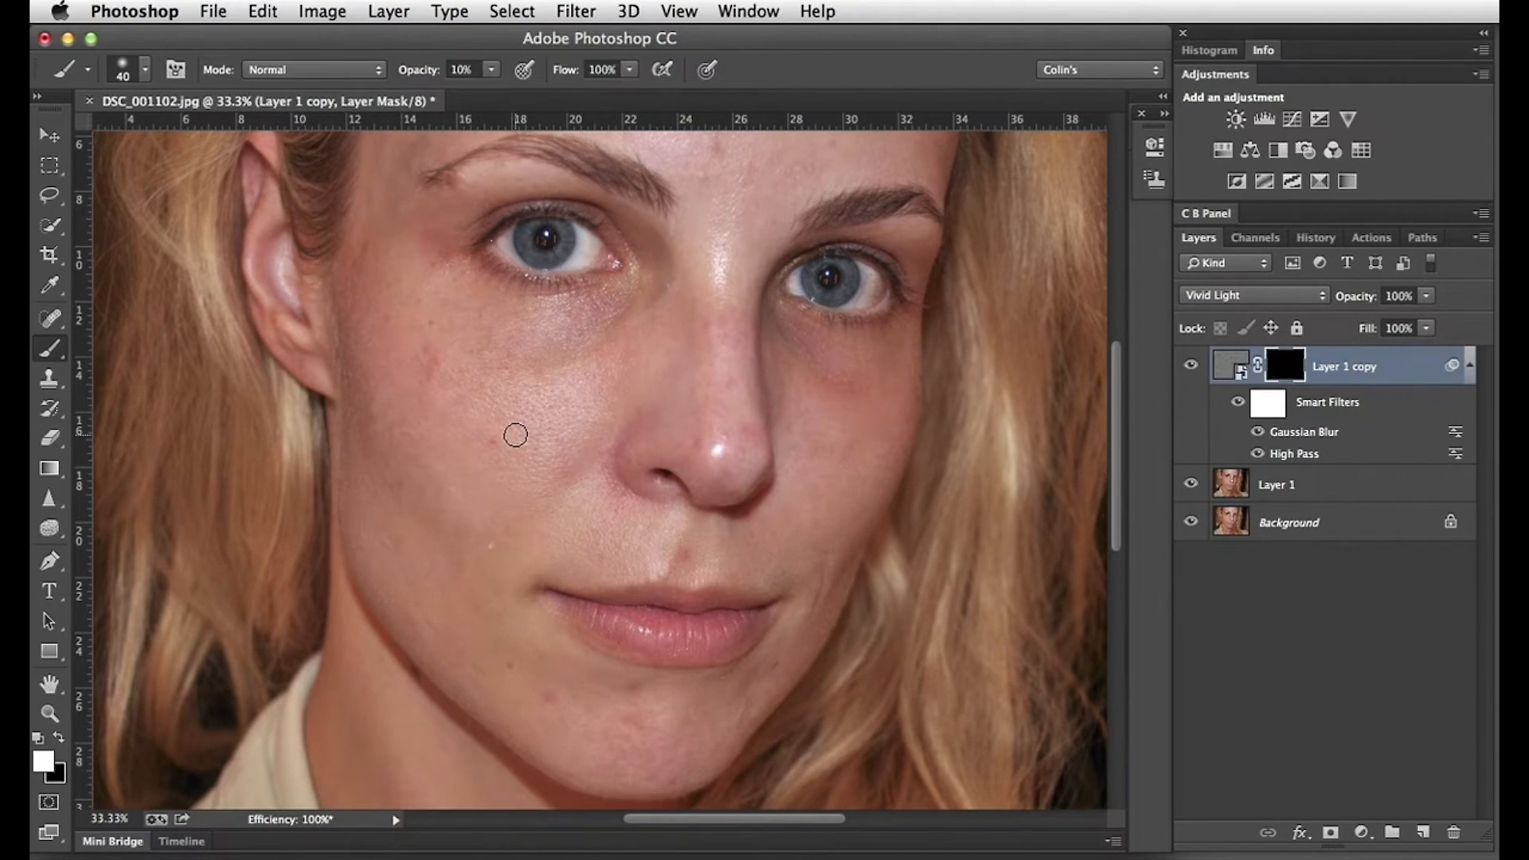
pyautogui.press(']')
pyautogui.press(']')
pyautogui.press(']')
pyautogui.press(']')
pyautogui.press(']')
pyautogui.press(']')
pyautogui.press(']')
pyautogui.press(']')
pyautogui.press(']')
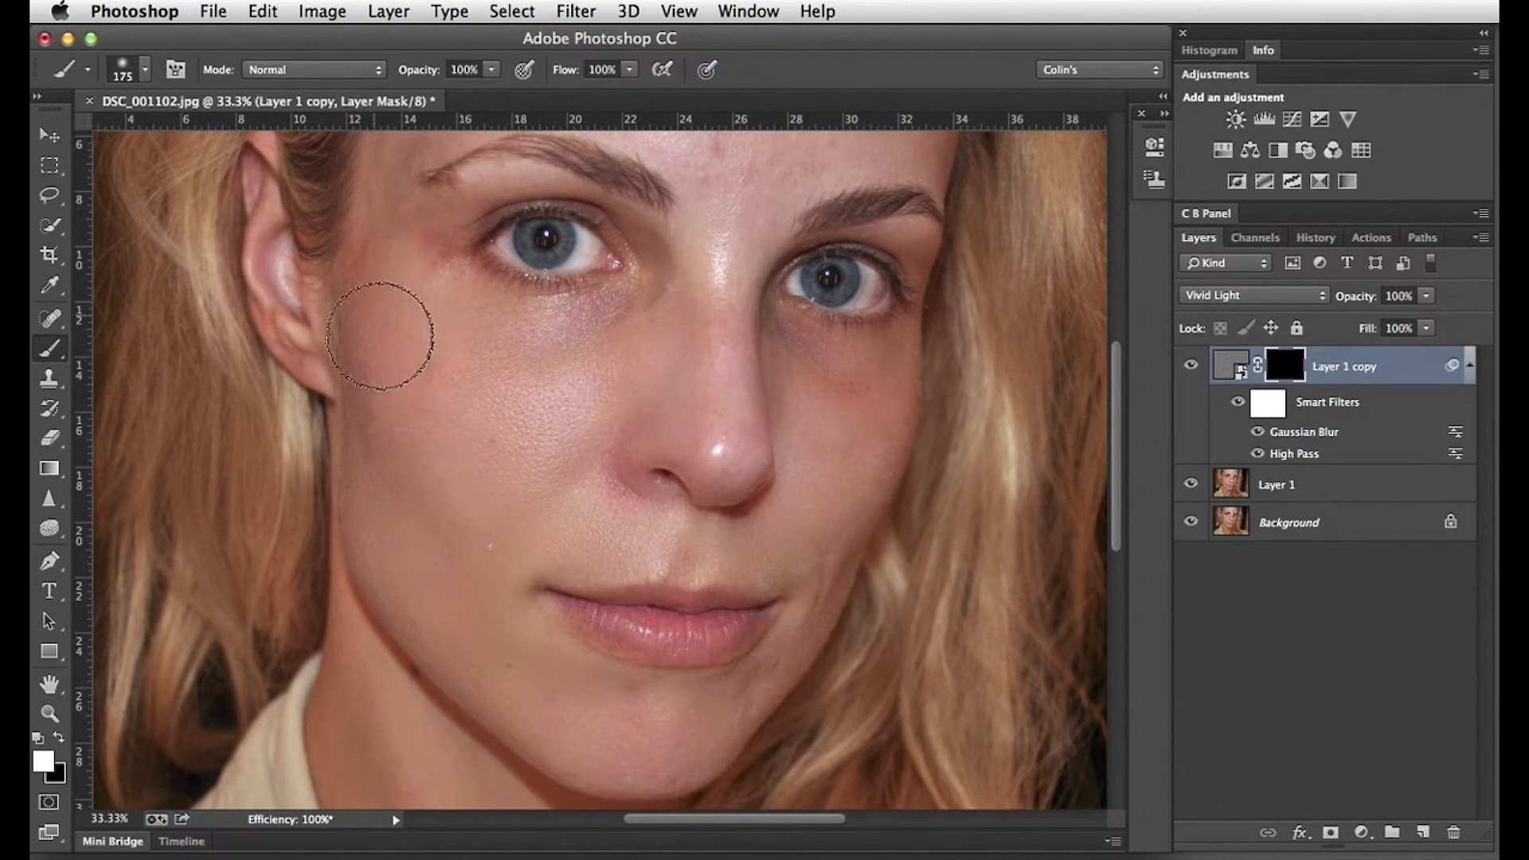
pyautogui.press('[')
pyautogui.press('[')
pyautogui.press('[')
pyautogui.moveTo(835, 520)
pyautogui.mouseDown()
pyautogui.moveTo(854, 408)
pyautogui.moveTo(903, 372)
pyautogui.moveTo(800, 352)
pyautogui.moveTo(828, 364)
pyautogui.mouseUp()
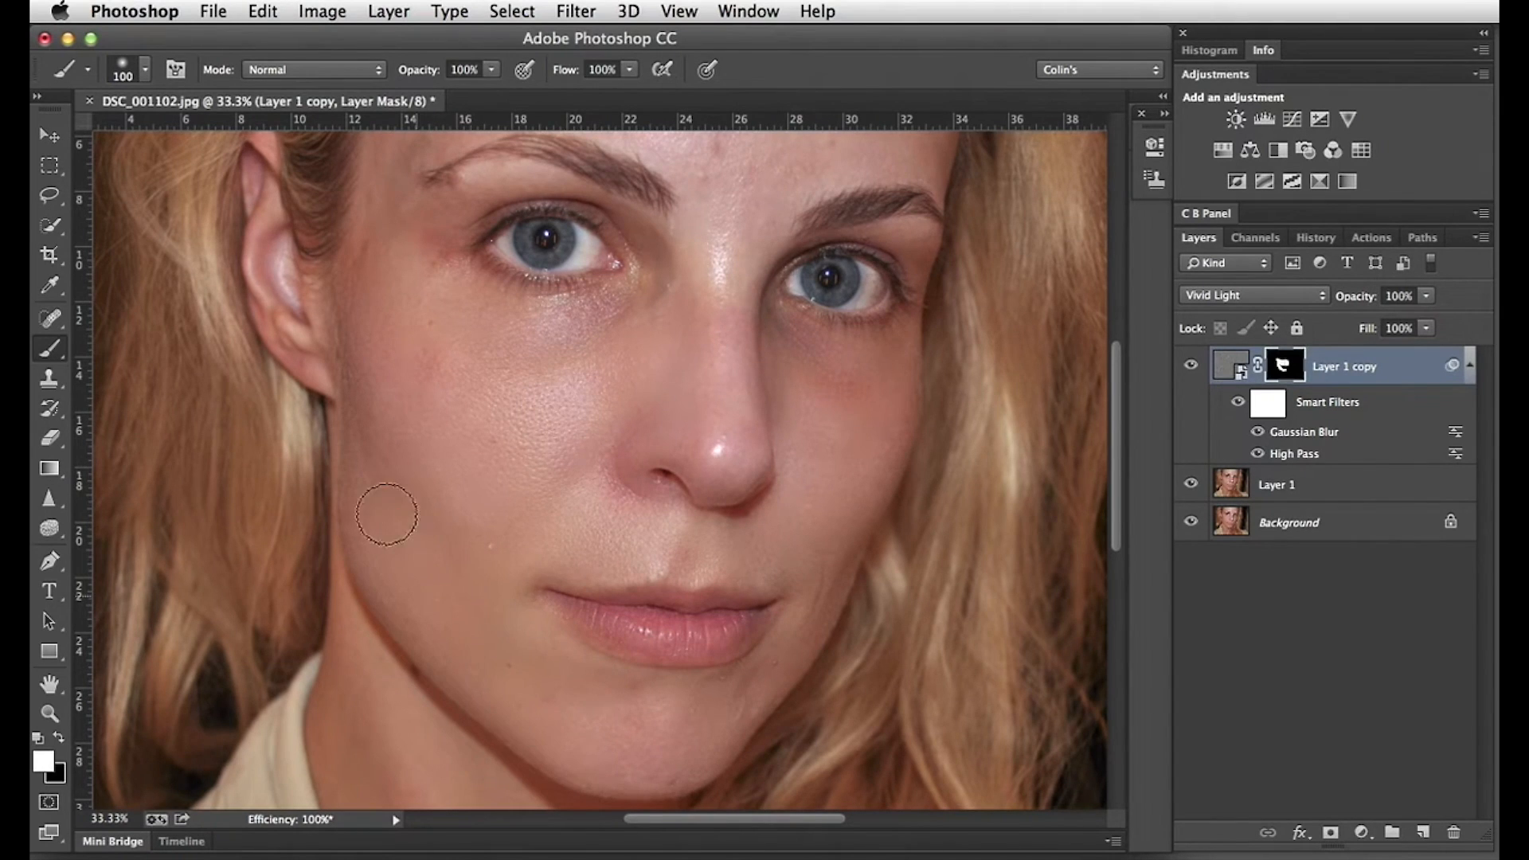
pyautogui.moveTo(369, 309); pyautogui.dragTo(388, 231)
pyautogui.moveTo(404, 286)
pyautogui.mouseDown()
pyautogui.moveTo(533, 320)
pyautogui.moveTo(408, 345)
pyautogui.moveTo(574, 338)
pyautogui.moveTo(622, 315)
pyautogui.mouseUp()
# Step: Compare the masked retouch with the original by isolating the Background layer and restoring all layers, twice
pyautogui.keyDown('alt'); pyautogui.click(1191, 524); pyautogui.keyUp('alt')
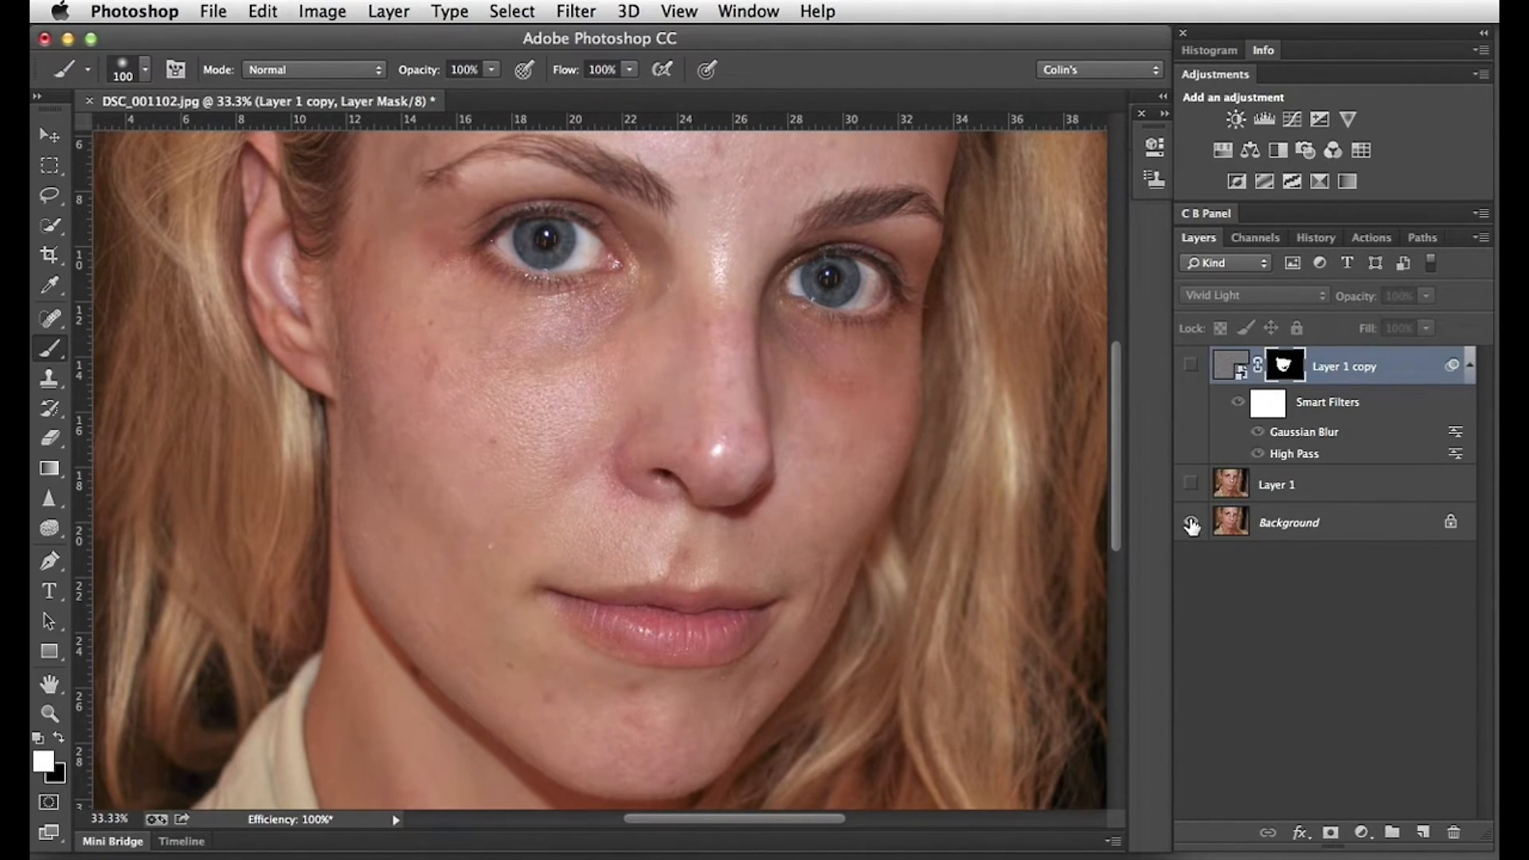
pyautogui.keyDown('alt'); pyautogui.click(1191, 523); pyautogui.keyUp('alt')
pyautogui.keyDown('alt'); pyautogui.click(1191, 524); pyautogui.keyUp('alt')
pyautogui.keyDown('alt'); pyautogui.click(1192, 525); pyautogui.keyUp('alt')
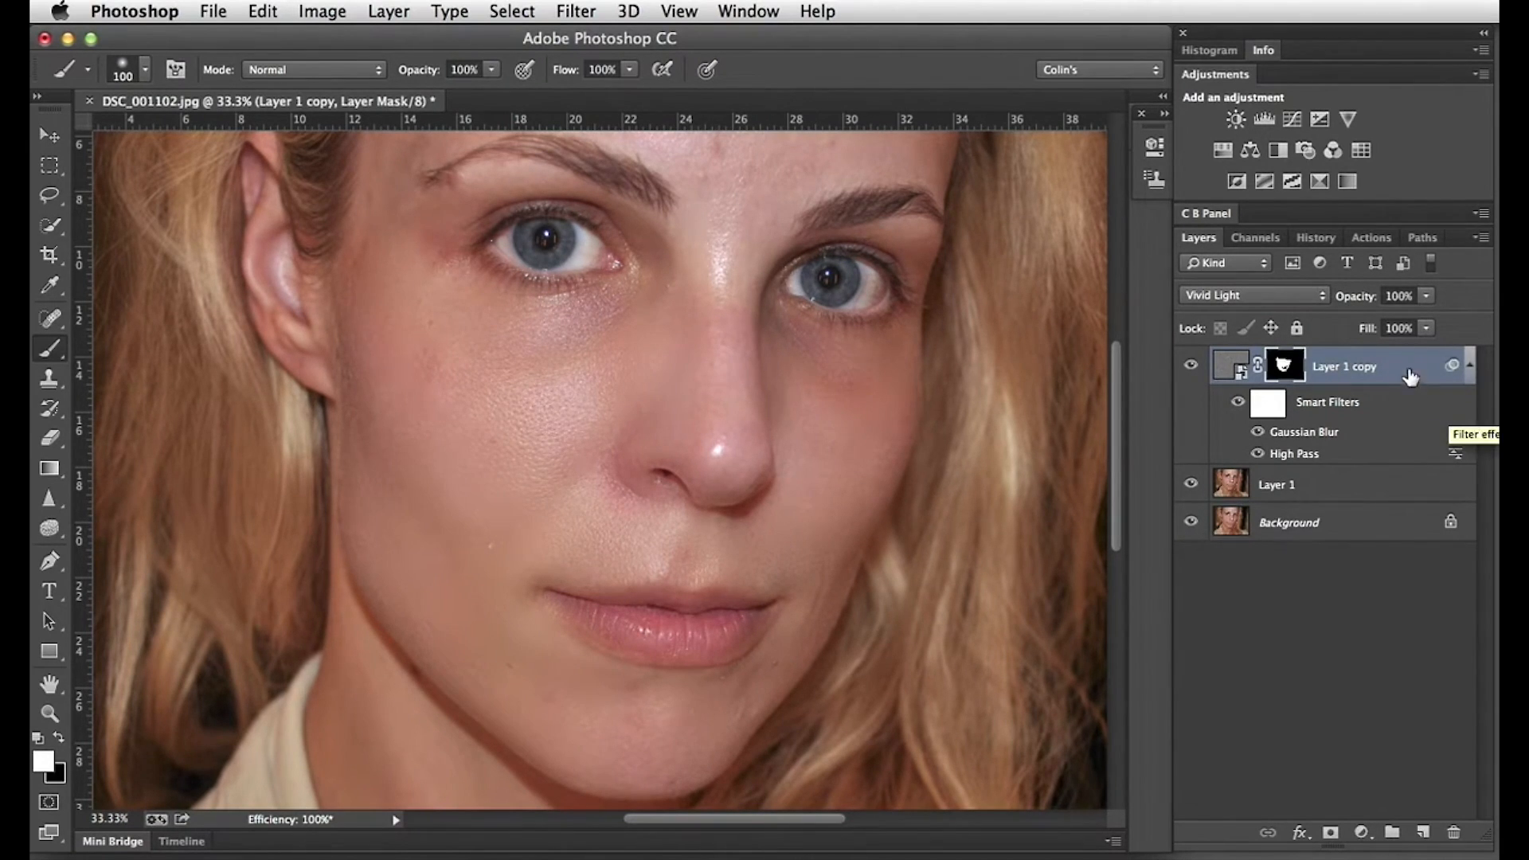
# Step: Lower the opacity of the masked Layer 1 copy to soften the skin smoothing
pyautogui.moveTo(1359, 299); pyautogui.dragTo(1316, 295)
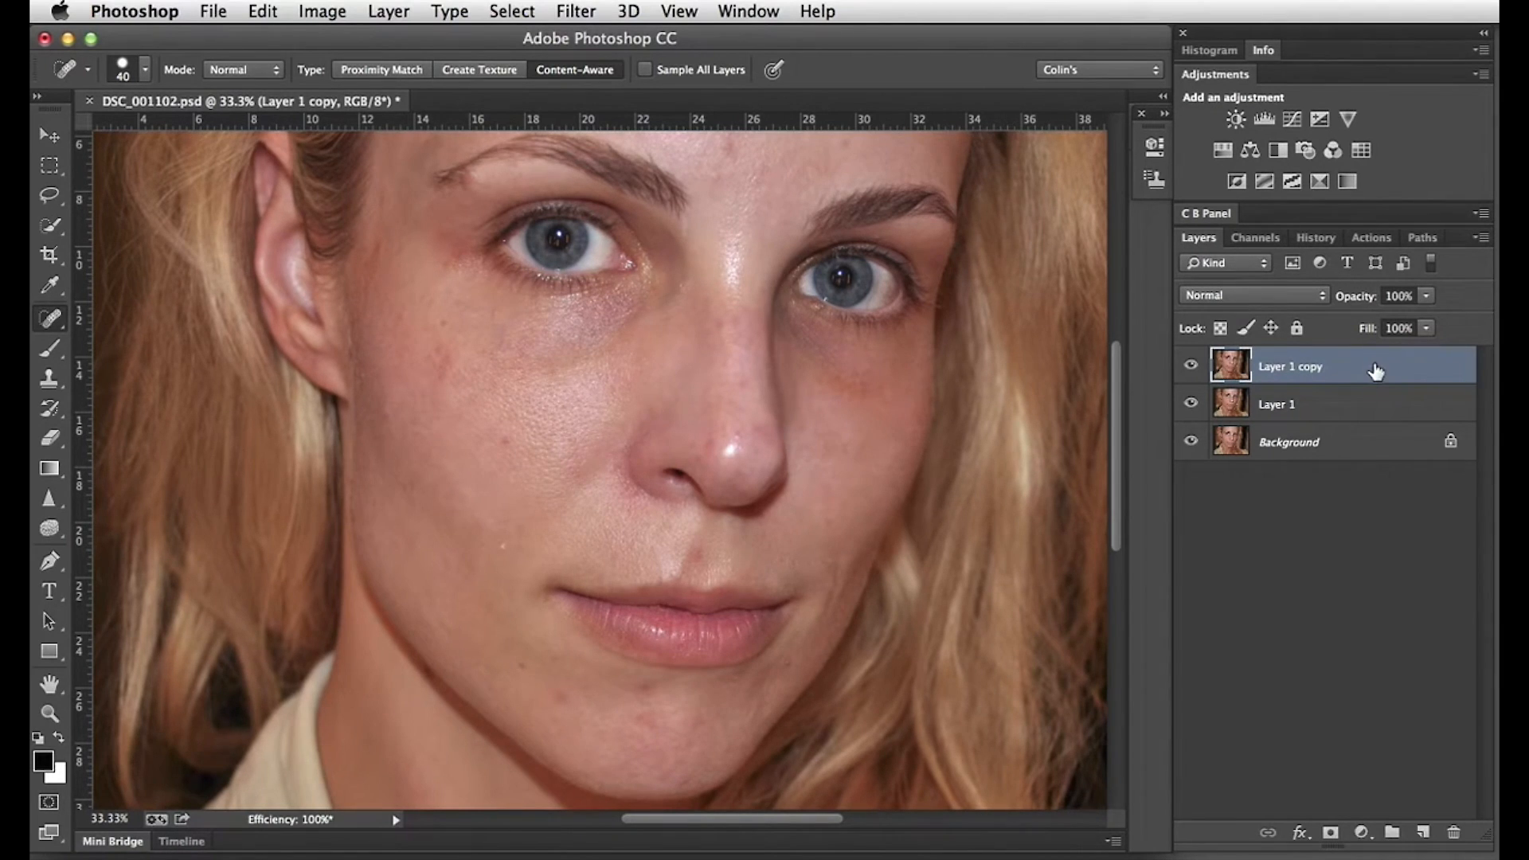
# Step: Hide Layer 1 copy and apply a Gaussian Blur with a radius of 8.0 pixels to Layer 1
pyautogui.click(1191, 365)
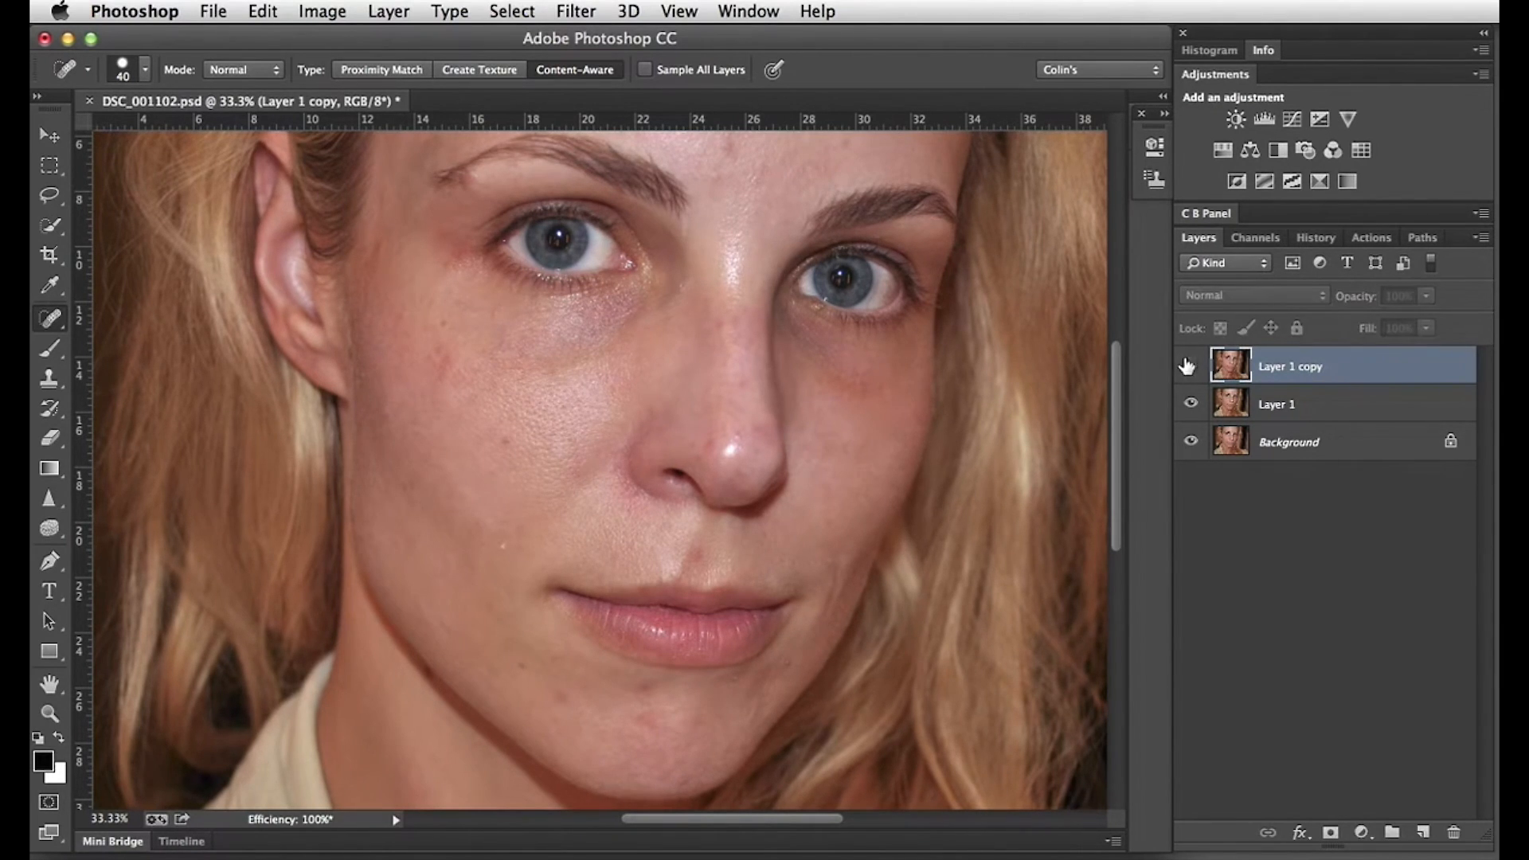
pyautogui.click(1334, 408)
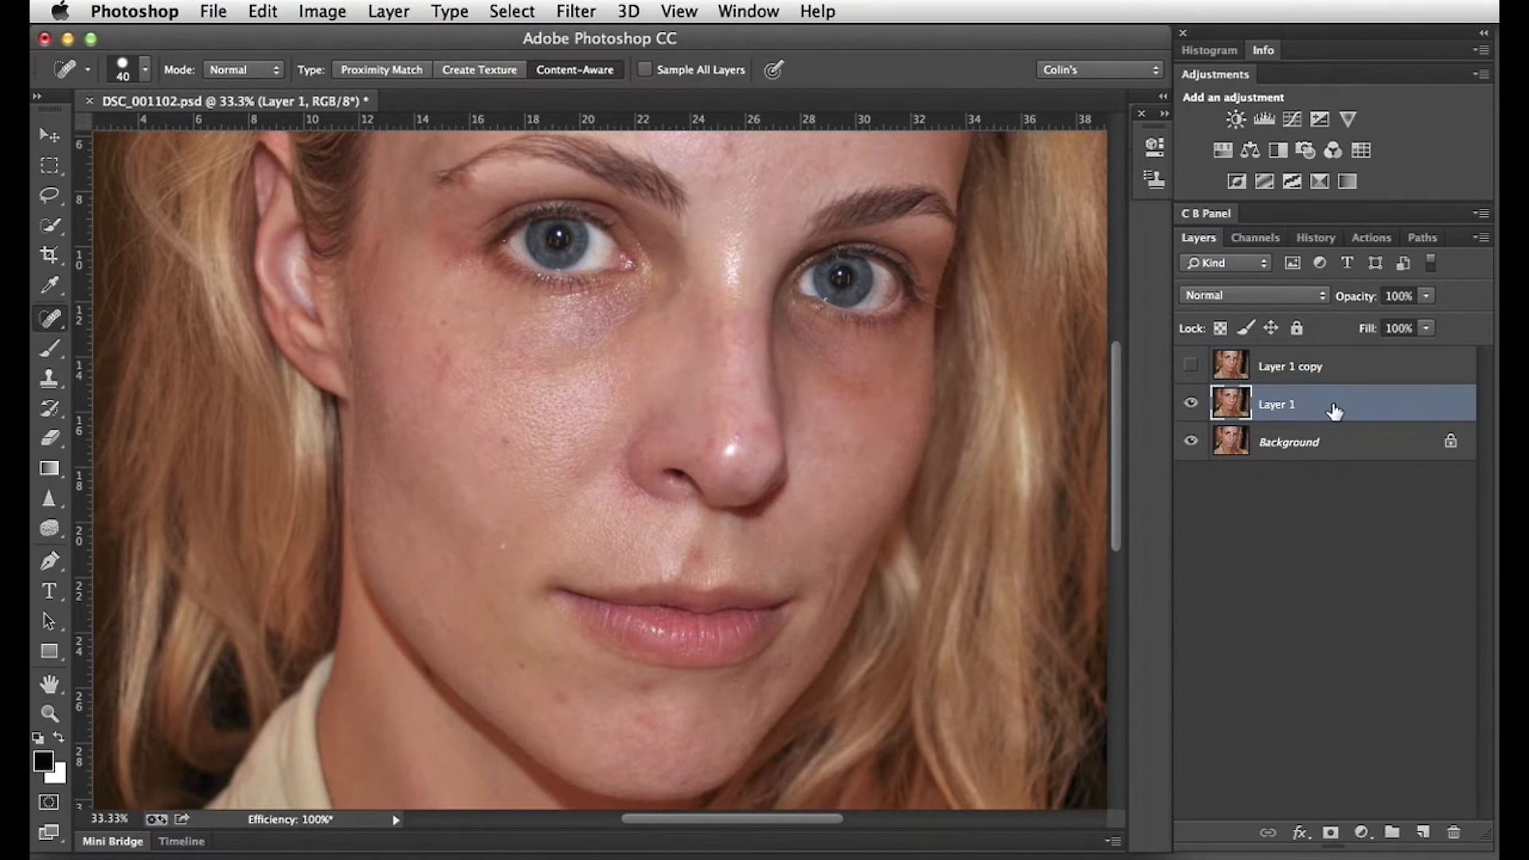
pyautogui.doubleClick(1272, 213)
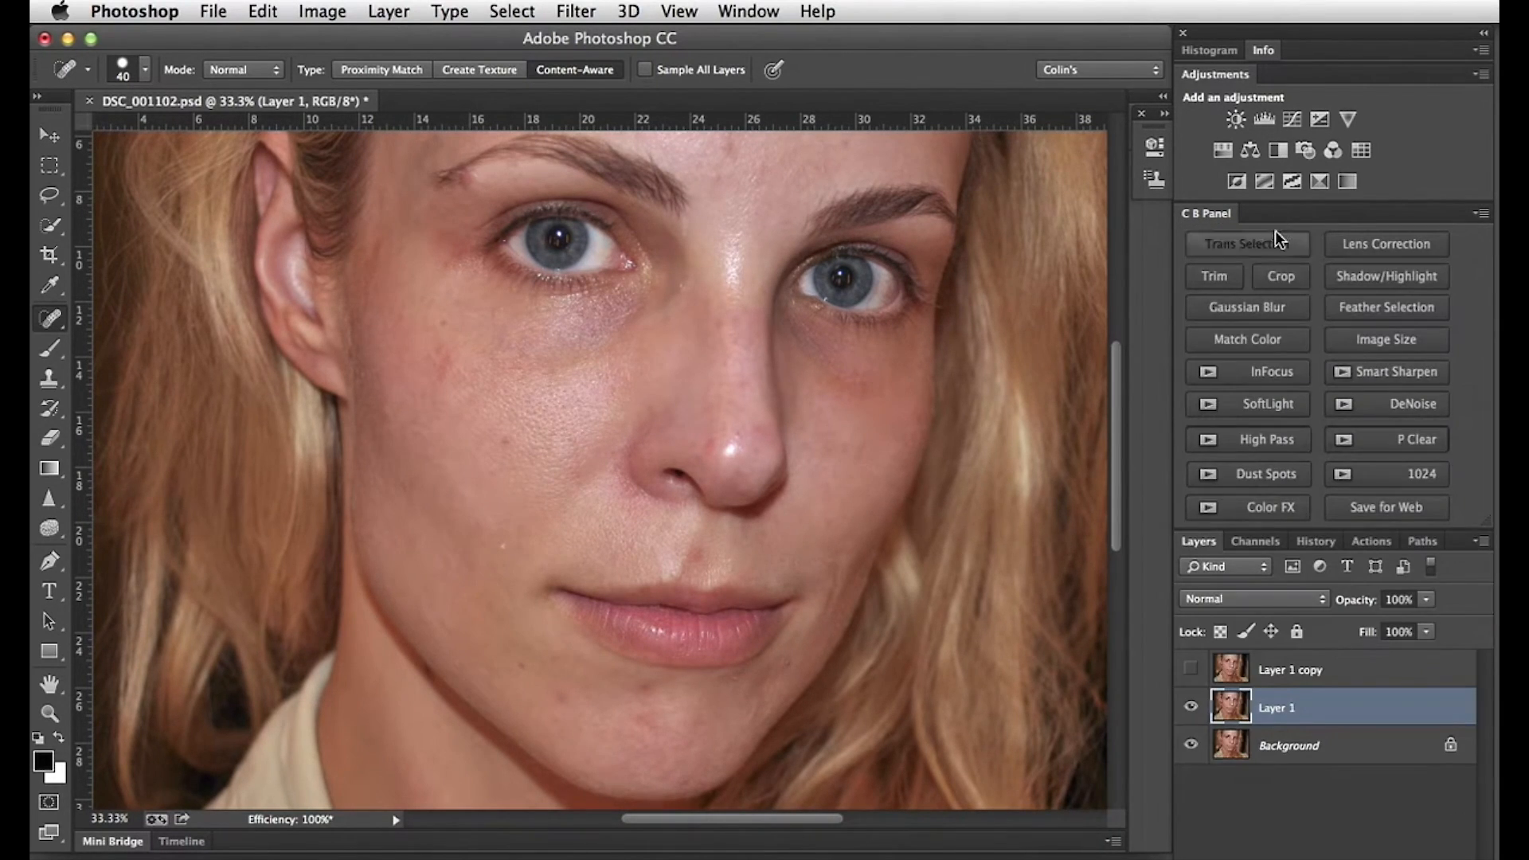
pyautogui.click(1217, 307)
pyautogui.moveTo(1255, 804); pyautogui.dragTo(1142, 809)
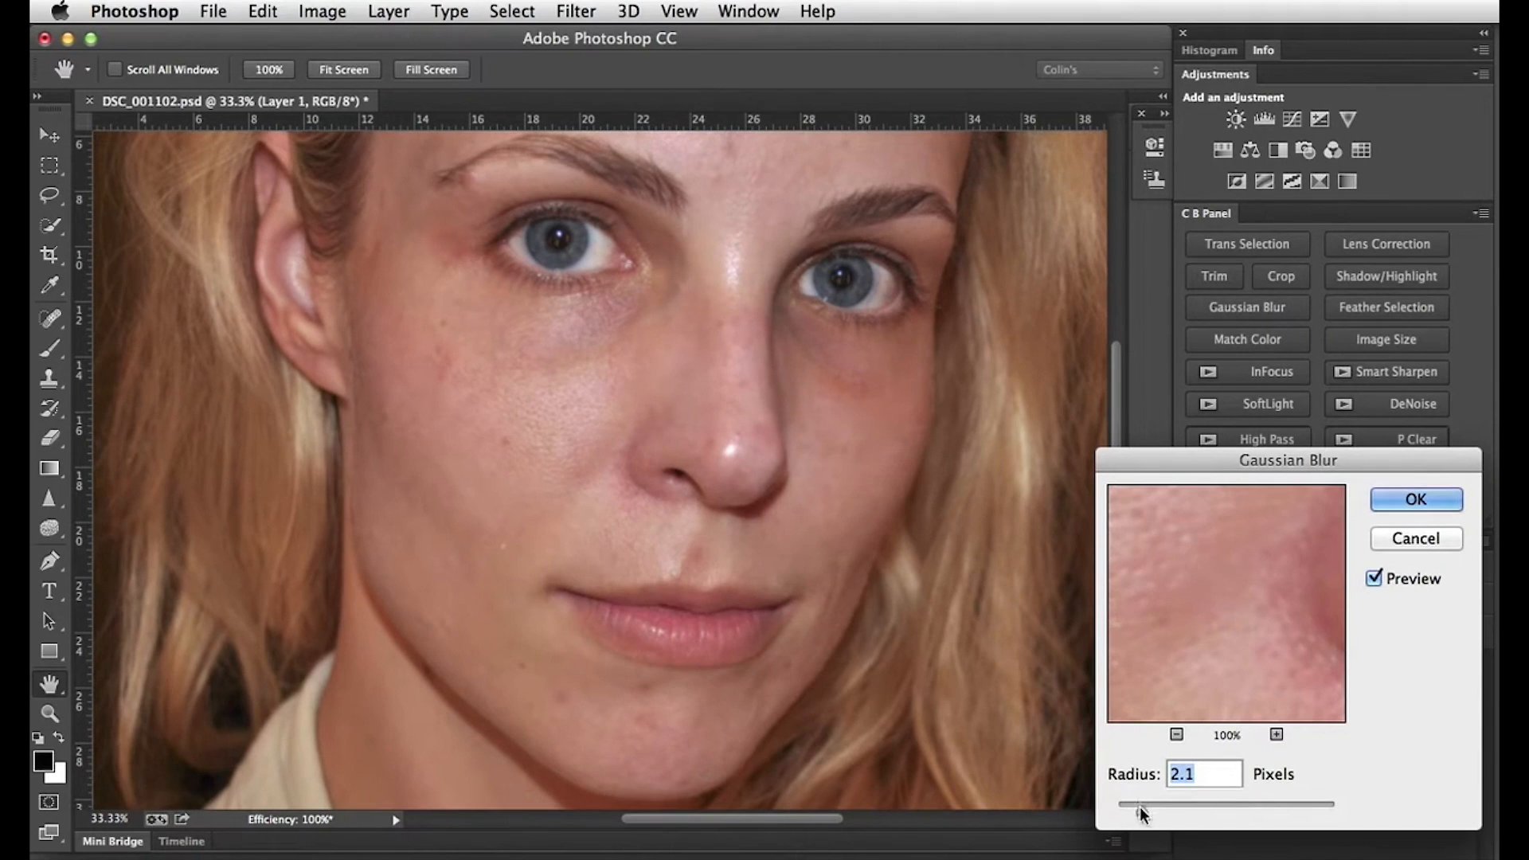
pyautogui.moveTo(1141, 806); pyautogui.dragTo(1184, 816)
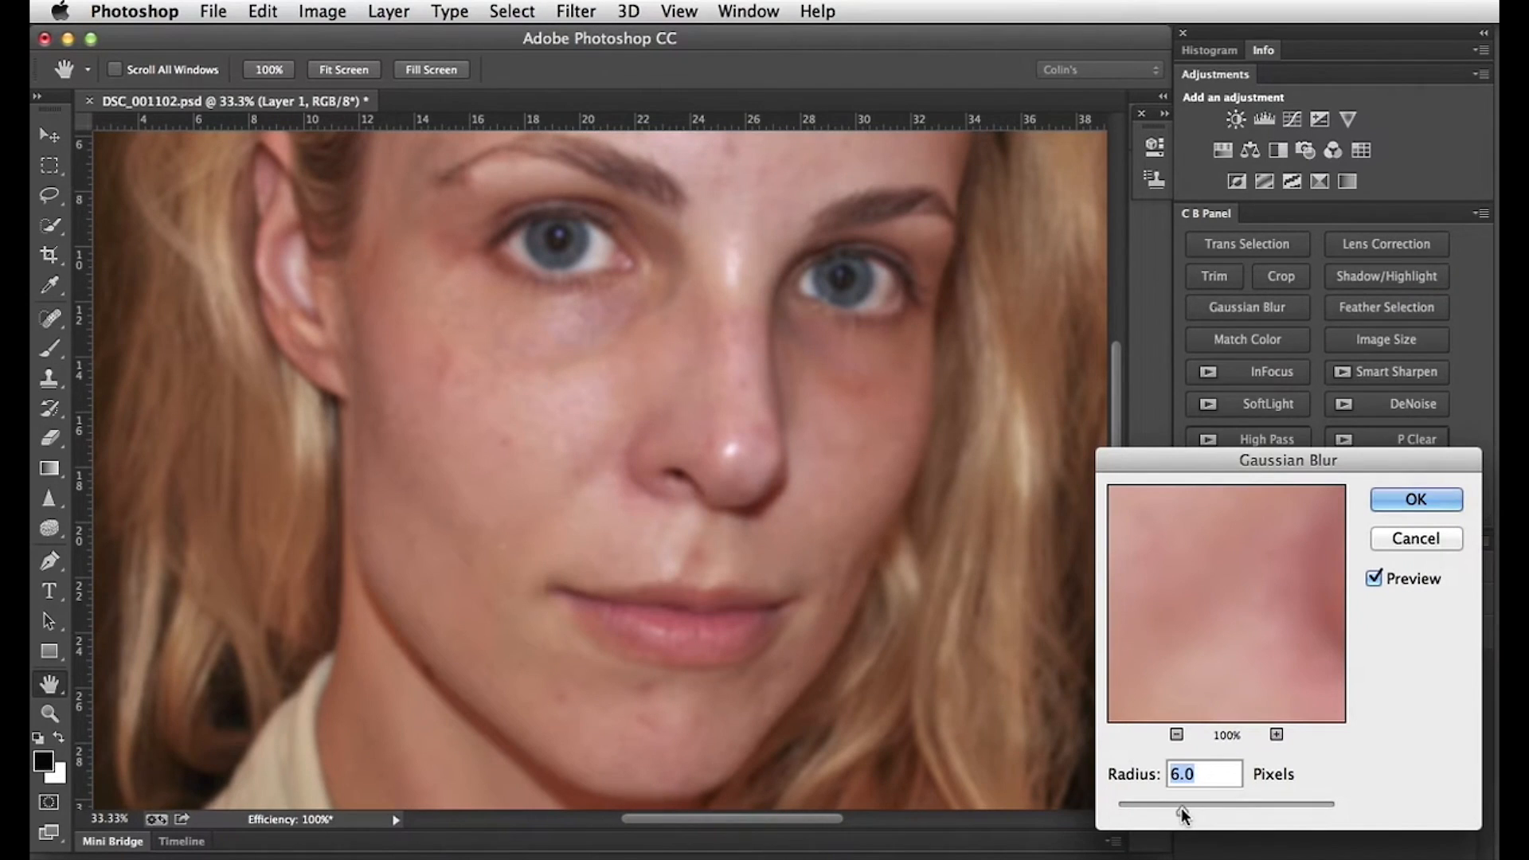
pyautogui.moveTo(1183, 810); pyautogui.dragTo(1195, 813)
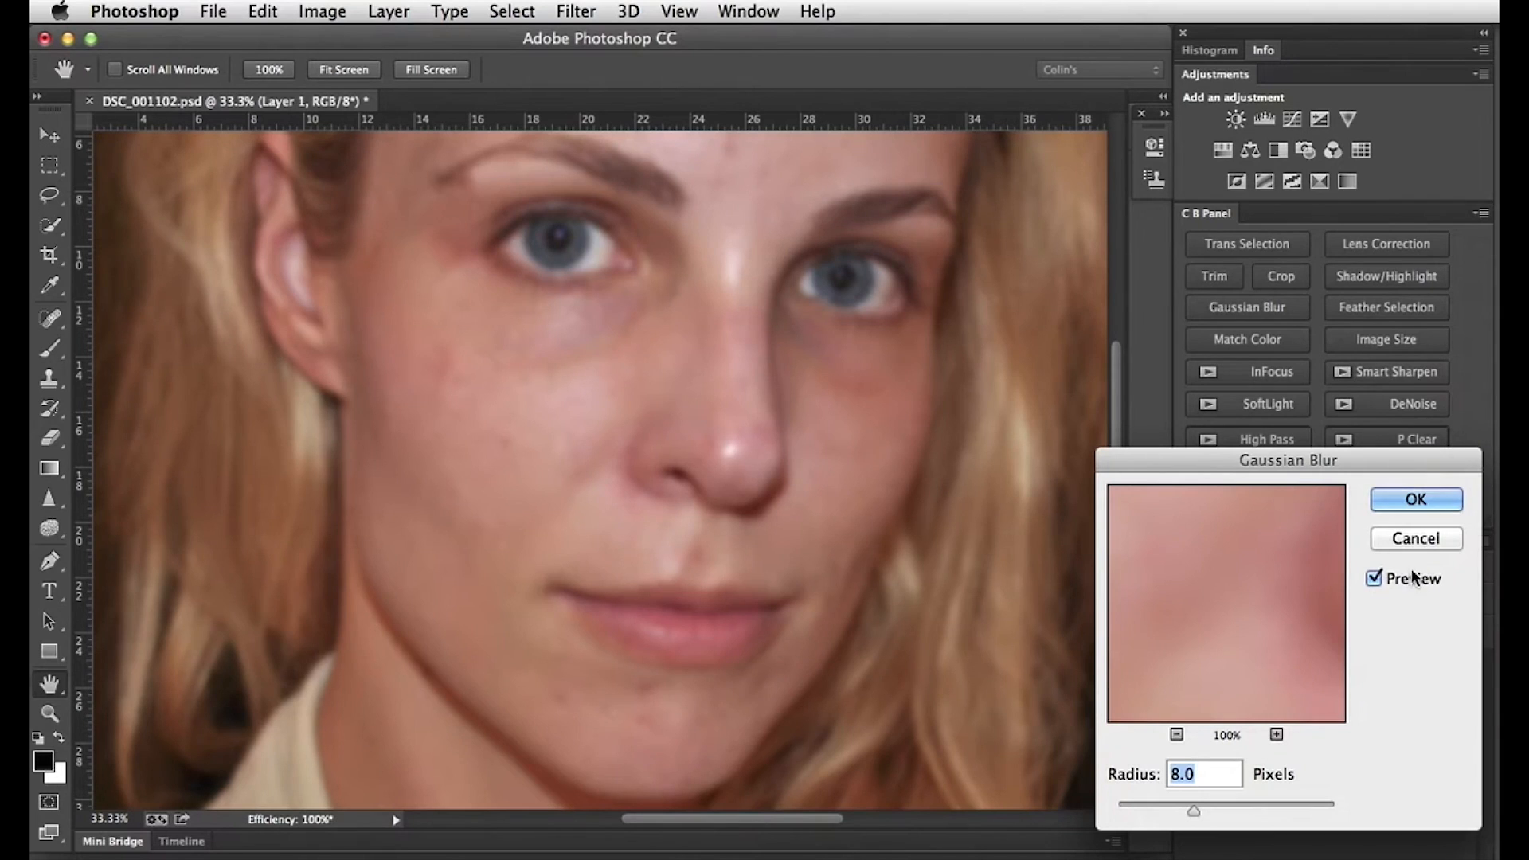
pyautogui.click(1406, 500)
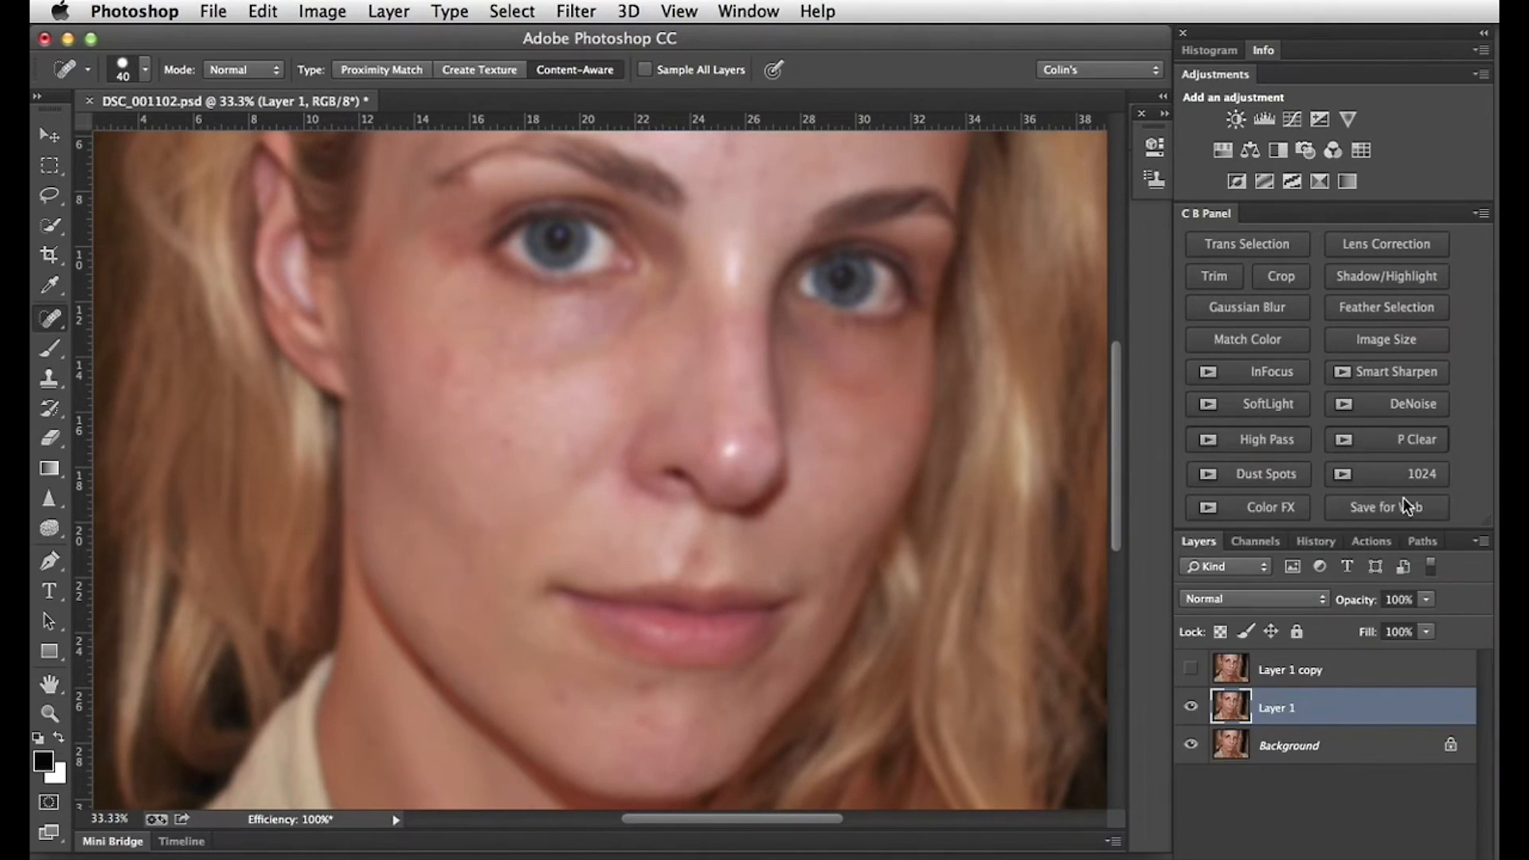
# Step: Show Layer 1 copy and use Apply Image on it with source Layer 1, RGB channel, Subtract blending, scale 2 and offset 128
pyautogui.click(1340, 670)
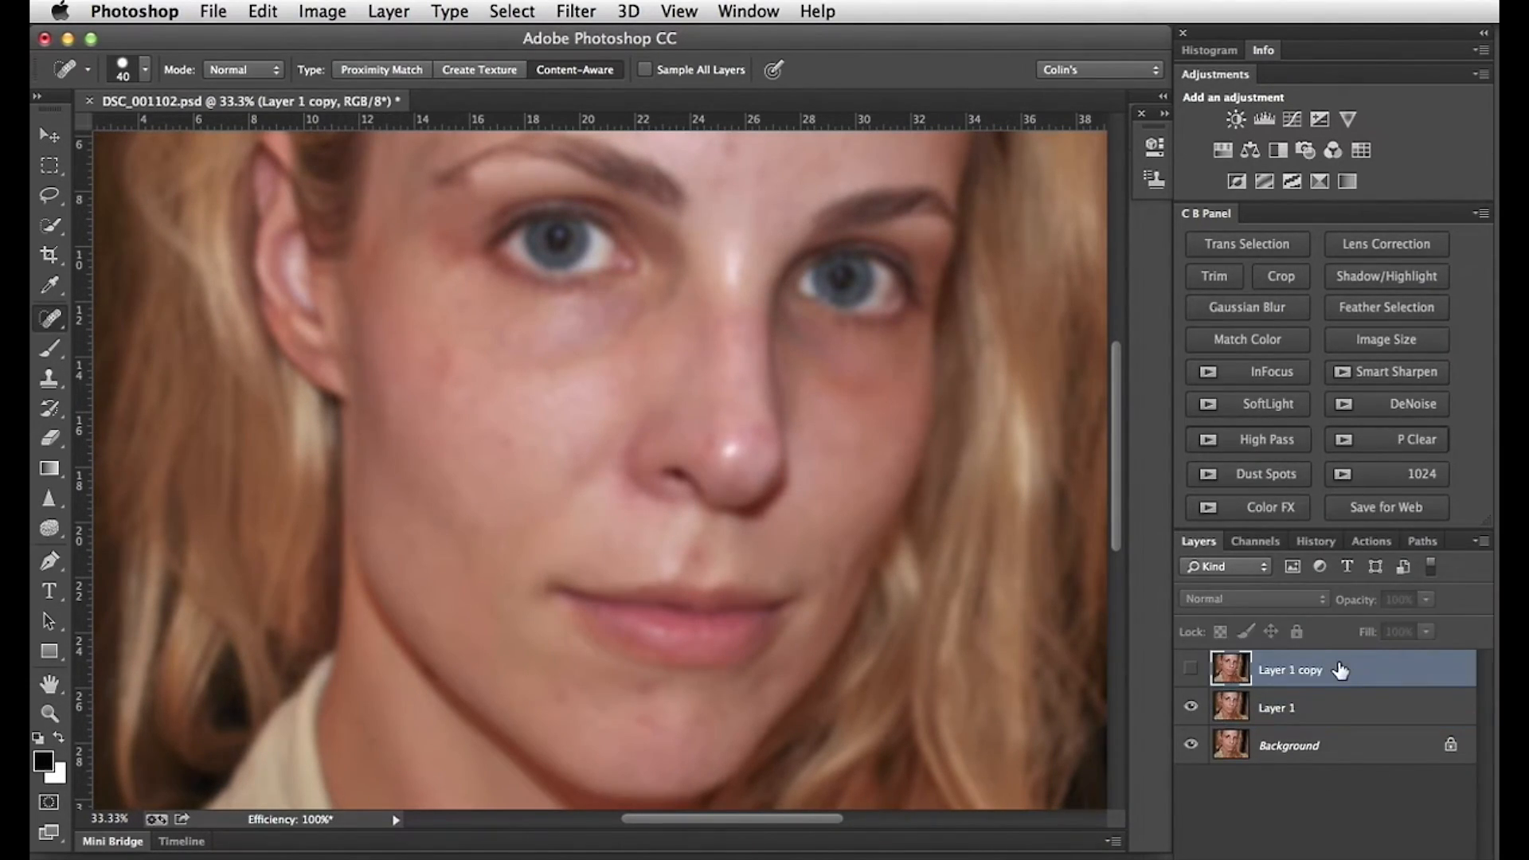
pyautogui.click(1191, 669)
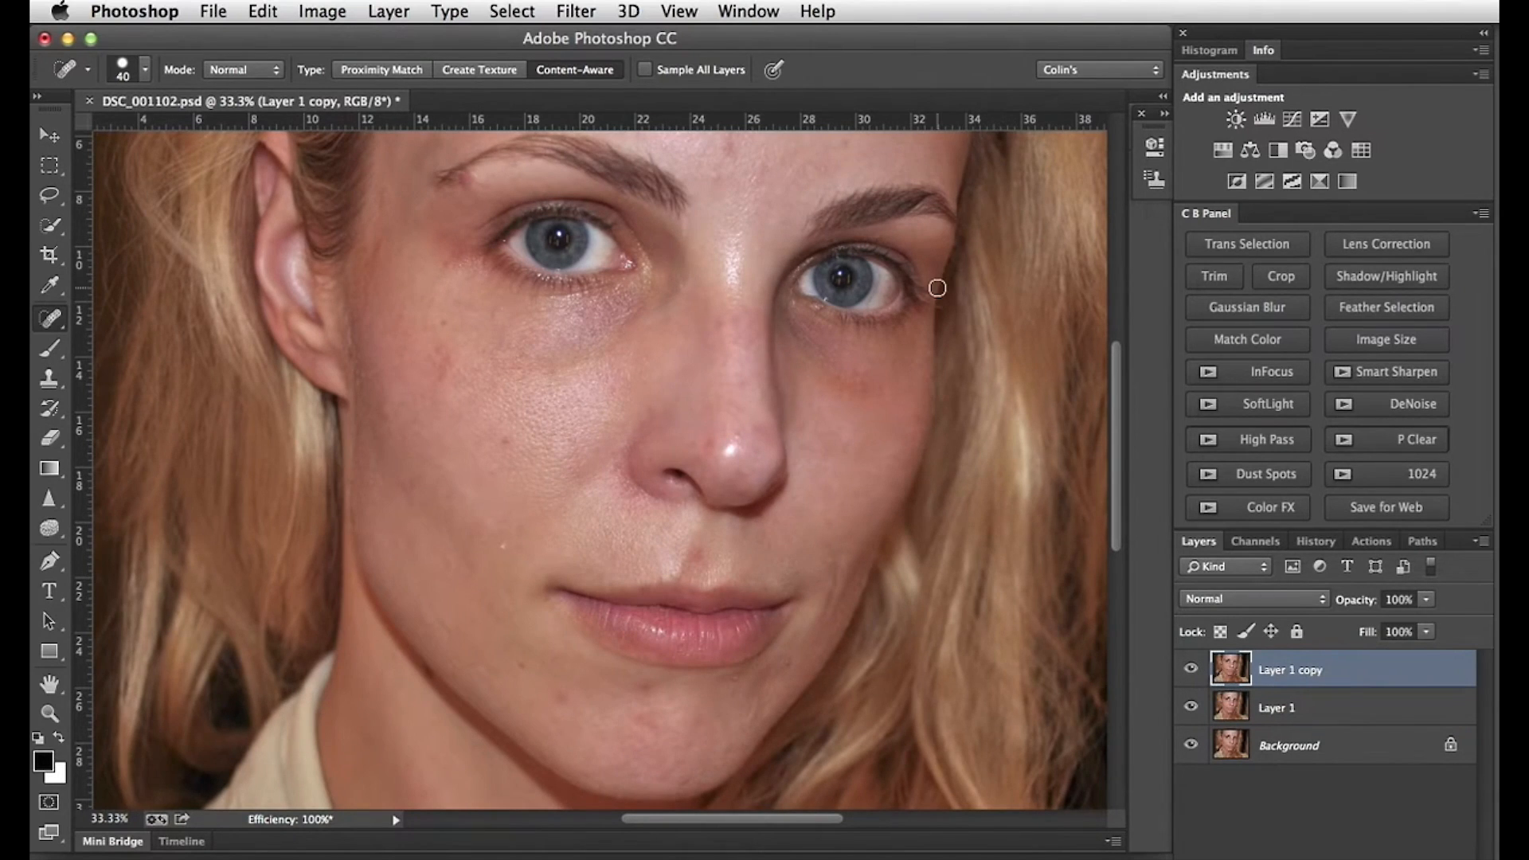
pyautogui.click(321, 12)
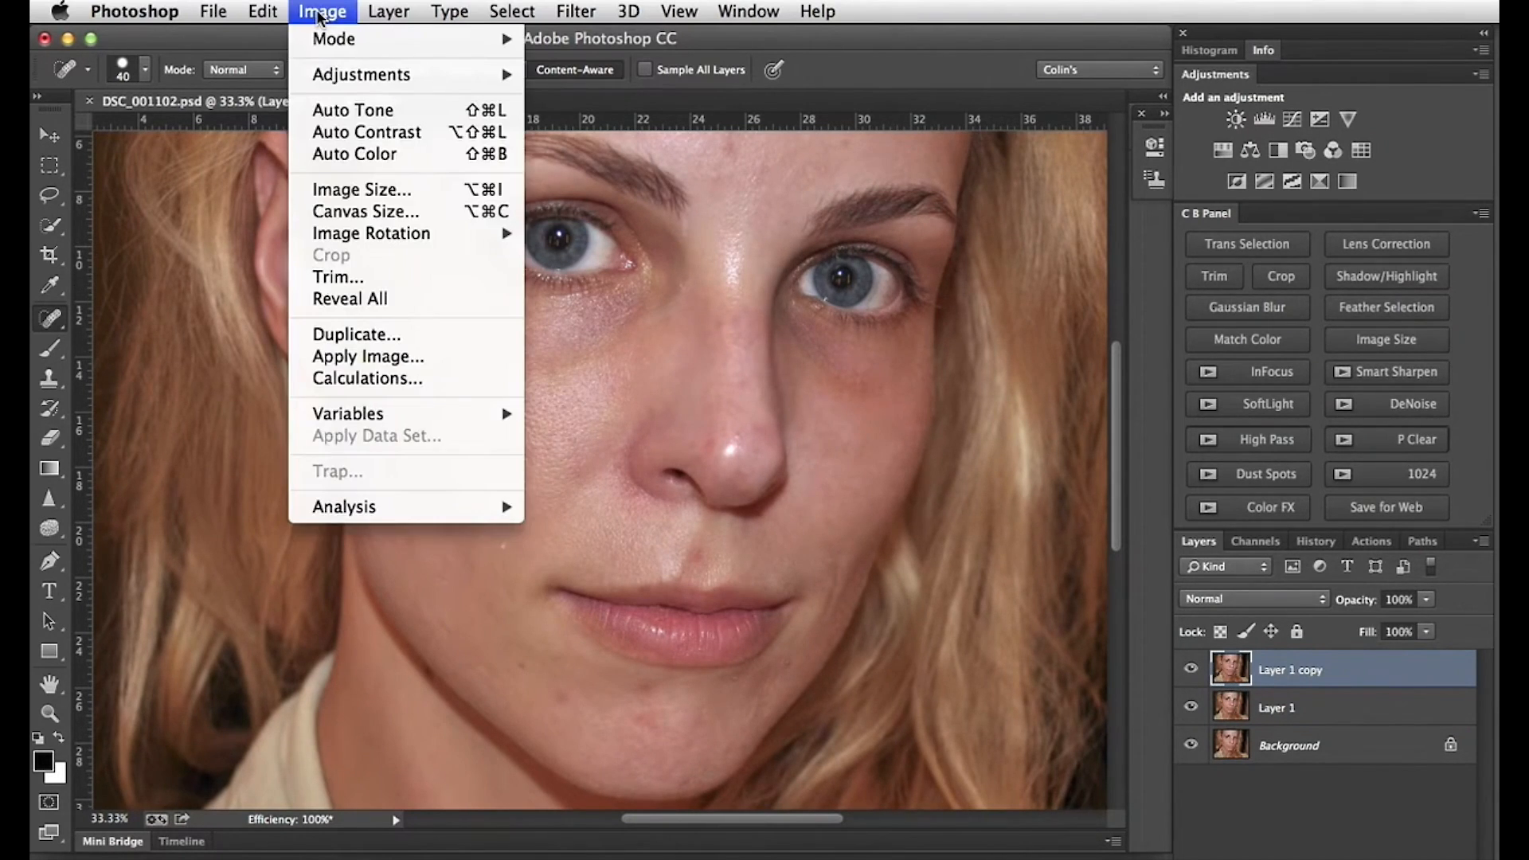
pyautogui.click(365, 360)
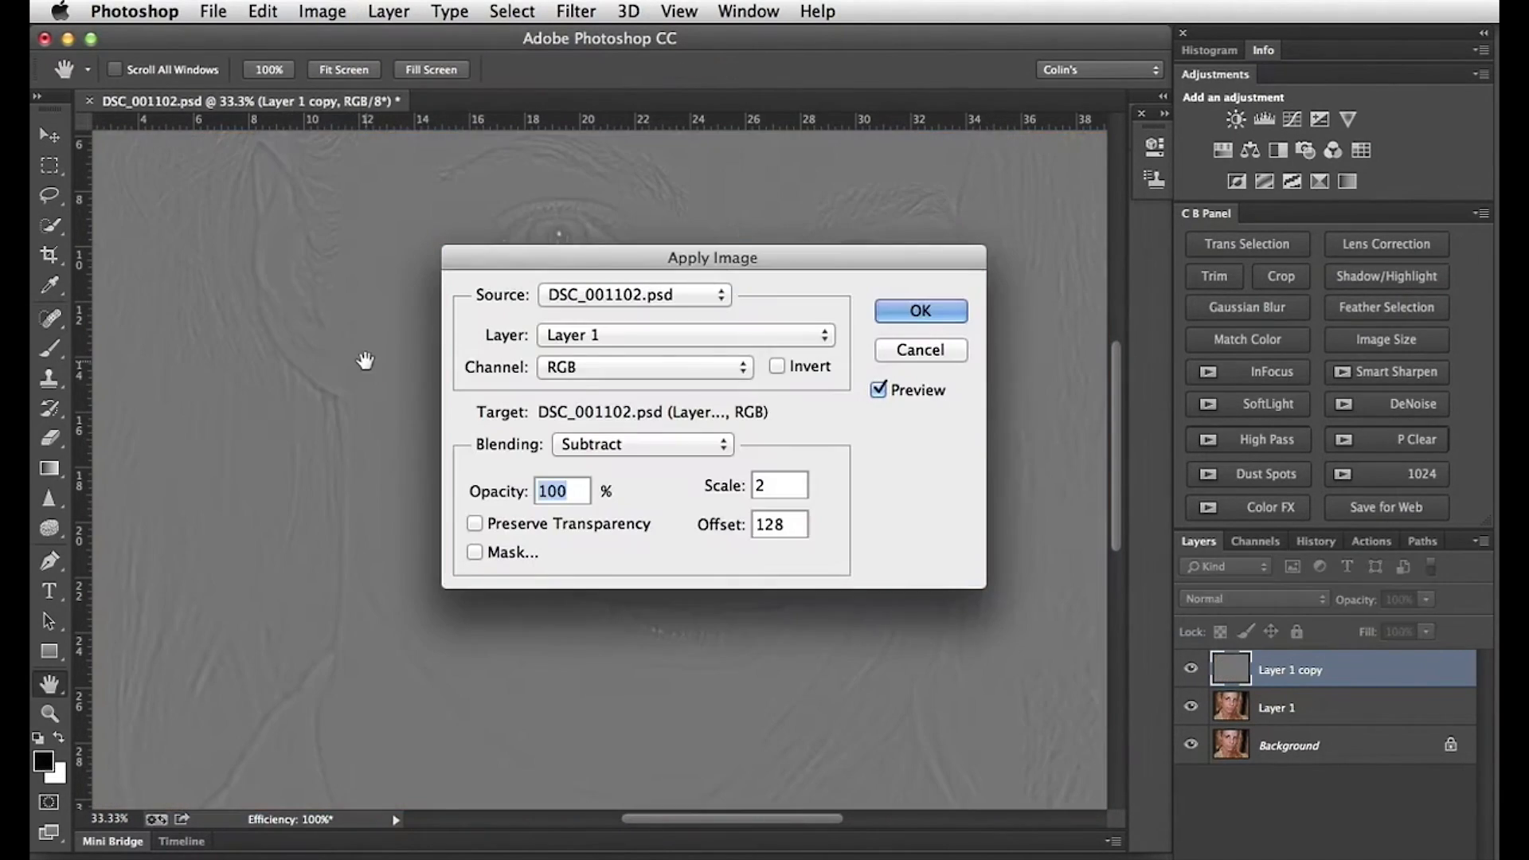
pyautogui.click(646, 333)
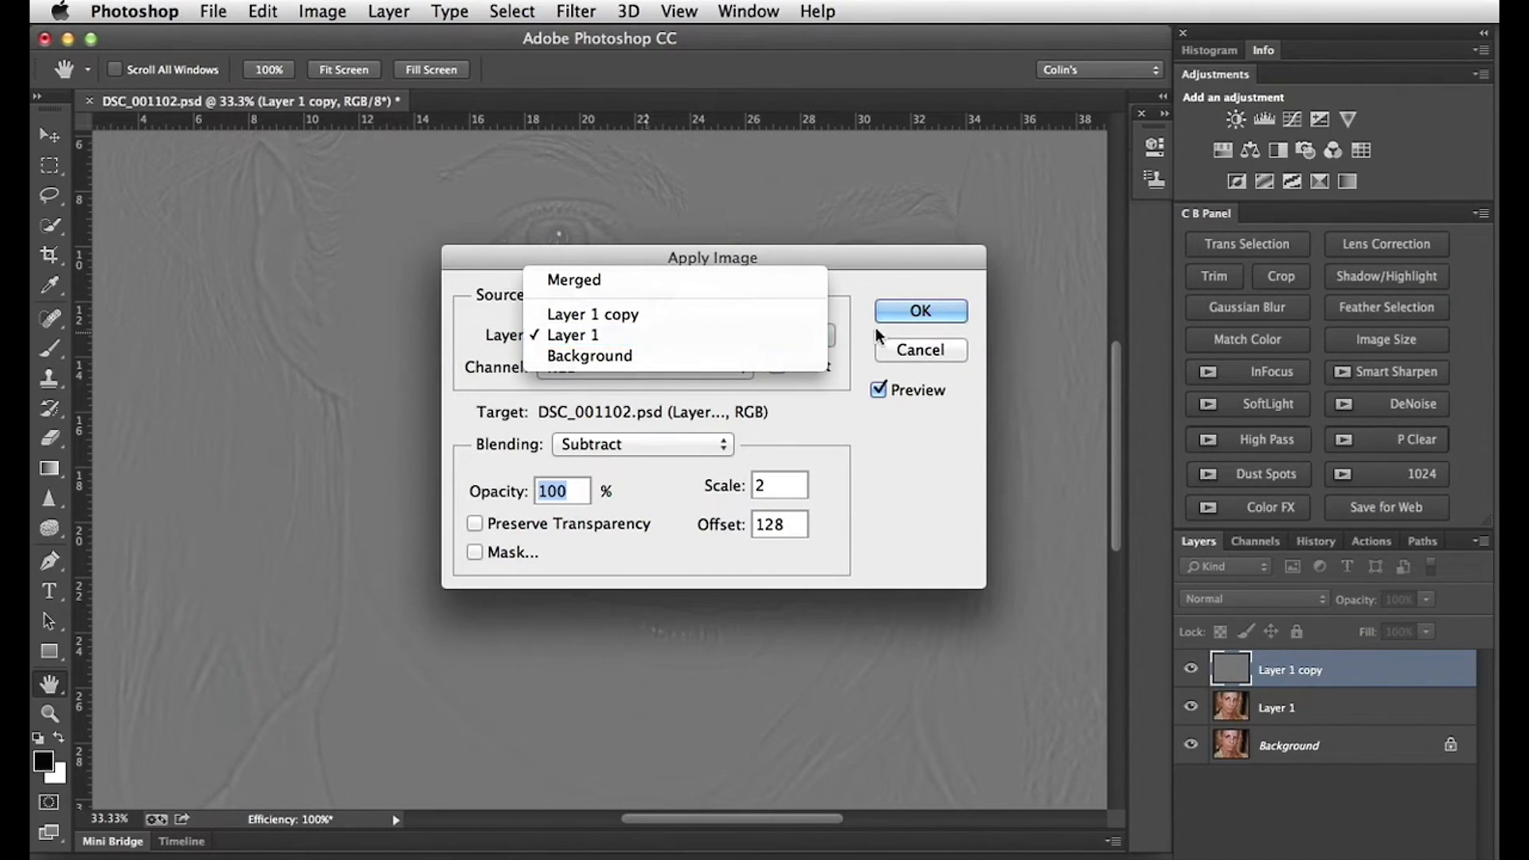
pyautogui.click(844, 438)
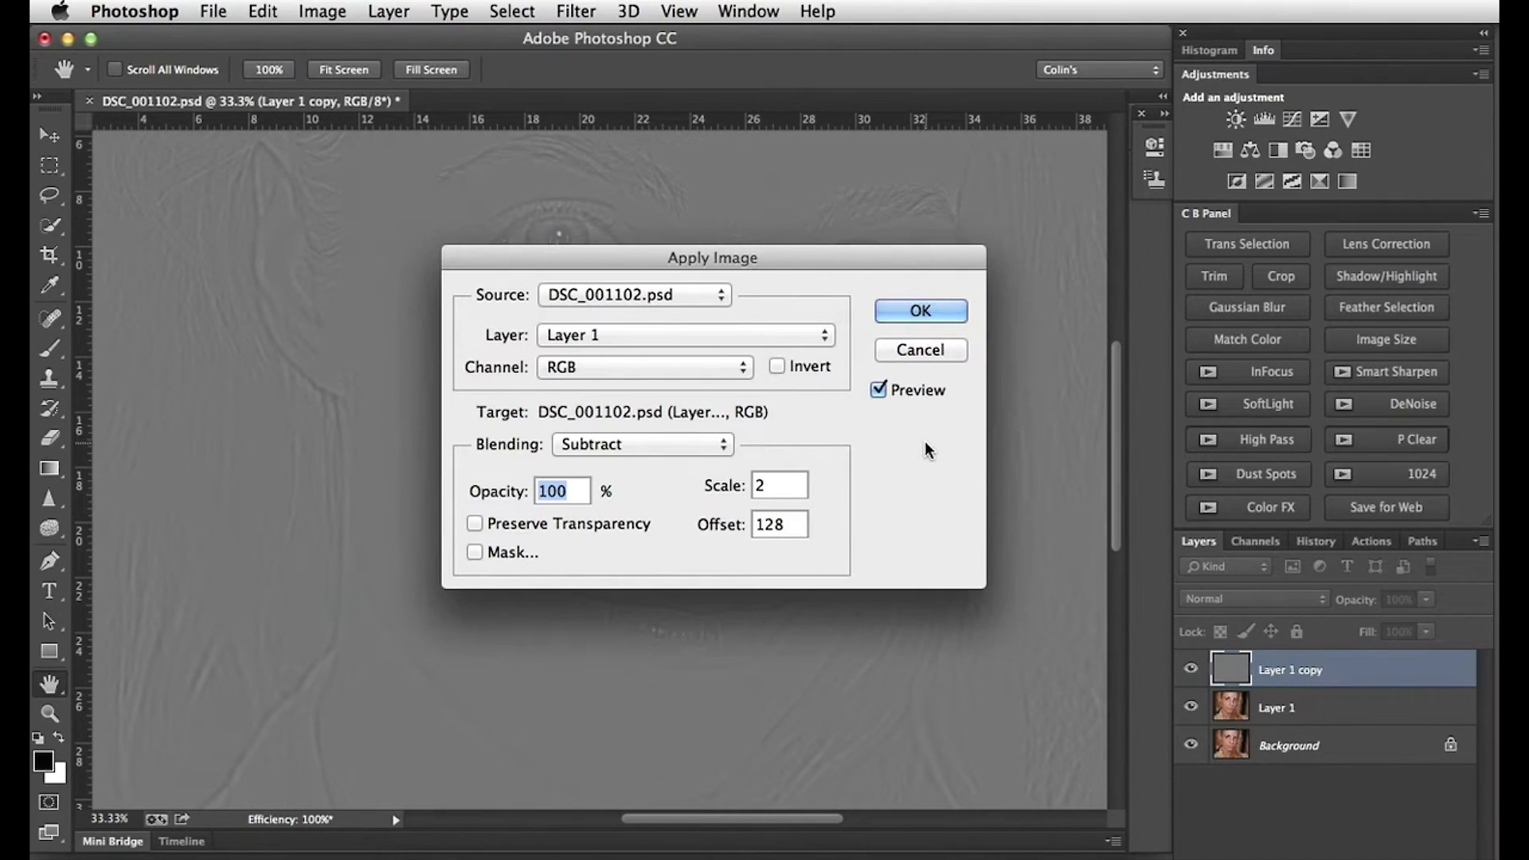
pyautogui.click(916, 311)
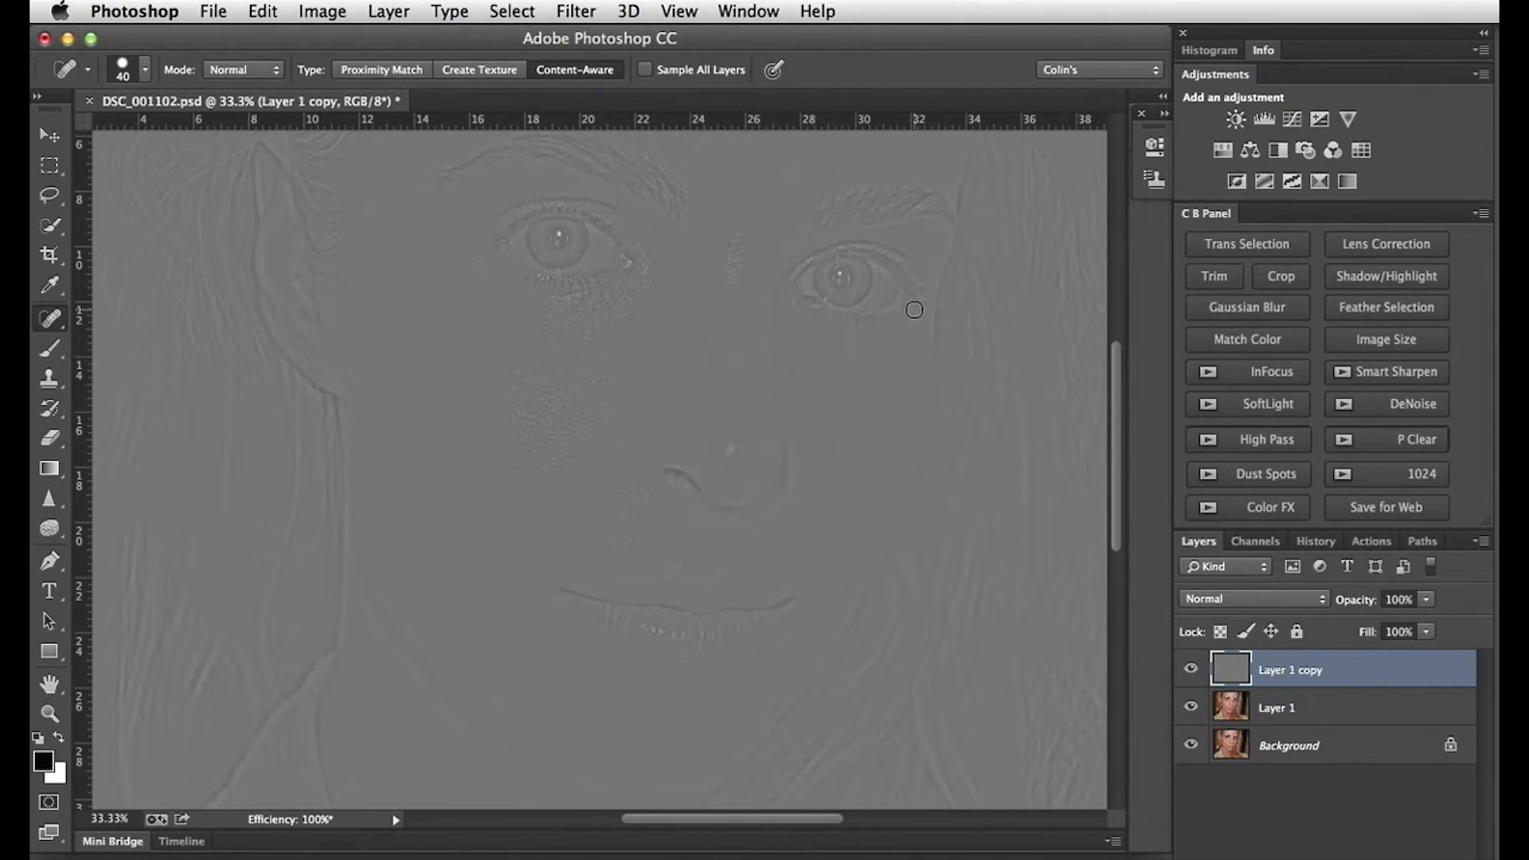
# Step: Set the blend mode of Layer 1 copy to Linear Light and compare the result with the original history snapshot
pyautogui.click(1235, 599)
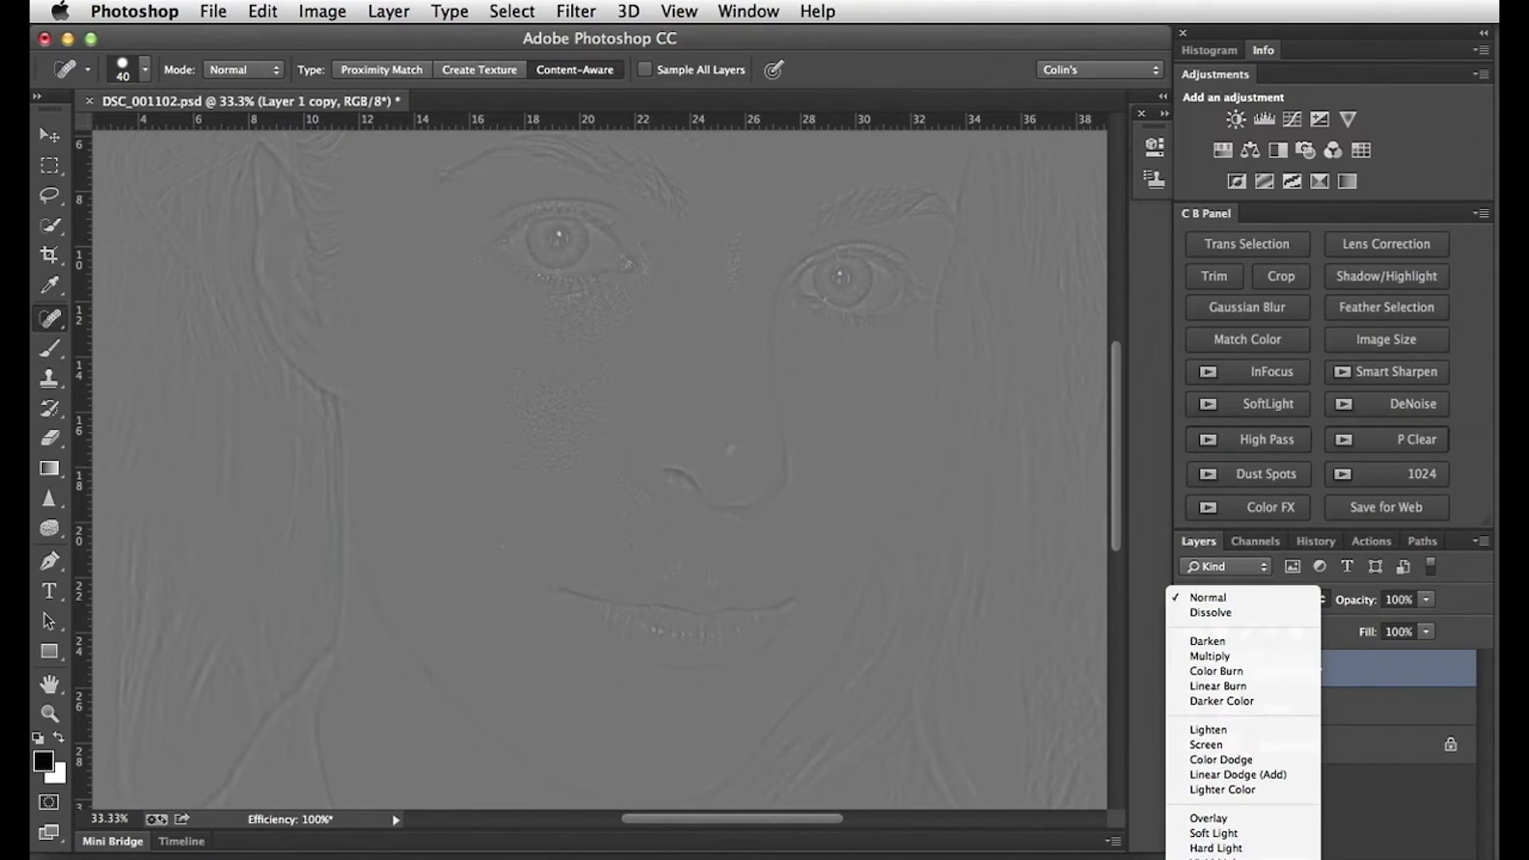
pyautogui.click(1220, 859)
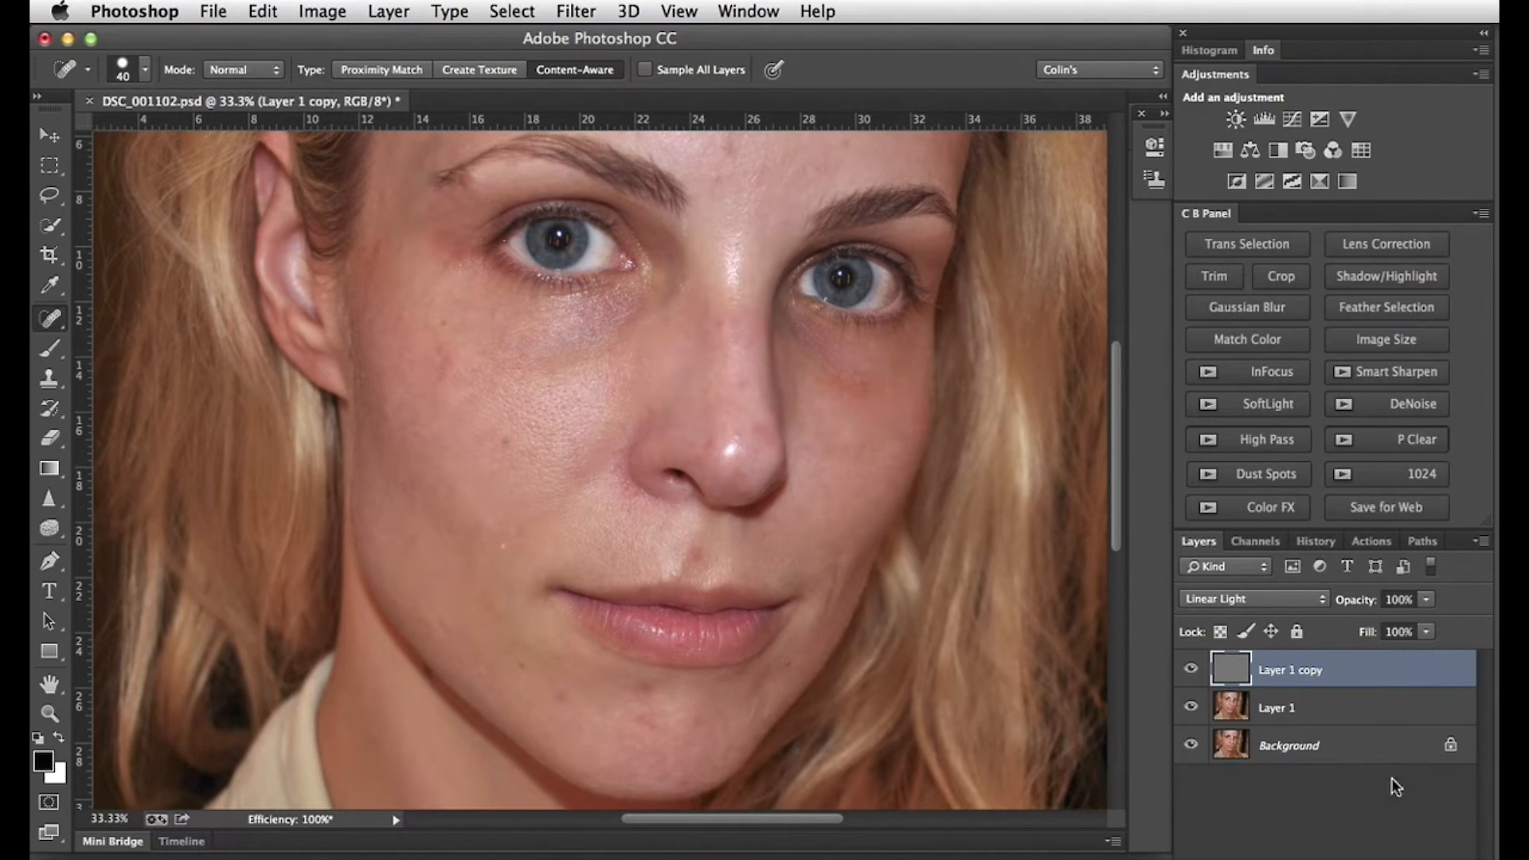
pyautogui.click(1318, 543)
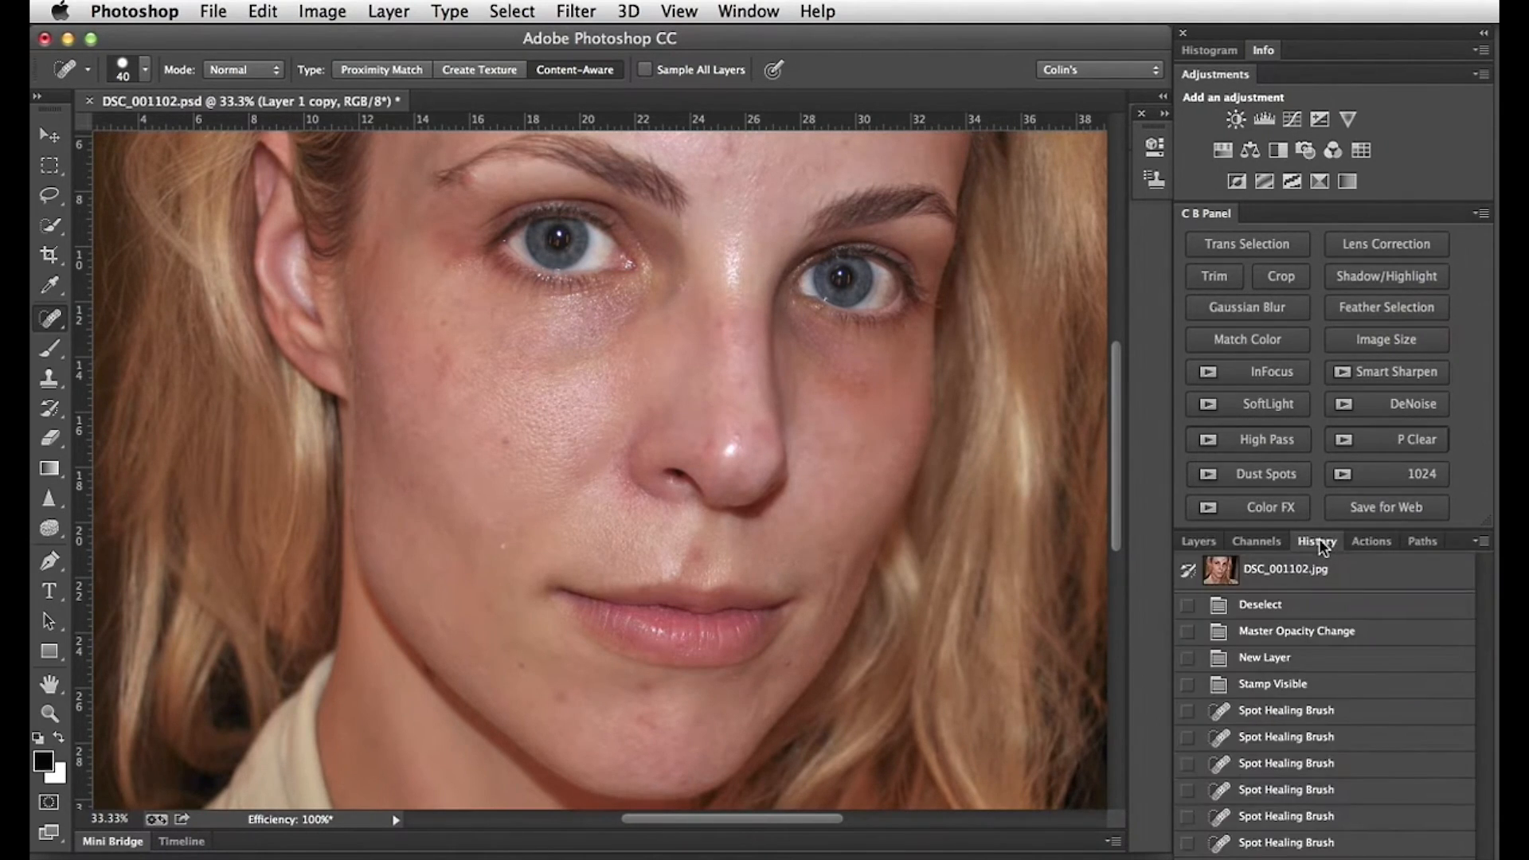
pyautogui.click(1219, 575)
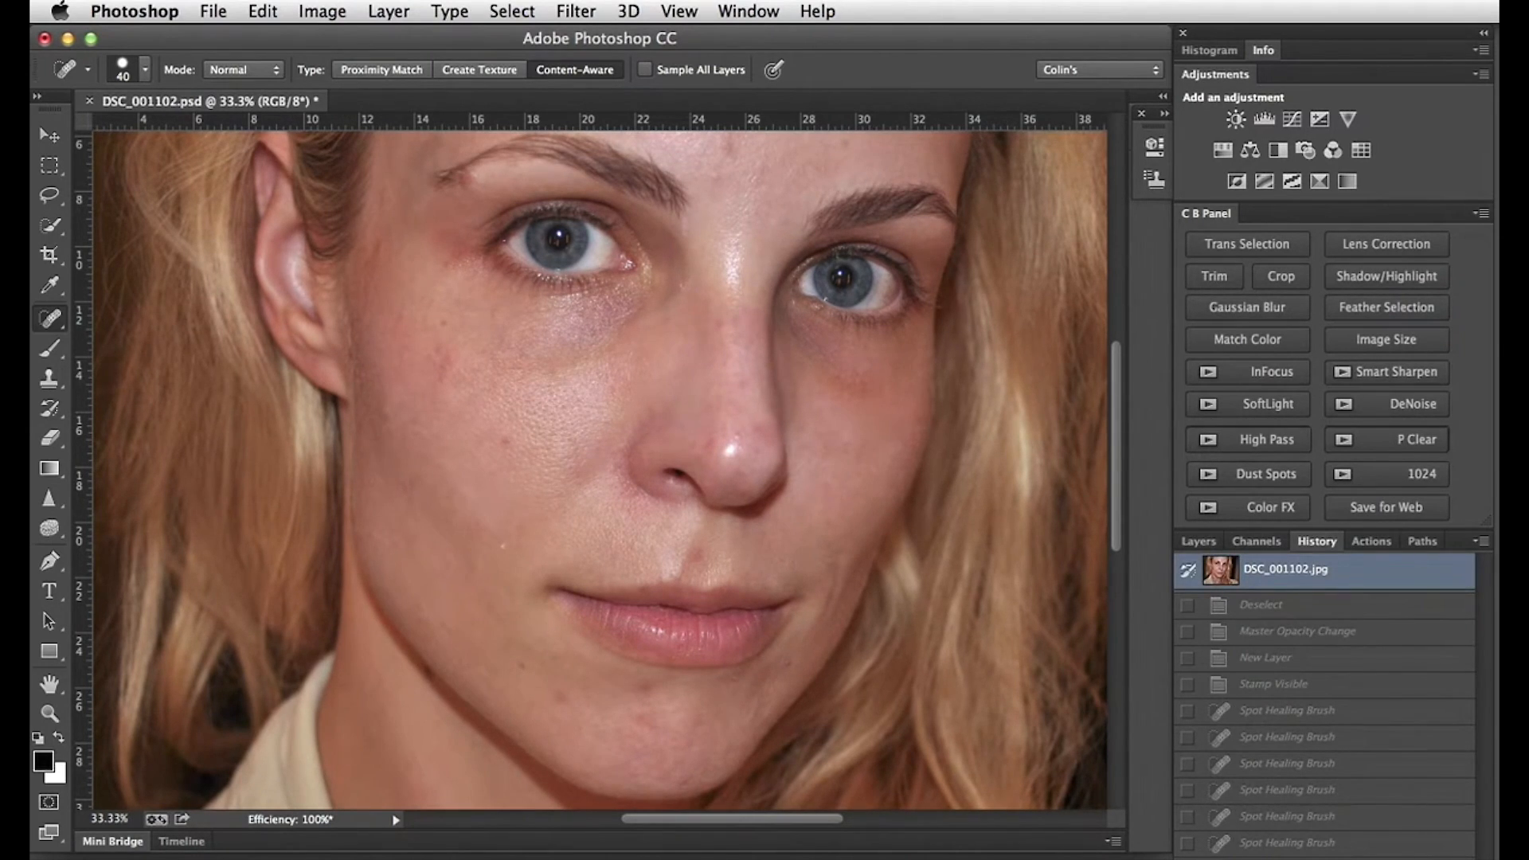
pyautogui.hotkey('ctrl', 'z')
pyautogui.click(1199, 541)
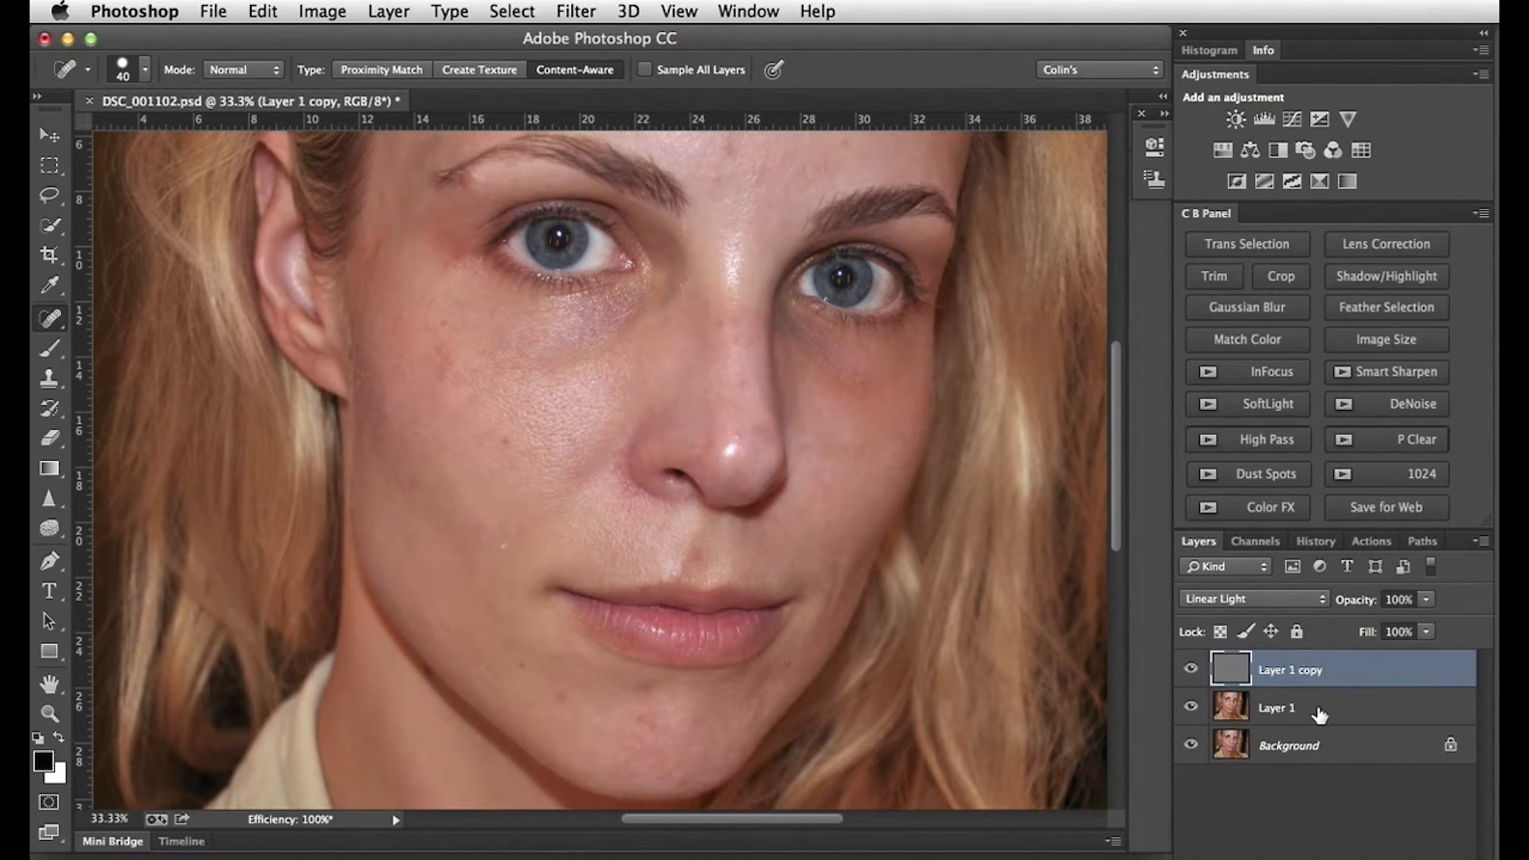
# Step: On Layer 1, lasso a round test area on the cheek, preview its 50.2 px feather in Quick Mask, and deselect it
pyautogui.click(1319, 715)
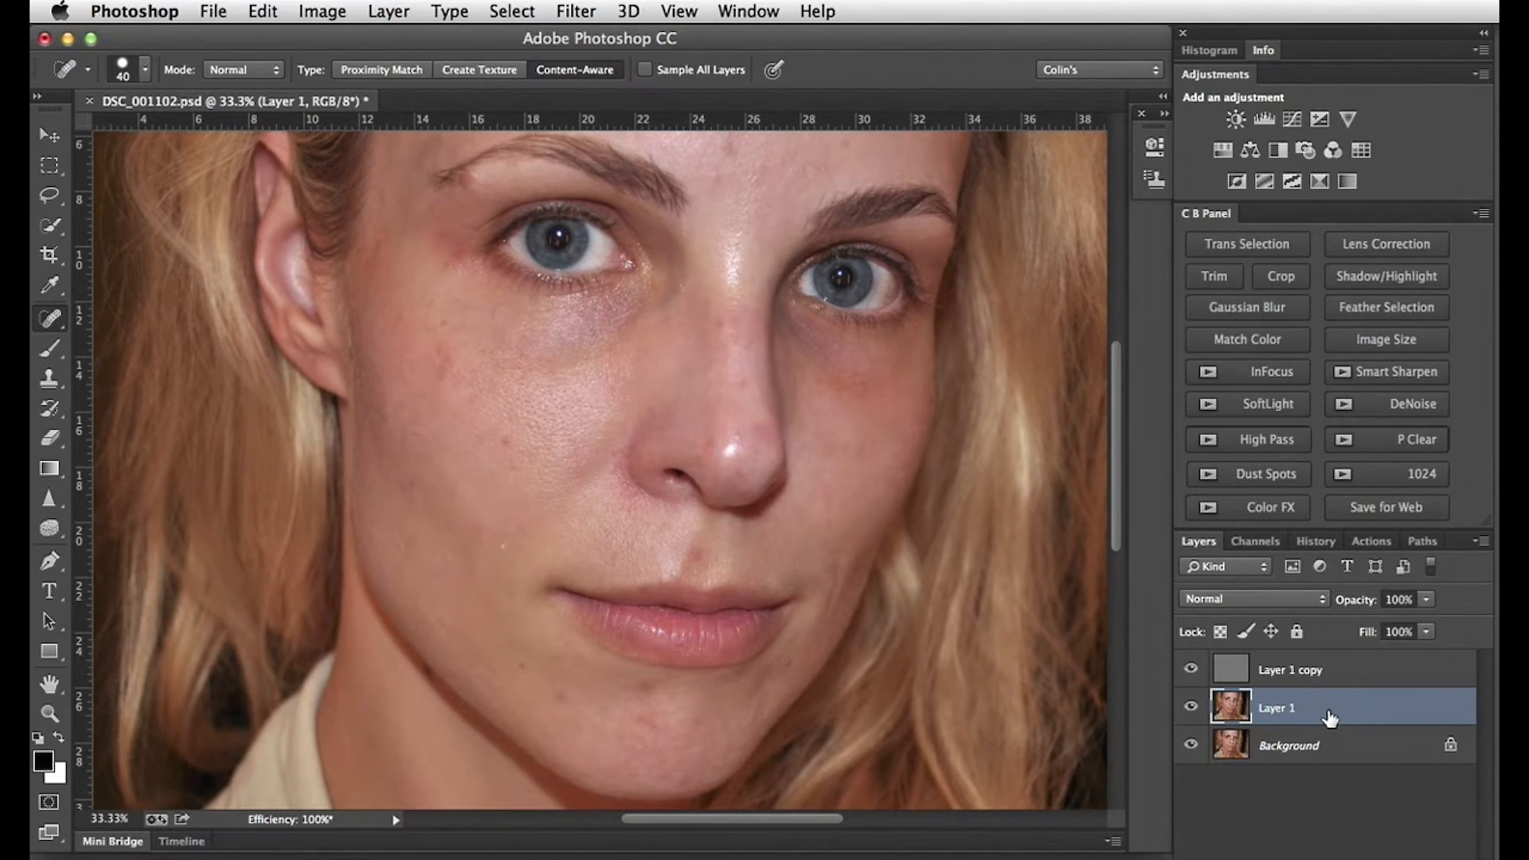
pyautogui.press('l')
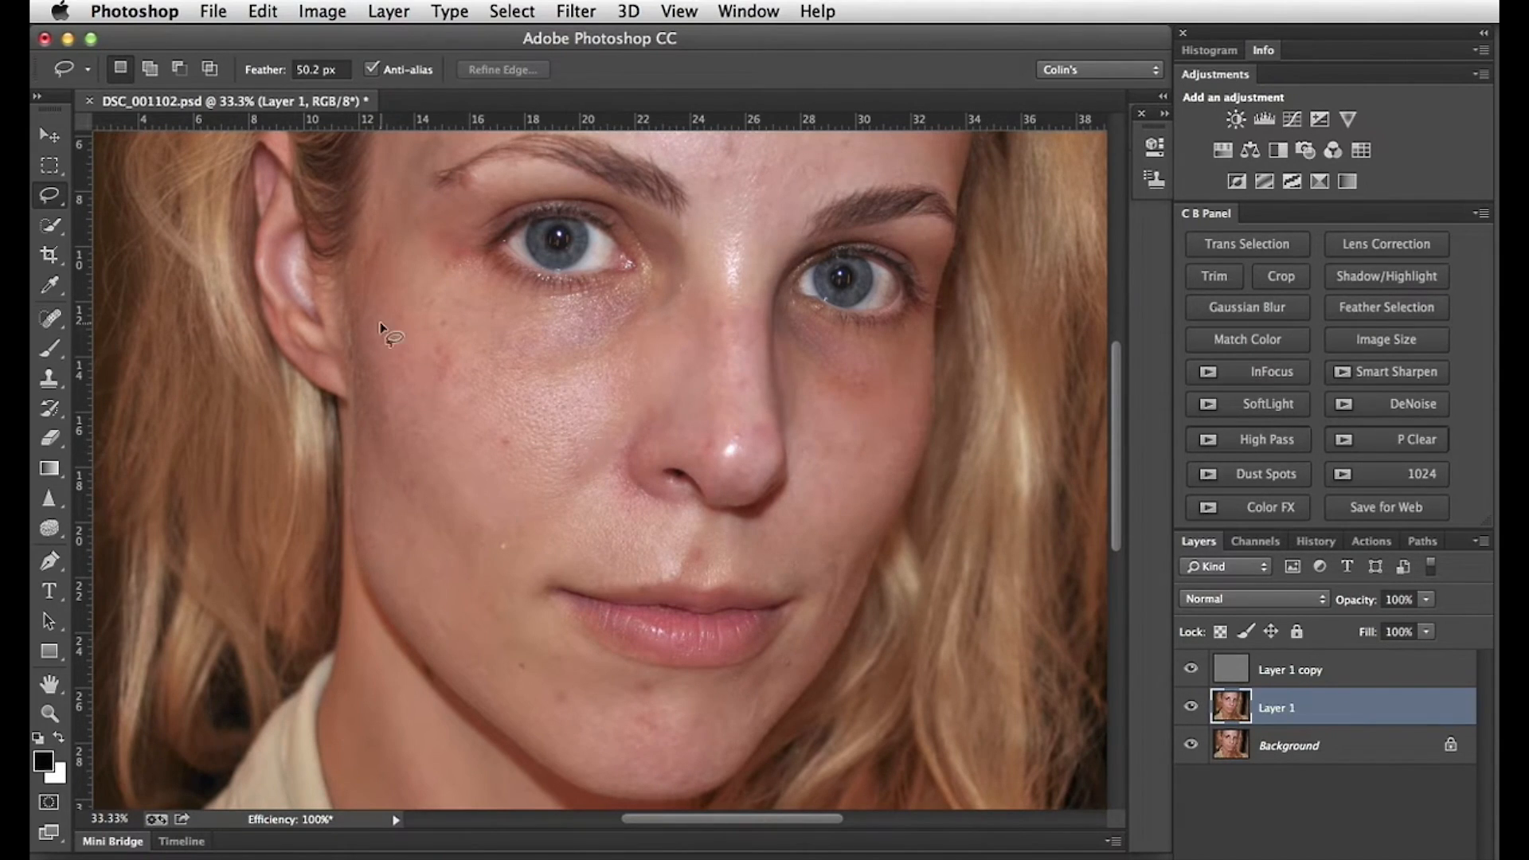
pyautogui.moveTo(448, 337)
pyautogui.mouseDown()
pyautogui.moveTo(403, 452)
pyautogui.moveTo(462, 522)
pyautogui.moveTo(602, 520)
pyautogui.moveTo(638, 431)
pyautogui.moveTo(581, 359)
pyautogui.moveTo(487, 313)
pyautogui.moveTo(451, 328)
pyautogui.mouseUp()
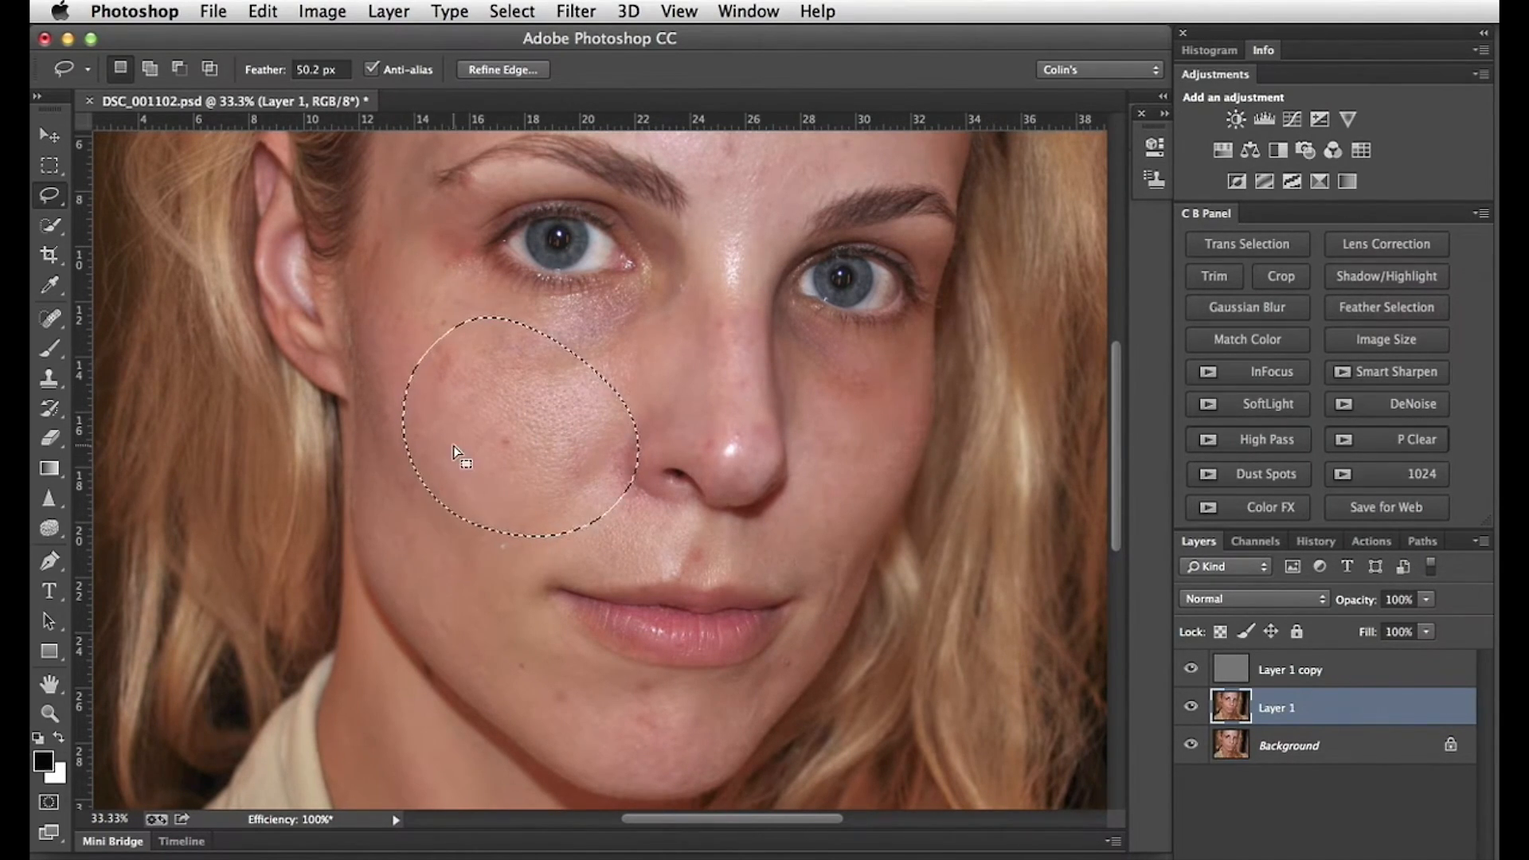
pyautogui.press('q')
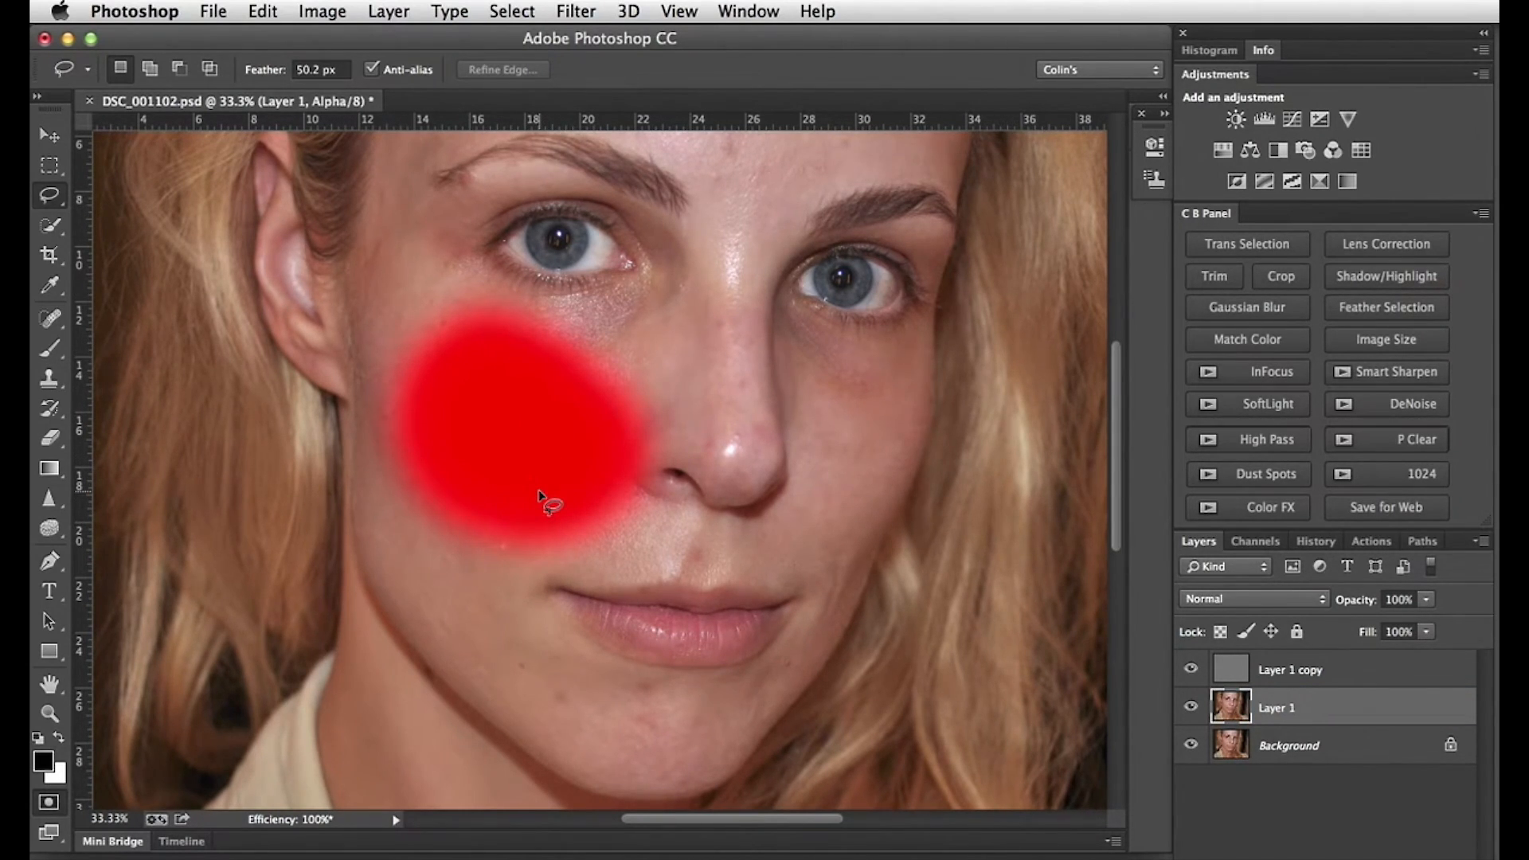
pyautogui.press('q')
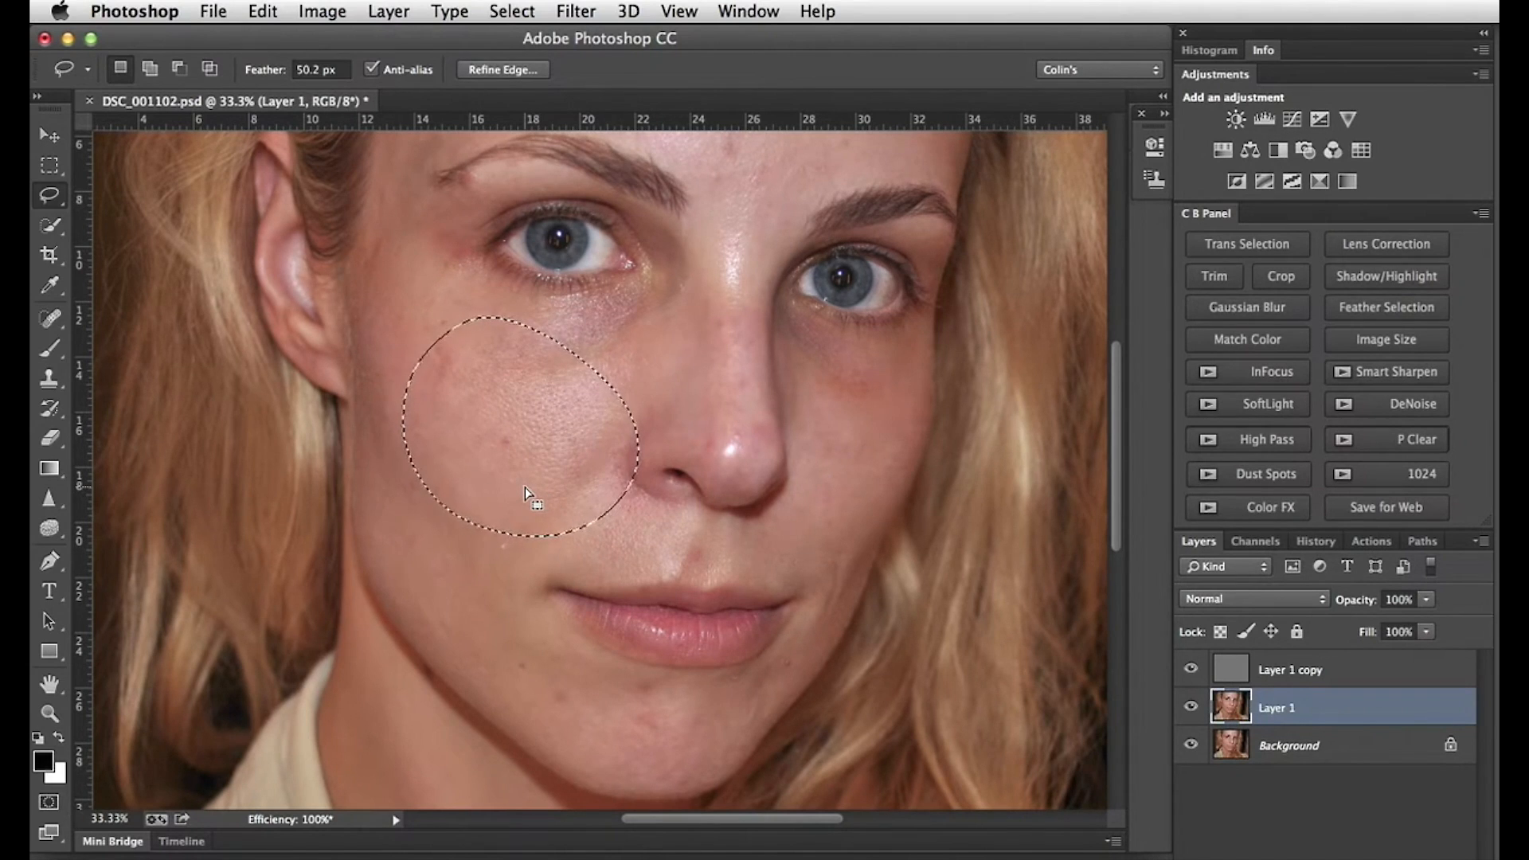
pyautogui.press('super+d')
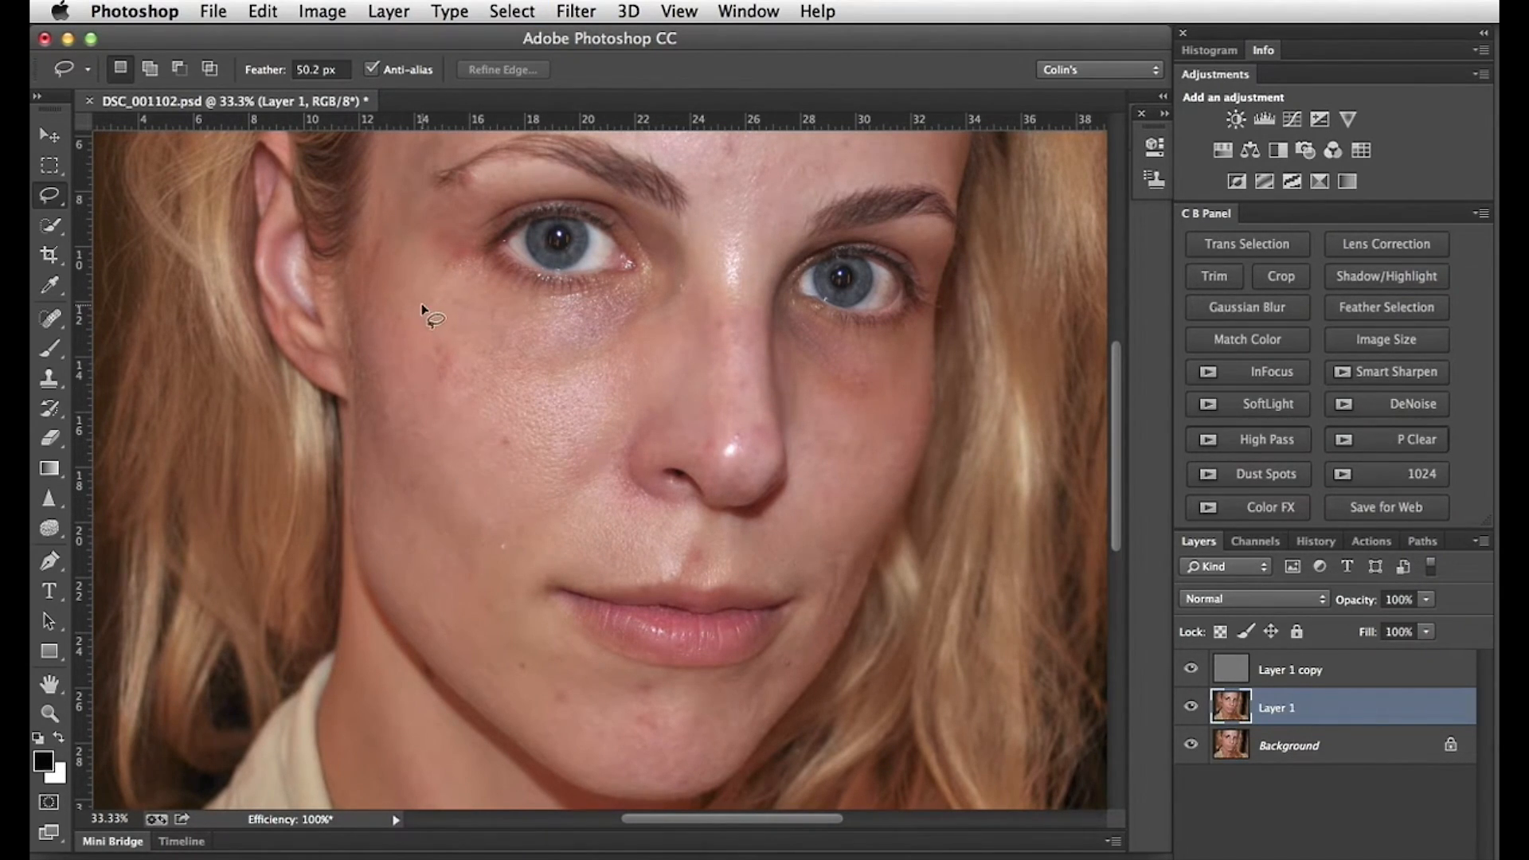
# Step: Lasso the cheek nearest the visible ear, following the jaw, mouth corner and nose and passing below the eye to the temple
pyautogui.moveTo(343, 265)
pyautogui.mouseDown()
pyautogui.moveTo(356, 463)
pyautogui.moveTo(380, 526)
pyautogui.moveTo(454, 597)
pyautogui.moveTo(602, 554)
pyautogui.moveTo(673, 363)
pyautogui.mouseUp()
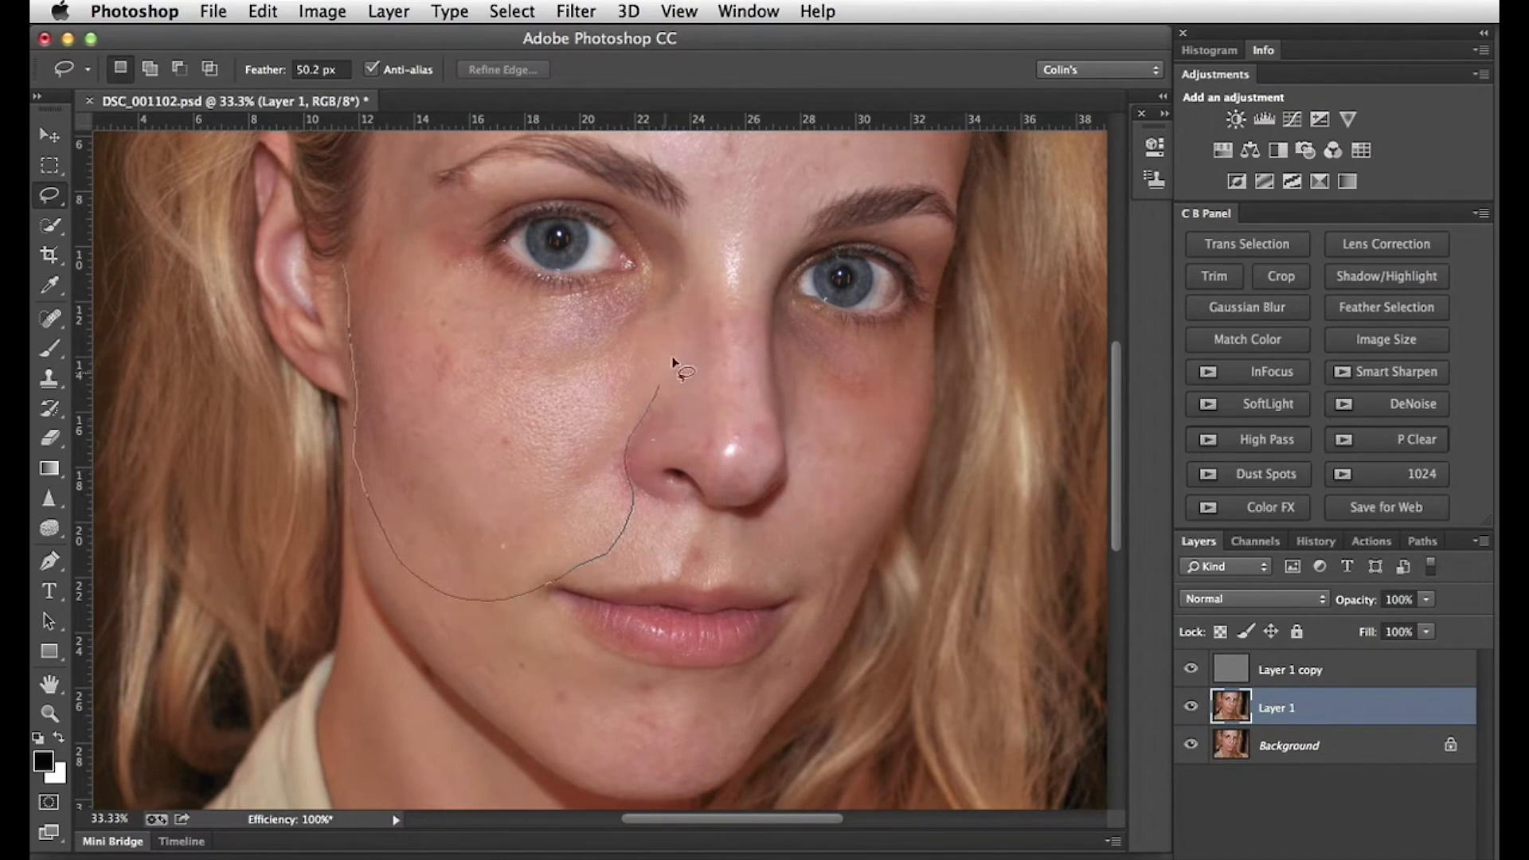
pyautogui.moveTo(574, 304)
pyautogui.mouseDown()
pyautogui.moveTo(492, 285)
pyautogui.moveTo(432, 195)
pyautogui.mouseUp()
pyautogui.moveTo(341, 268); pyautogui.dragTo(348, 272)
# Step: Blur the selected cheek on Layer 1 with a Gaussian Blur radius of 21.9 pixels, comparing the preview, and deselect
pyautogui.click(1260, 307)
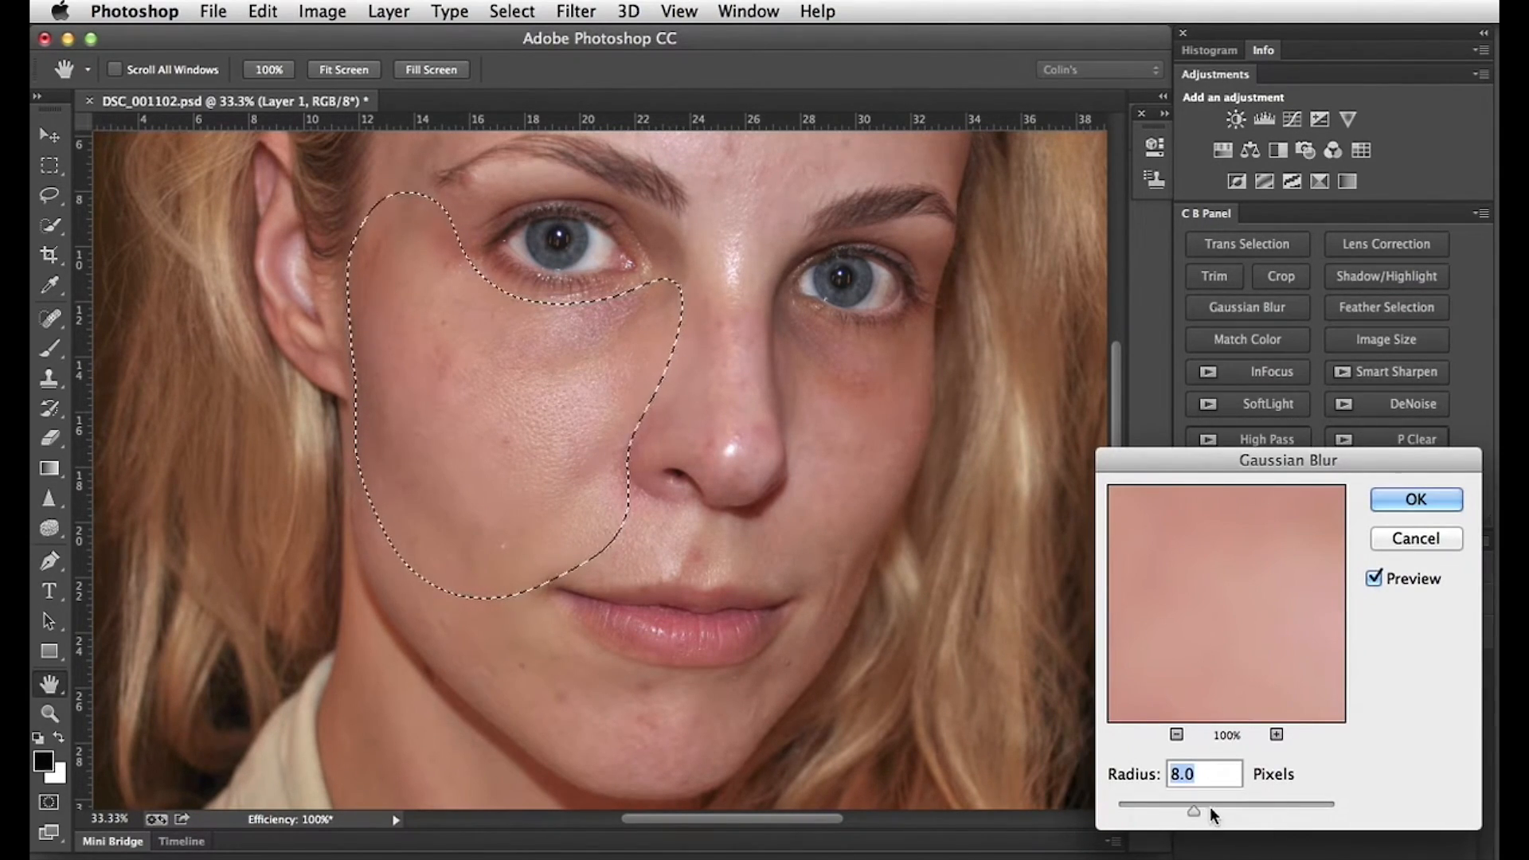
pyautogui.click(1374, 579)
pyautogui.click(1374, 579)
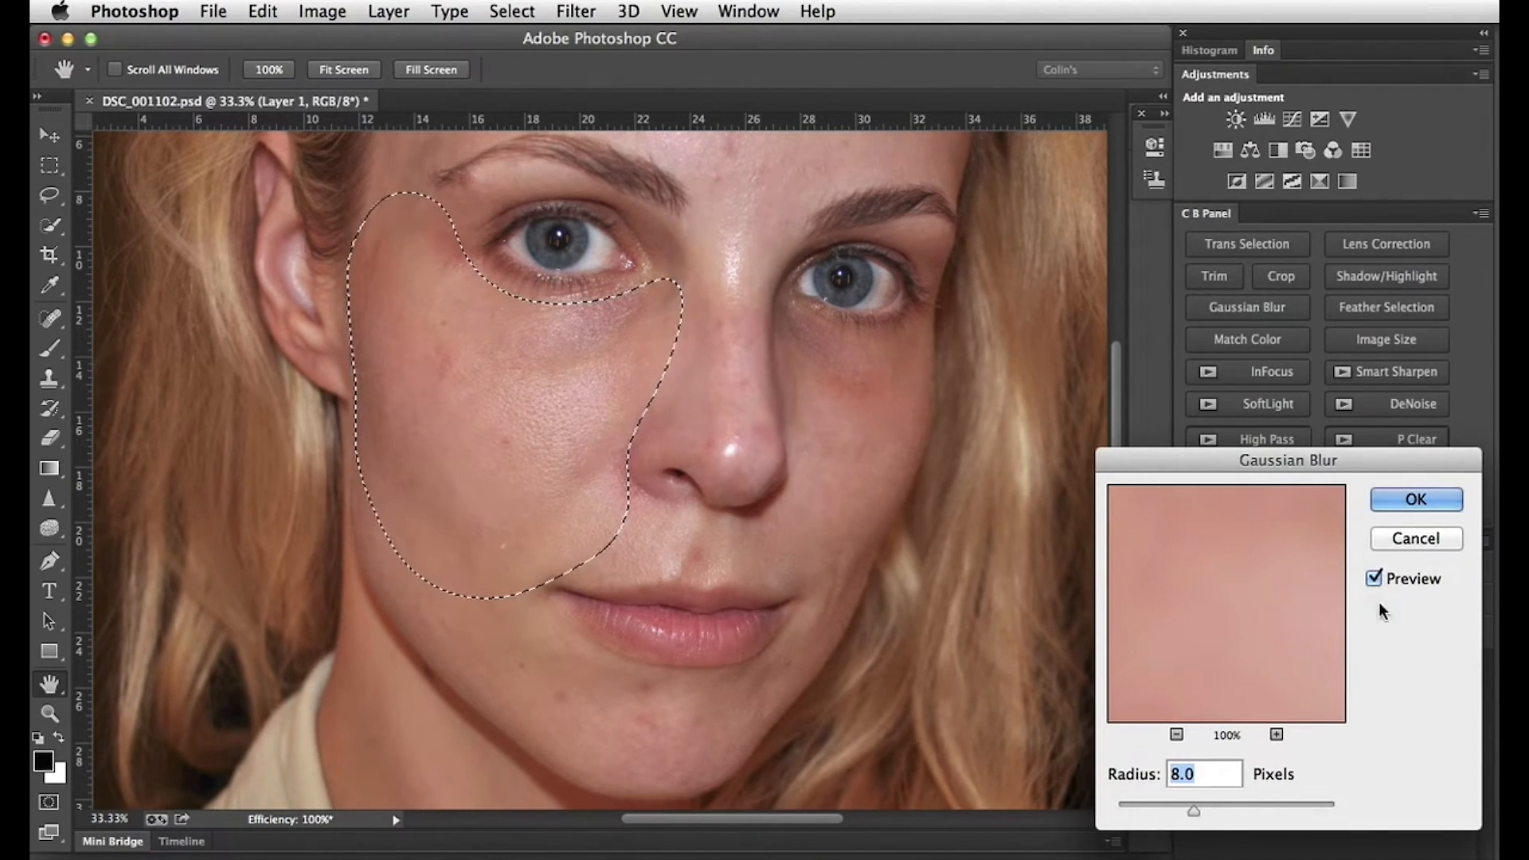
pyautogui.moveTo(1192, 808); pyautogui.dragTo(1222, 802)
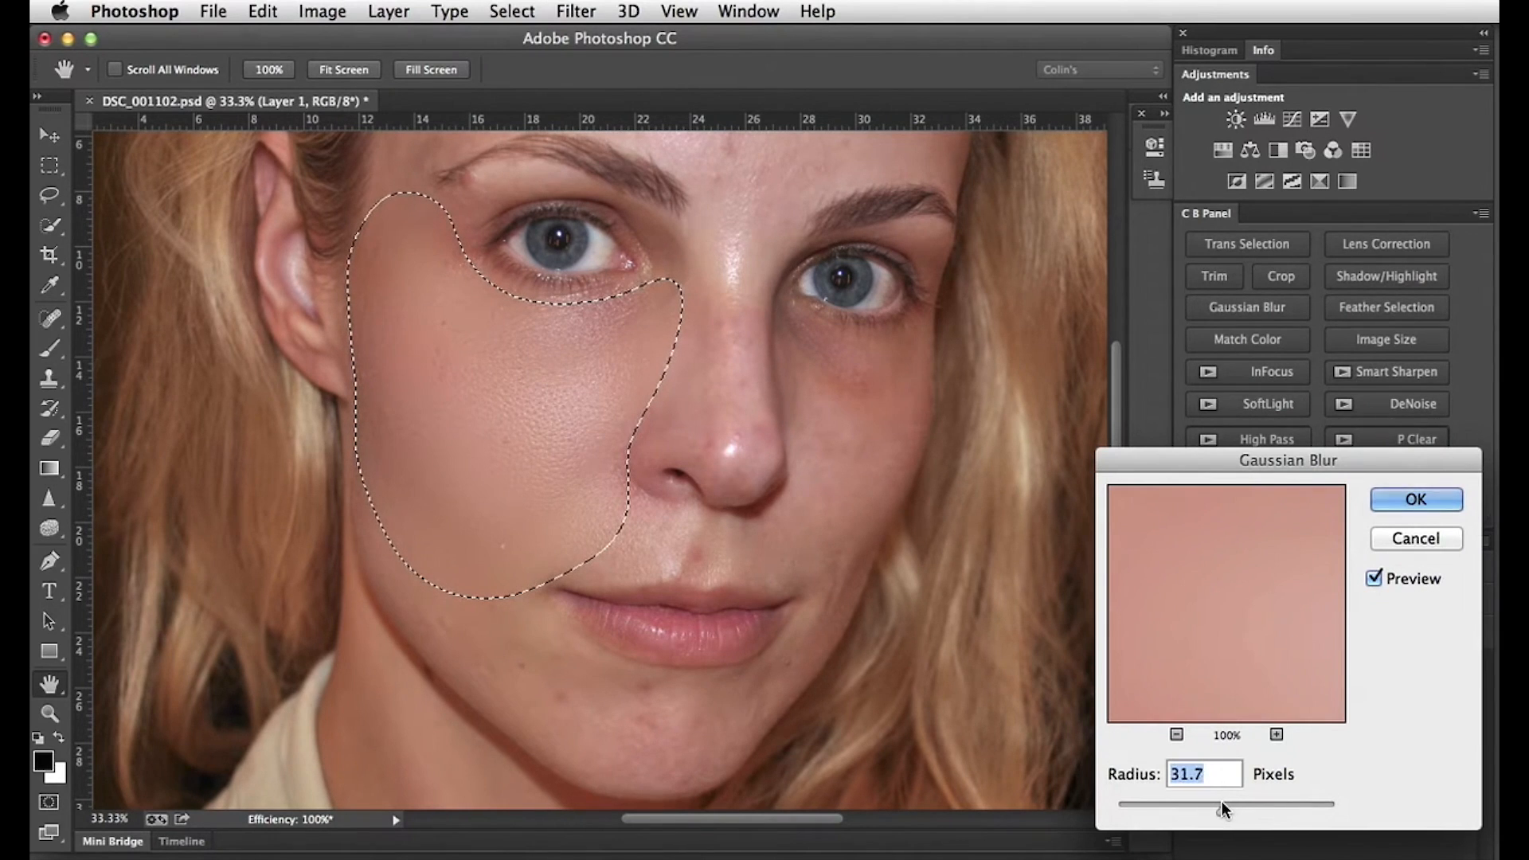
pyautogui.moveTo(1211, 802); pyautogui.dragTo(1212, 803)
pyautogui.click(1374, 579)
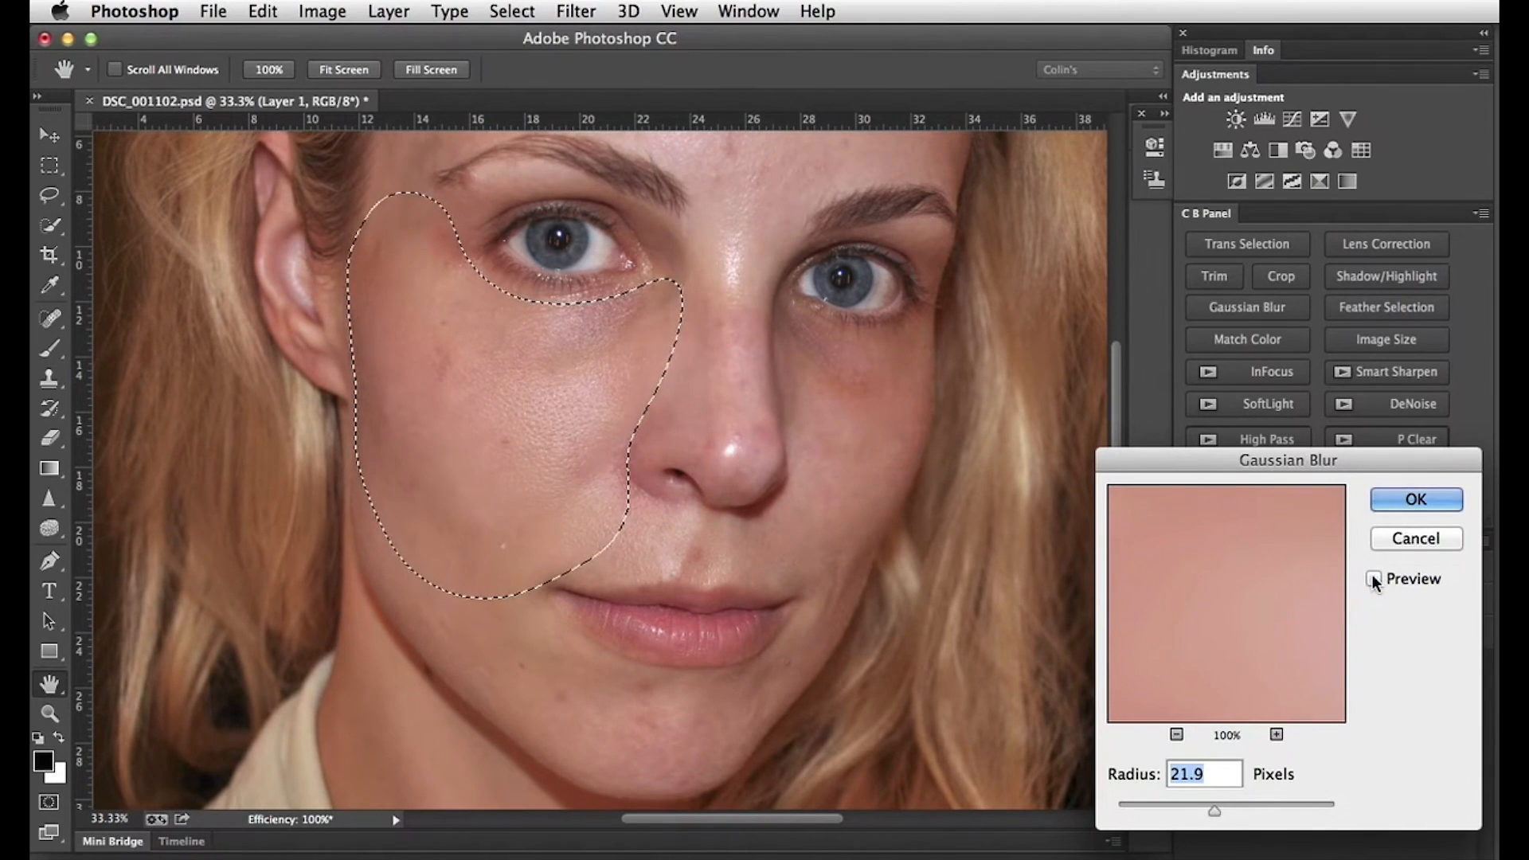
pyautogui.click(1374, 579)
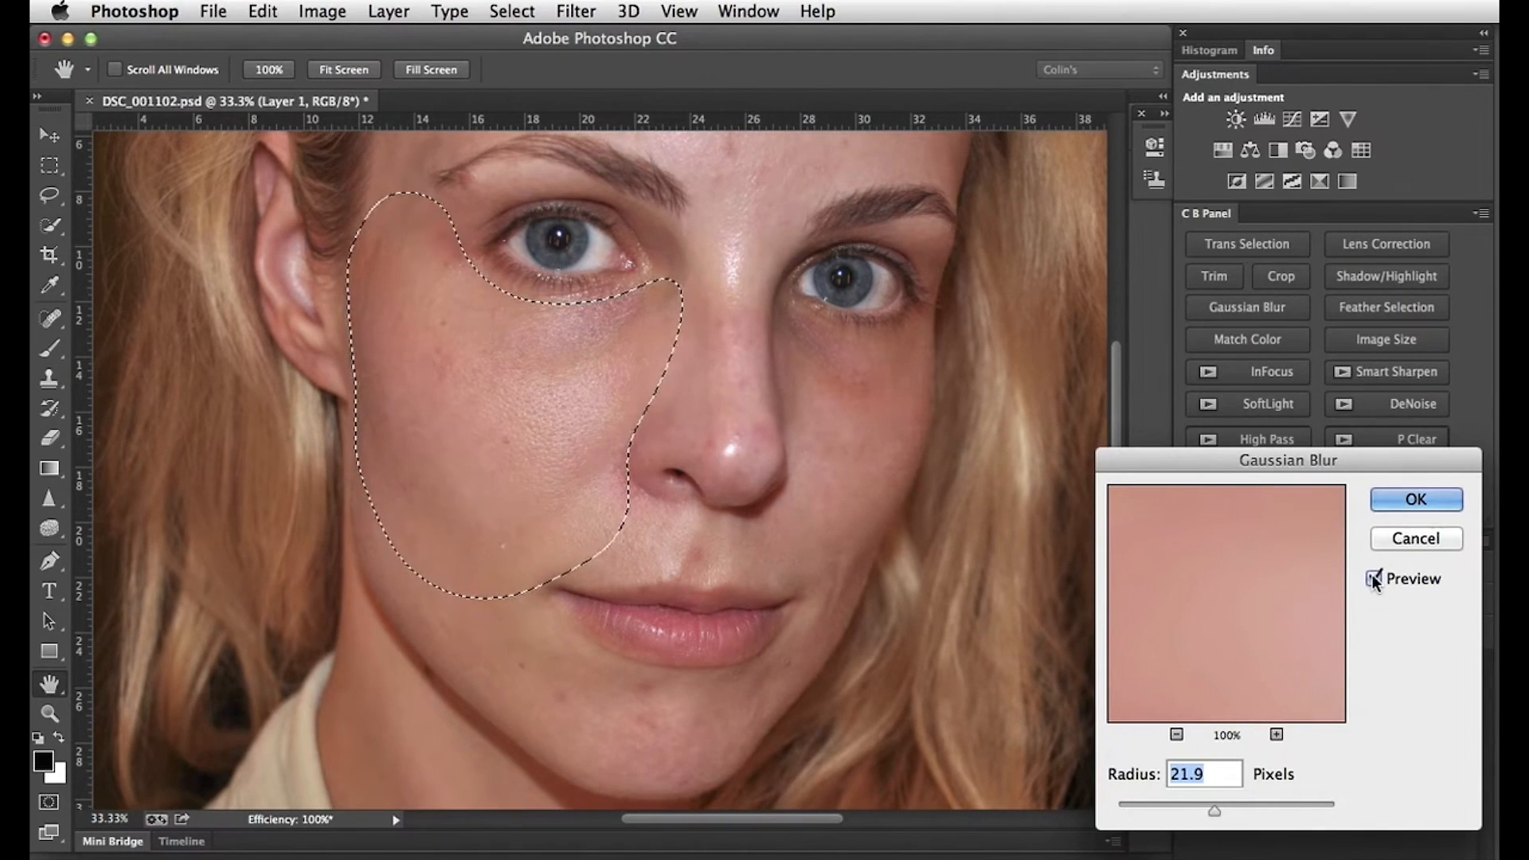
pyautogui.click(1401, 504)
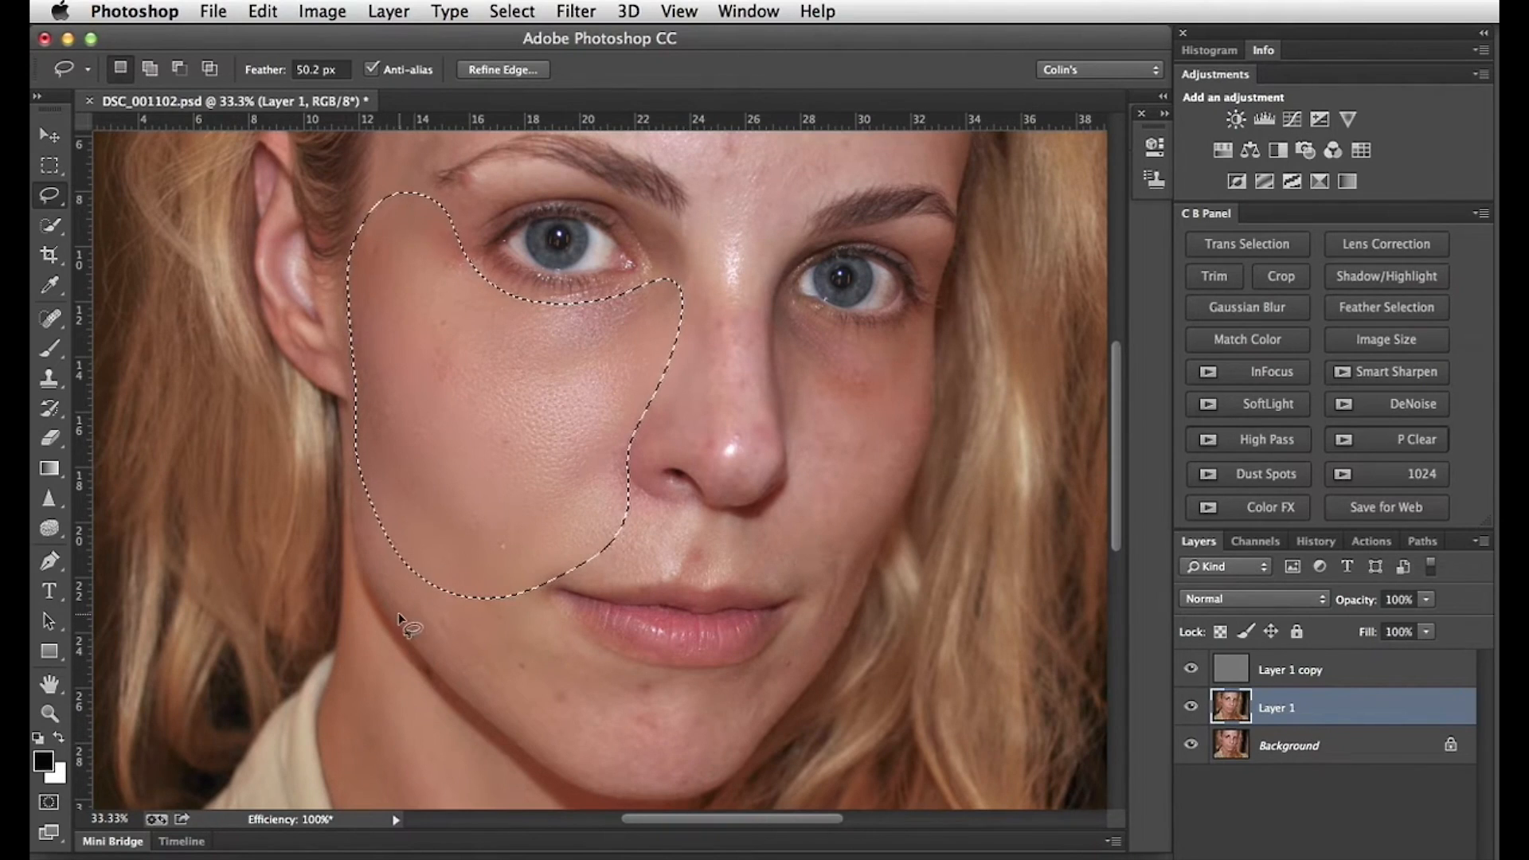
pyautogui.press('super+d')
# Step: Lasso the lower face on Layer 1, following the jawline and chin and passing beneath the lips, with a 50.2 px feather
pyautogui.moveTo(352, 508); pyautogui.dragTo(354, 555)
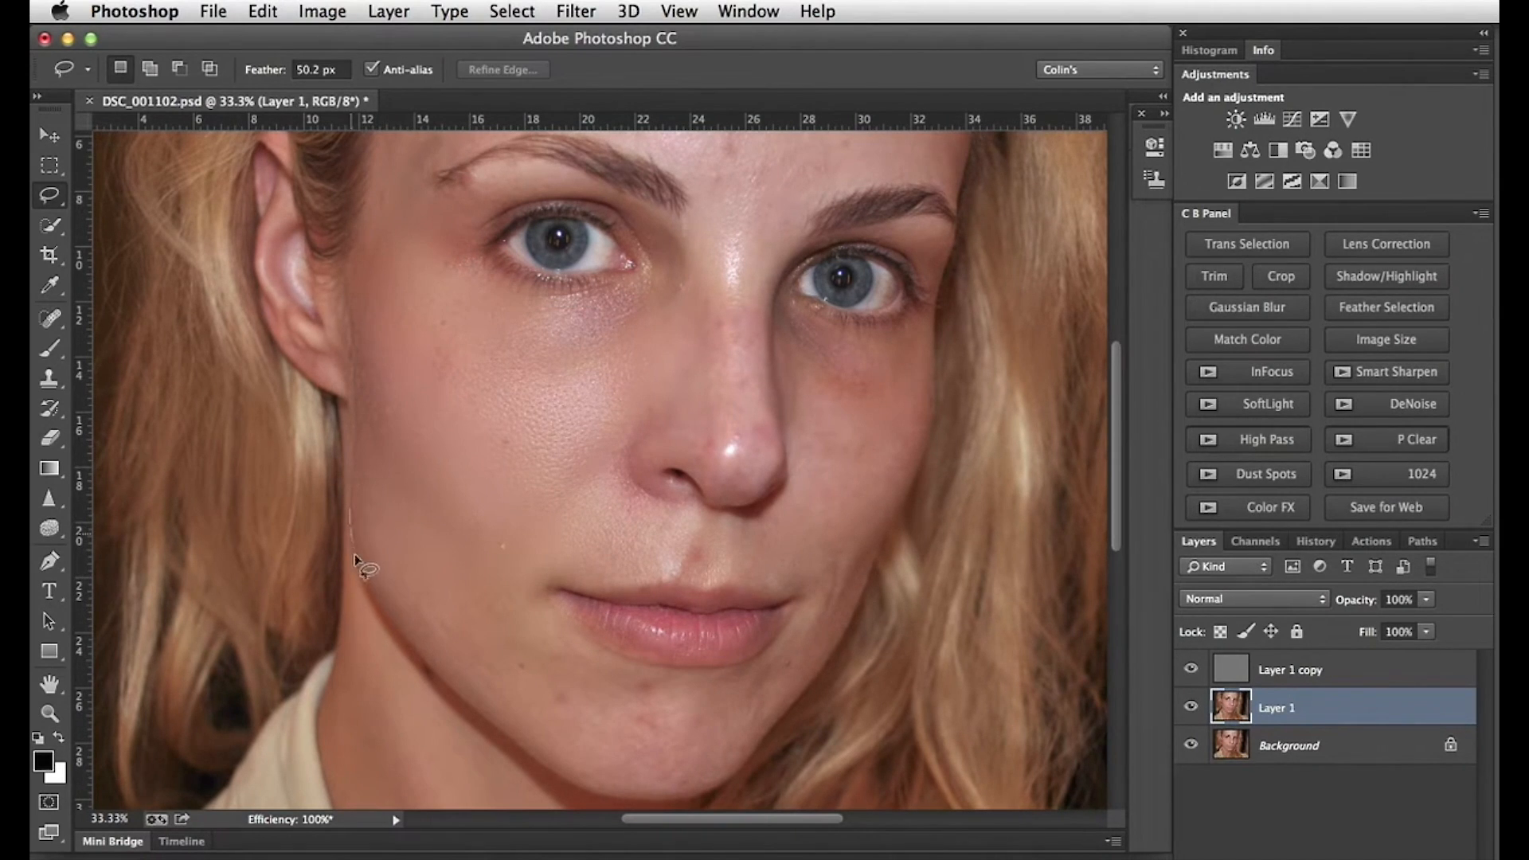
pyautogui.moveTo(401, 658)
pyautogui.mouseDown()
pyautogui.moveTo(491, 749)
pyautogui.moveTo(546, 777)
pyautogui.moveTo(682, 784)
pyautogui.mouseUp()
pyautogui.moveTo(757, 731)
pyautogui.mouseDown()
pyautogui.moveTo(823, 686)
pyautogui.moveTo(852, 616)
pyautogui.mouseUp()
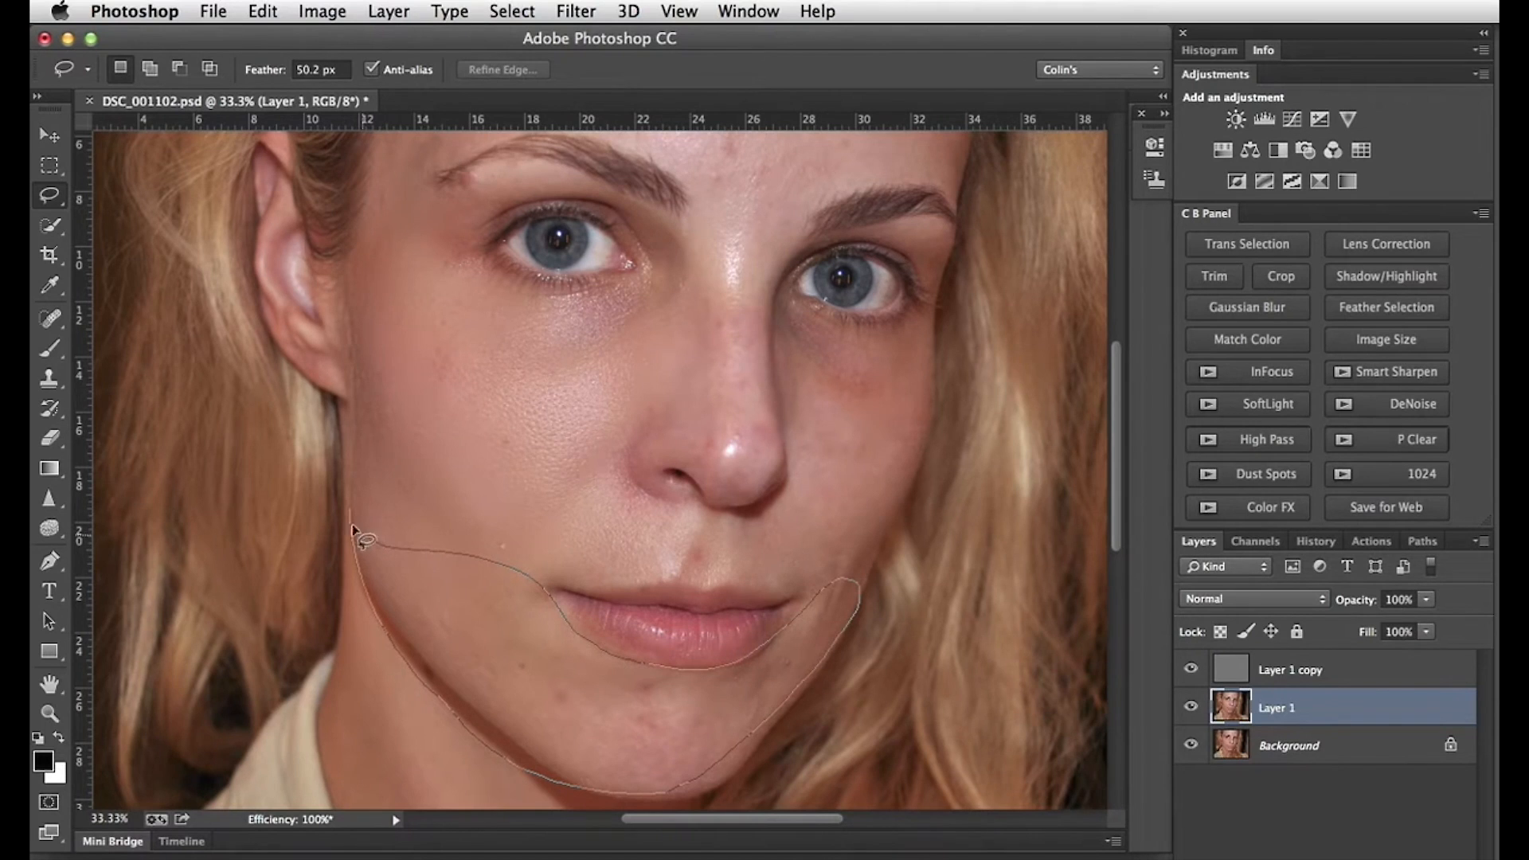
pyautogui.moveTo(355, 529); pyautogui.dragTo(356, 535)
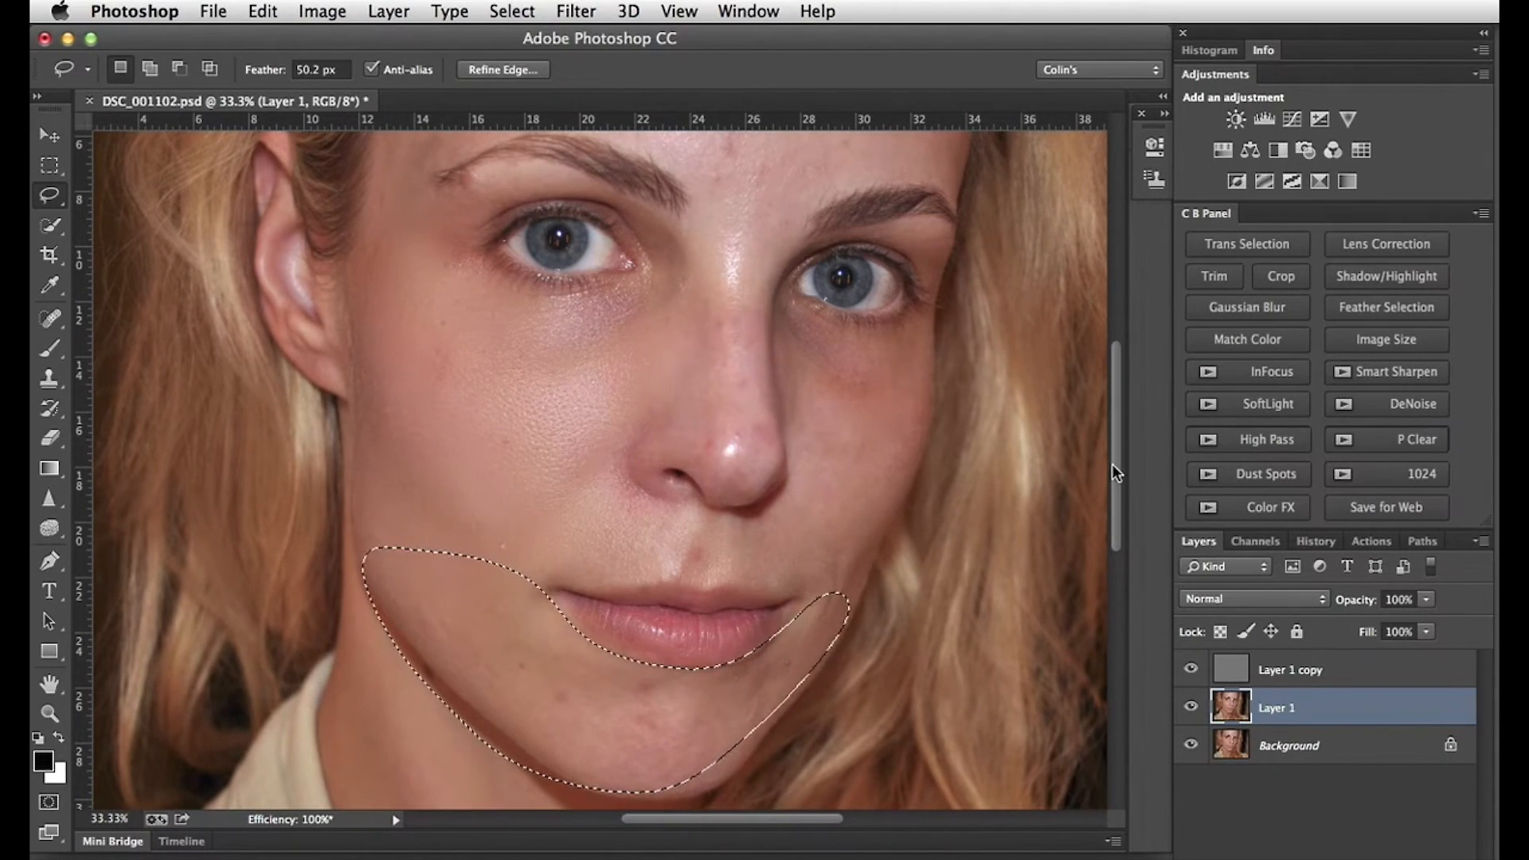
# Step: Blur the selected lower face on Layer 1 with a 21.9-pixel Gaussian Blur, compare the preview, and deselect
pyautogui.click(1241, 302)
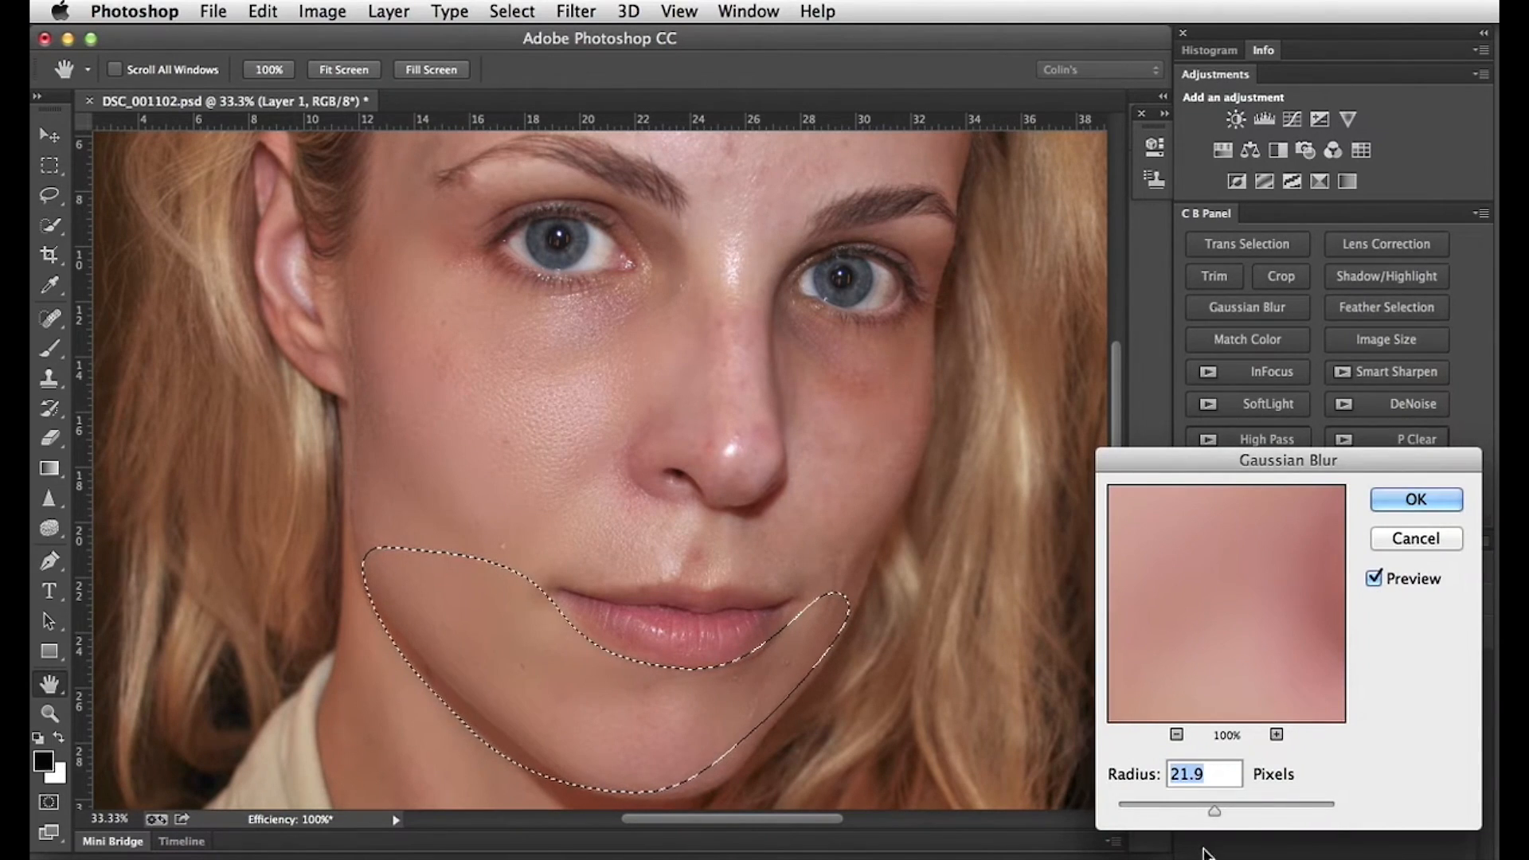
pyautogui.click(1375, 582)
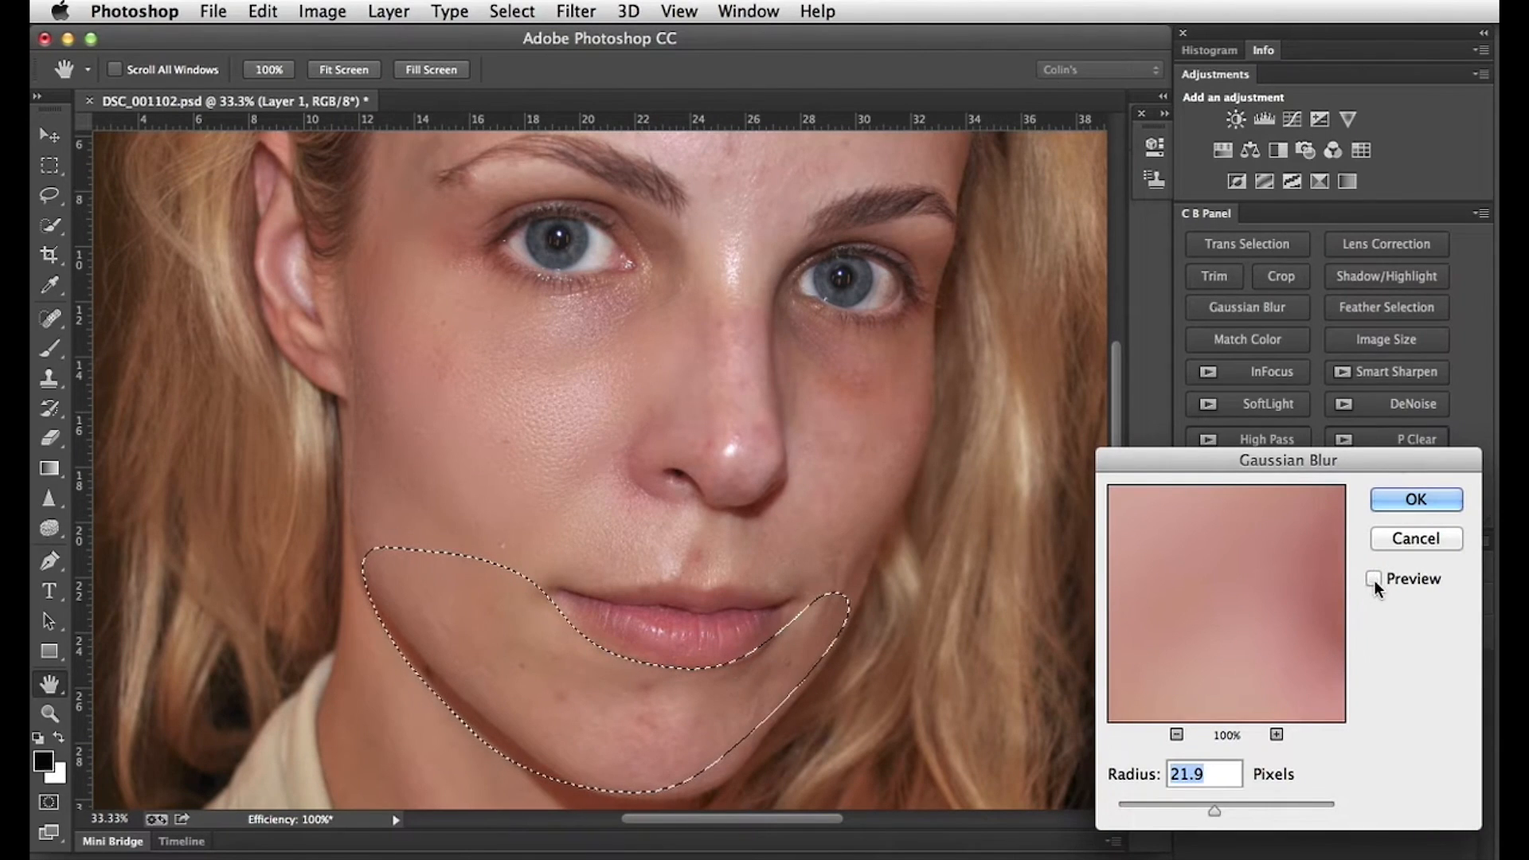
pyautogui.click(1374, 581)
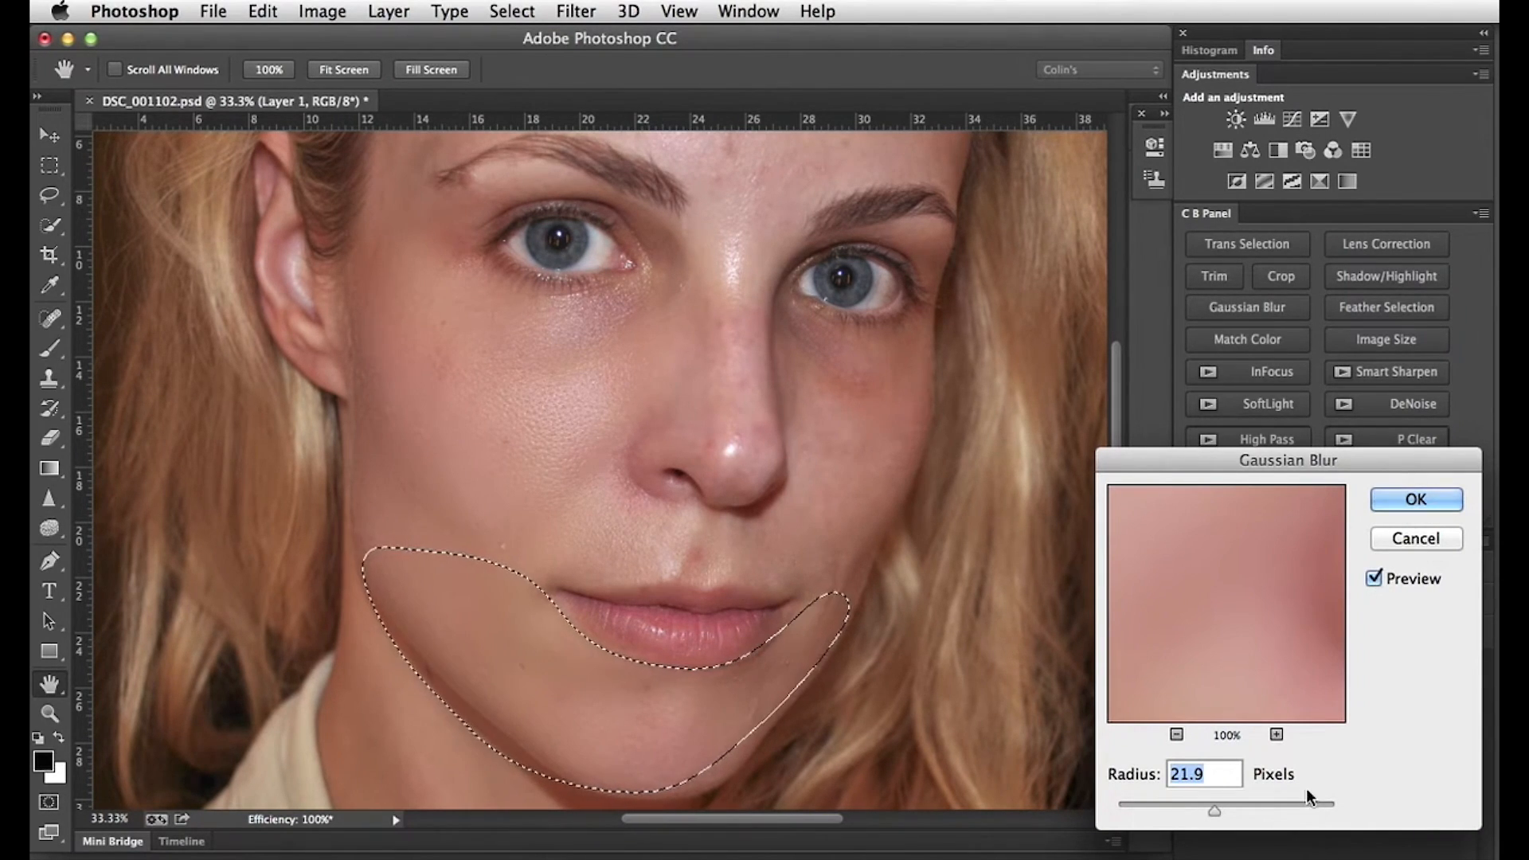
pyautogui.click(1387, 501)
pyautogui.press('super+d')
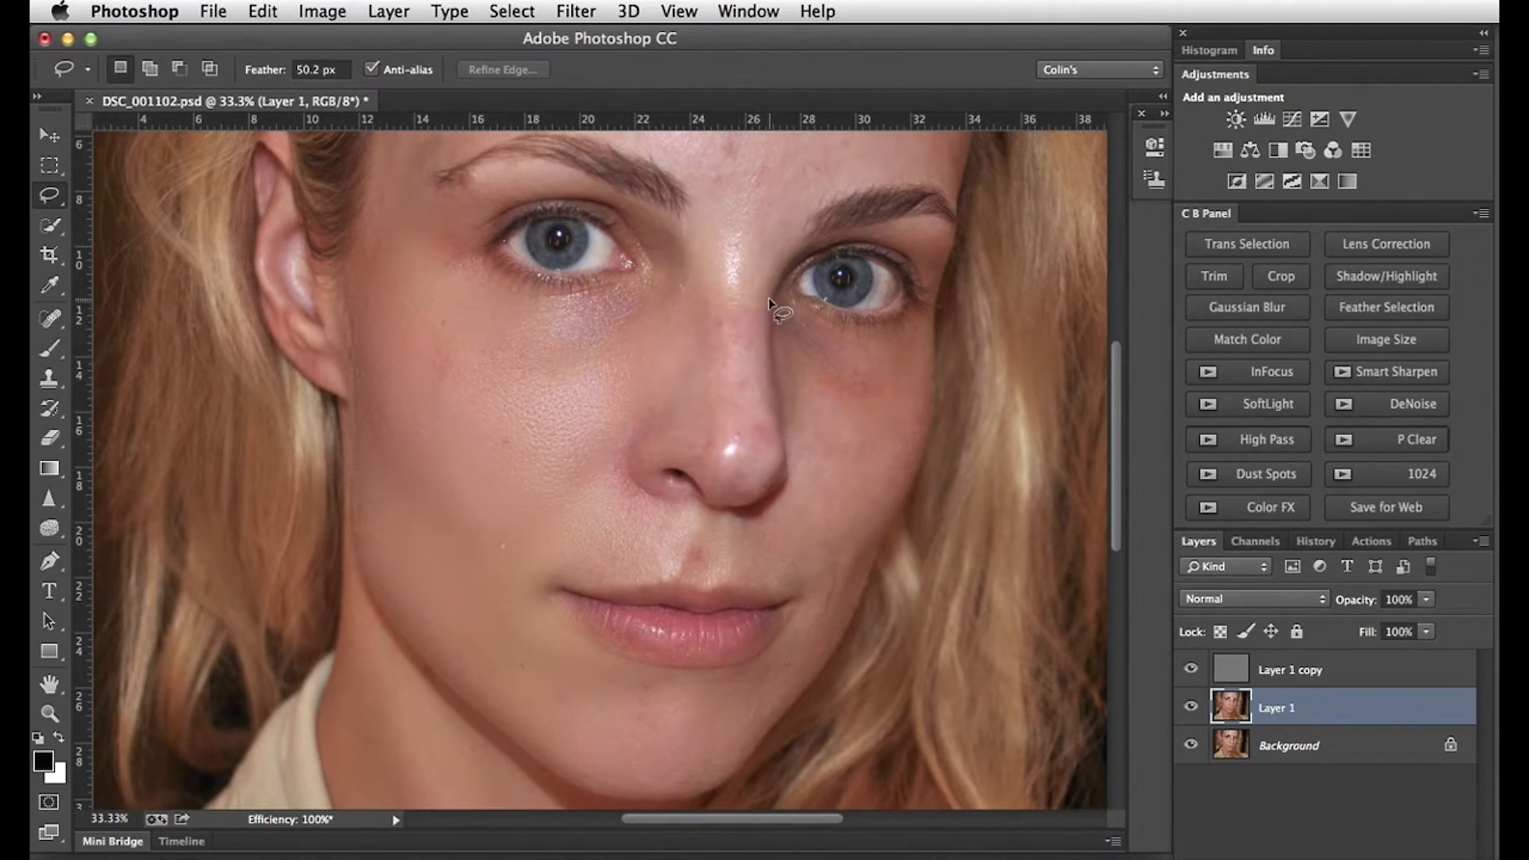
# Step: Lasso the cheek farther from the visible ear on Layer 1, apply a 21.9-pixel Gaussian Blur, and deselect
pyautogui.moveTo(772, 352); pyautogui.dragTo(782, 434)
pyautogui.moveTo(806, 555)
pyautogui.mouseDown()
pyautogui.moveTo(805, 614)
pyautogui.moveTo(835, 624)
pyautogui.moveTo(861, 605)
pyautogui.moveTo(933, 325)
pyautogui.moveTo(879, 333)
pyautogui.mouseUp()
pyautogui.moveTo(766, 306); pyautogui.dragTo(771, 310)
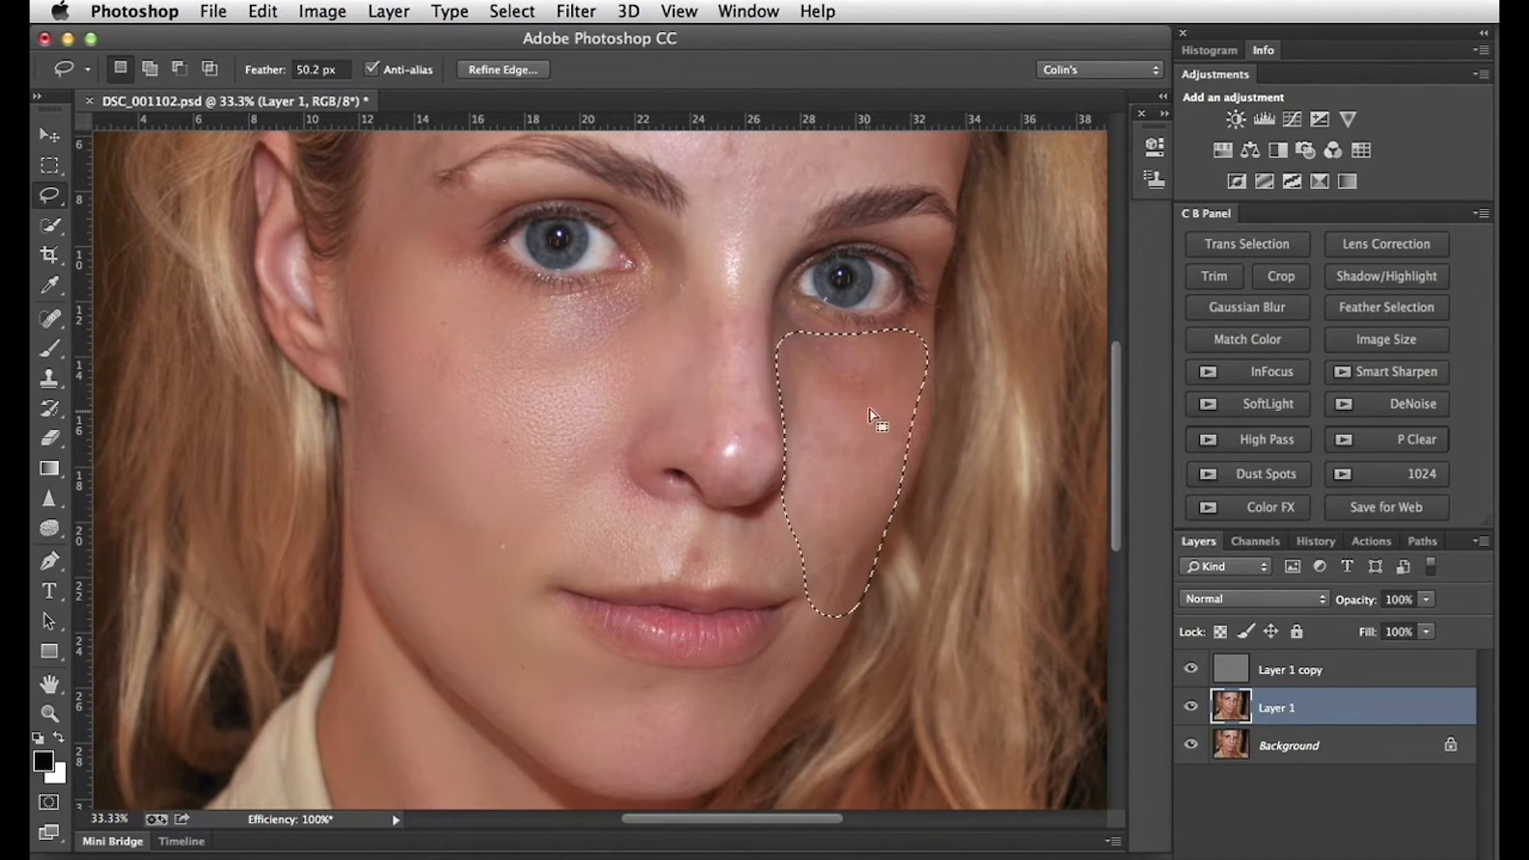
pyautogui.click(1223, 304)
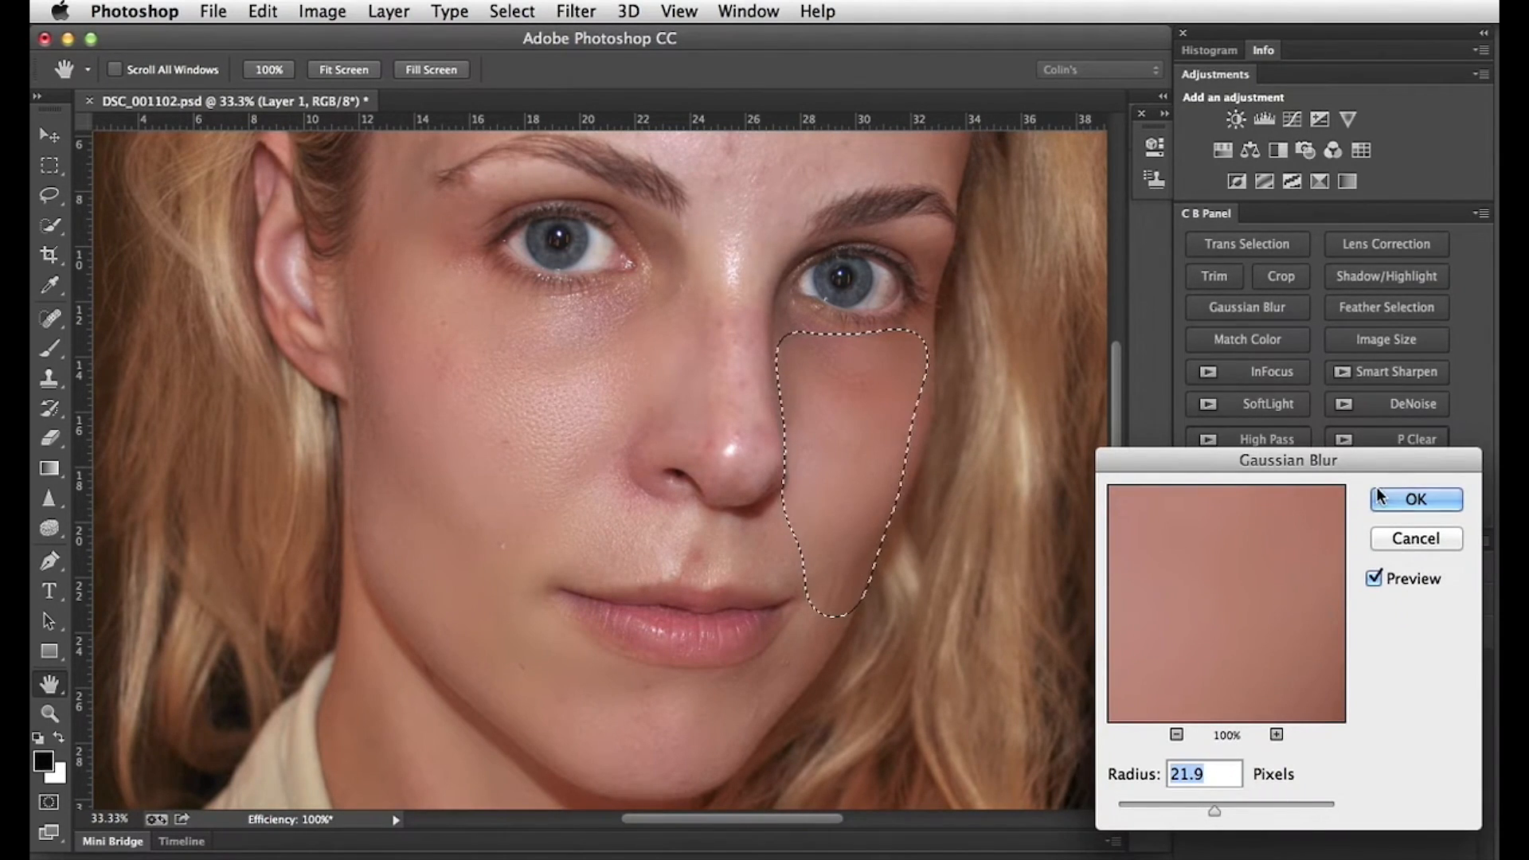
pyautogui.click(1414, 500)
pyautogui.hotkey('ctrl', 'd')
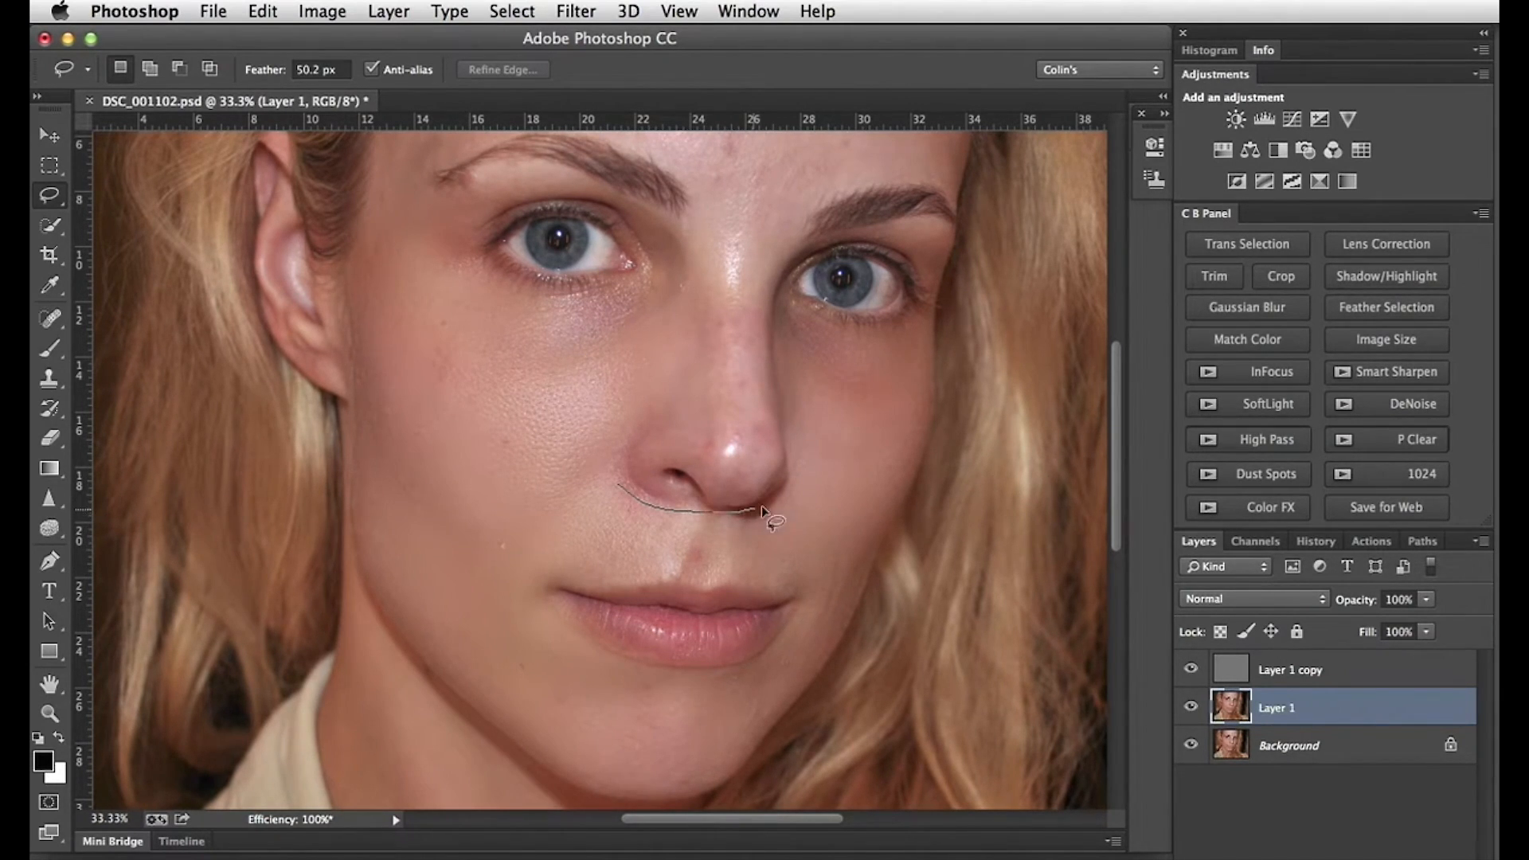
# Step: Lasso the skin between the nose and upper lip on Layer 1, apply a 4.7-pixel Gaussian Blur, and deselect
pyautogui.moveTo(724, 580); pyautogui.dragTo(537, 582)
pyautogui.moveTo(628, 499); pyautogui.dragTo(626, 498)
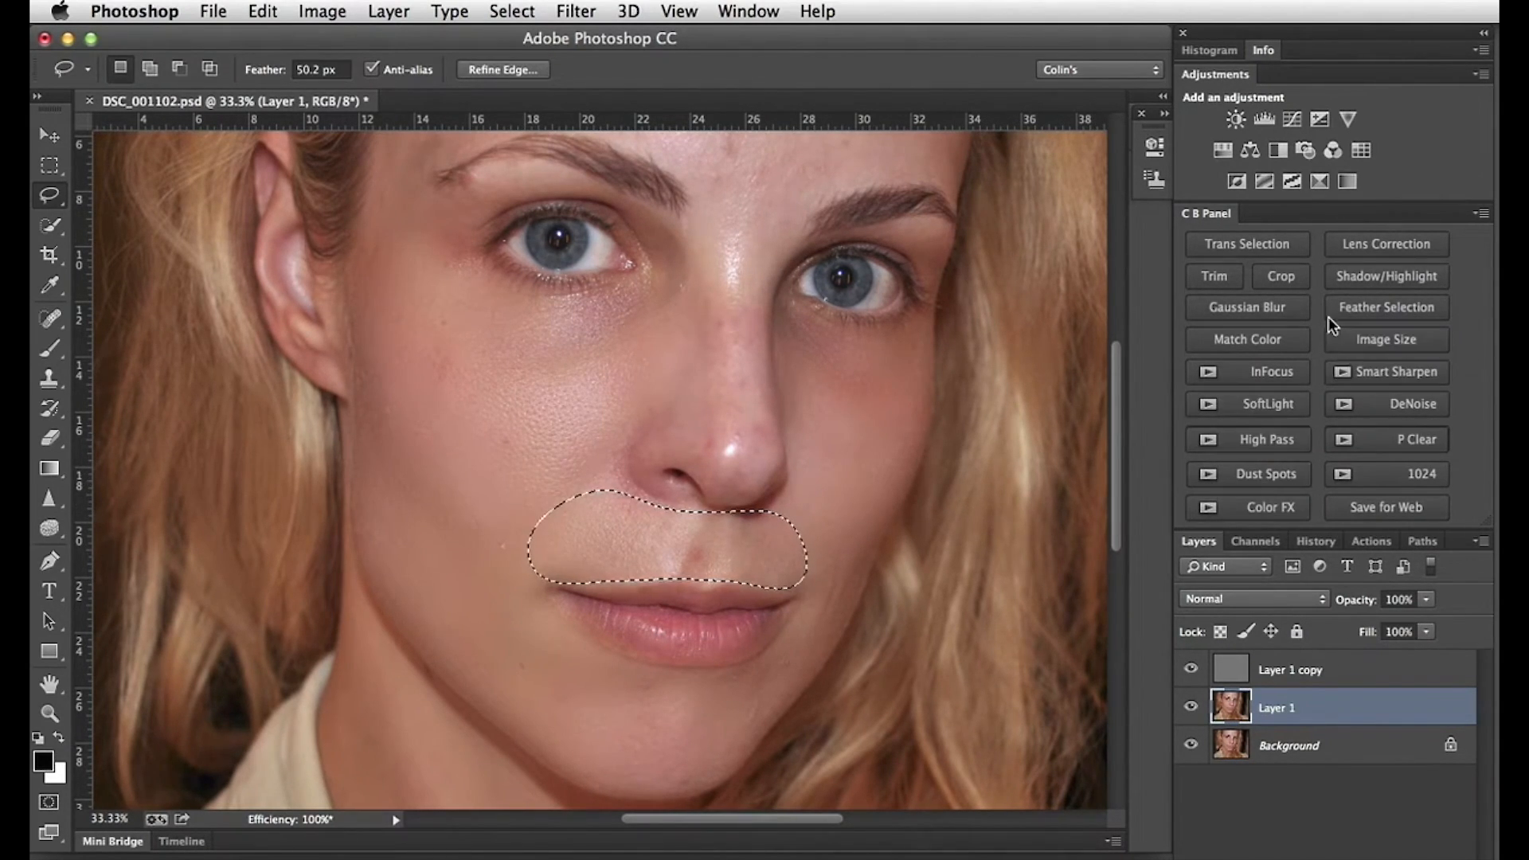
pyautogui.click(1244, 315)
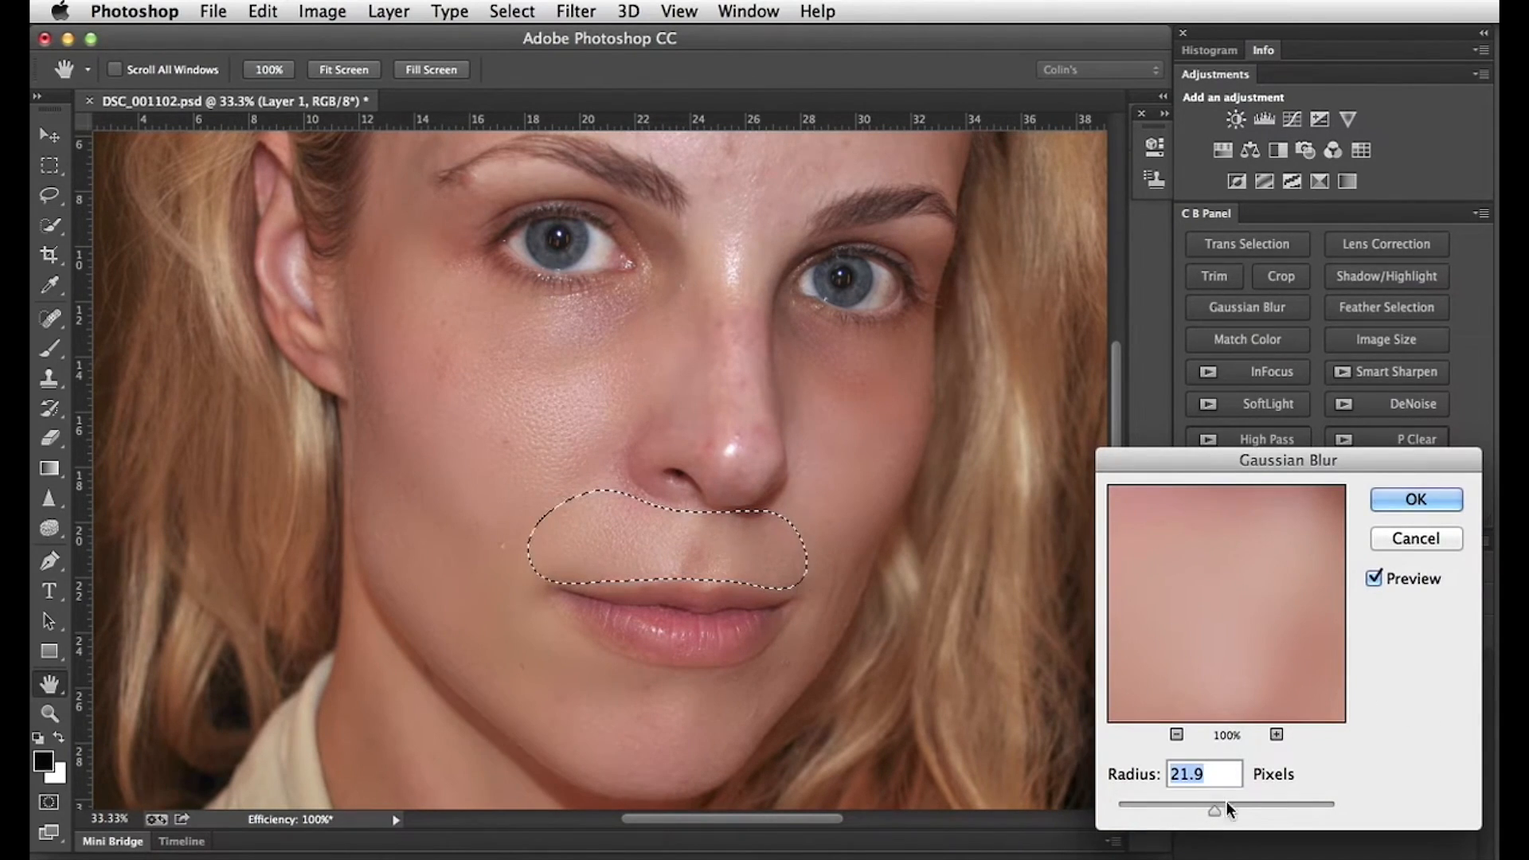
pyautogui.moveTo(1214, 809); pyautogui.dragTo(1172, 806)
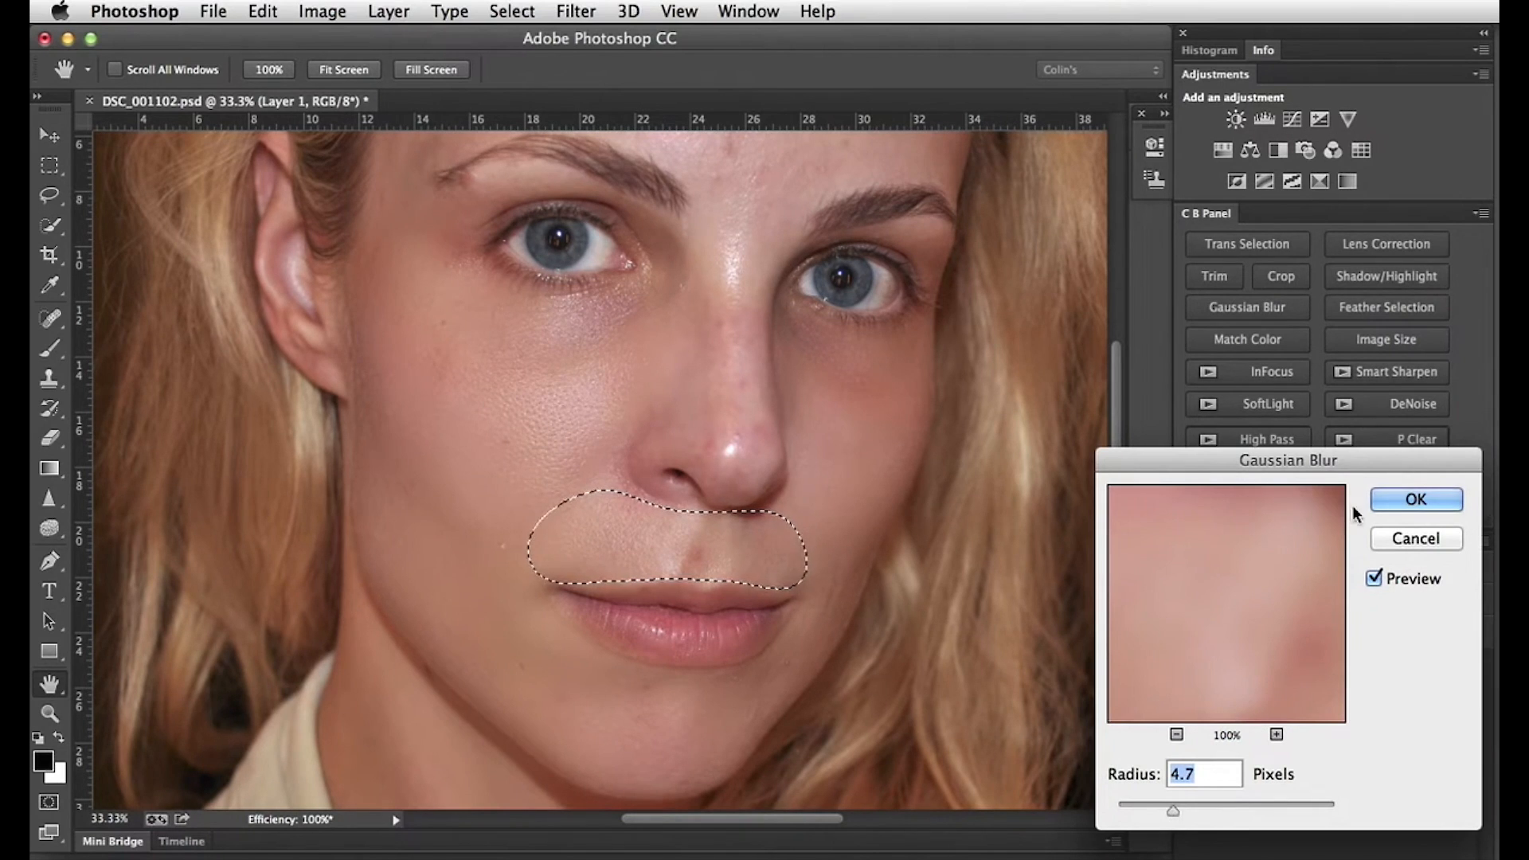
pyautogui.click(1379, 501)
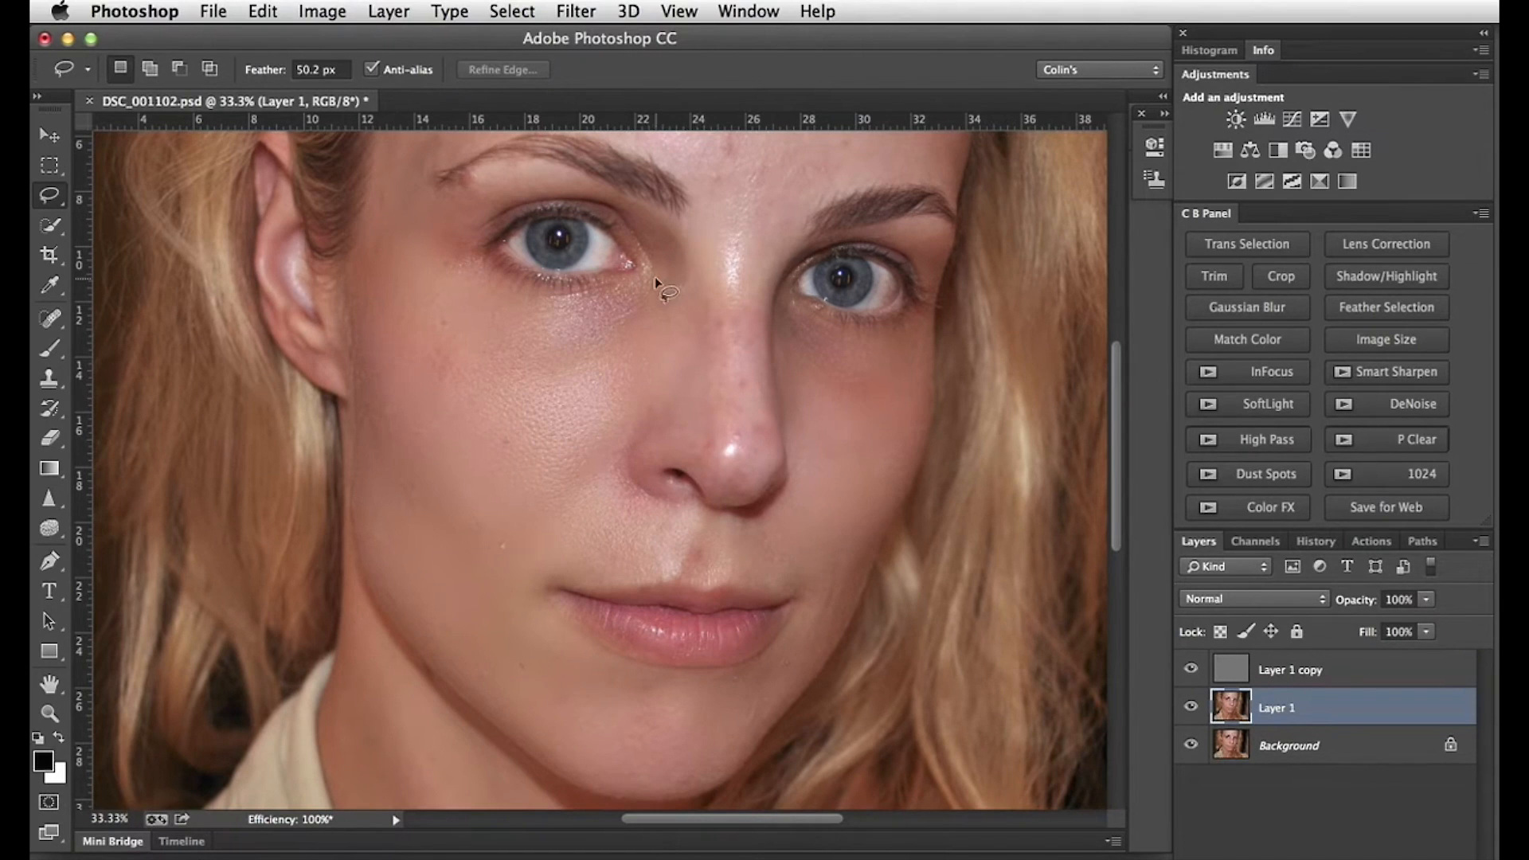
# Step: Lasso the whole nose on Layer 1, blur it with an 8.5-pixel Gaussian Blur while comparing the preview, and deselect
pyautogui.moveTo(637, 393)
pyautogui.mouseDown()
pyautogui.moveTo(609, 451)
pyautogui.moveTo(614, 492)
pyautogui.moveTo(763, 517)
pyautogui.moveTo(805, 477)
pyautogui.mouseUp()
pyautogui.moveTo(739, 236); pyautogui.dragTo(661, 285)
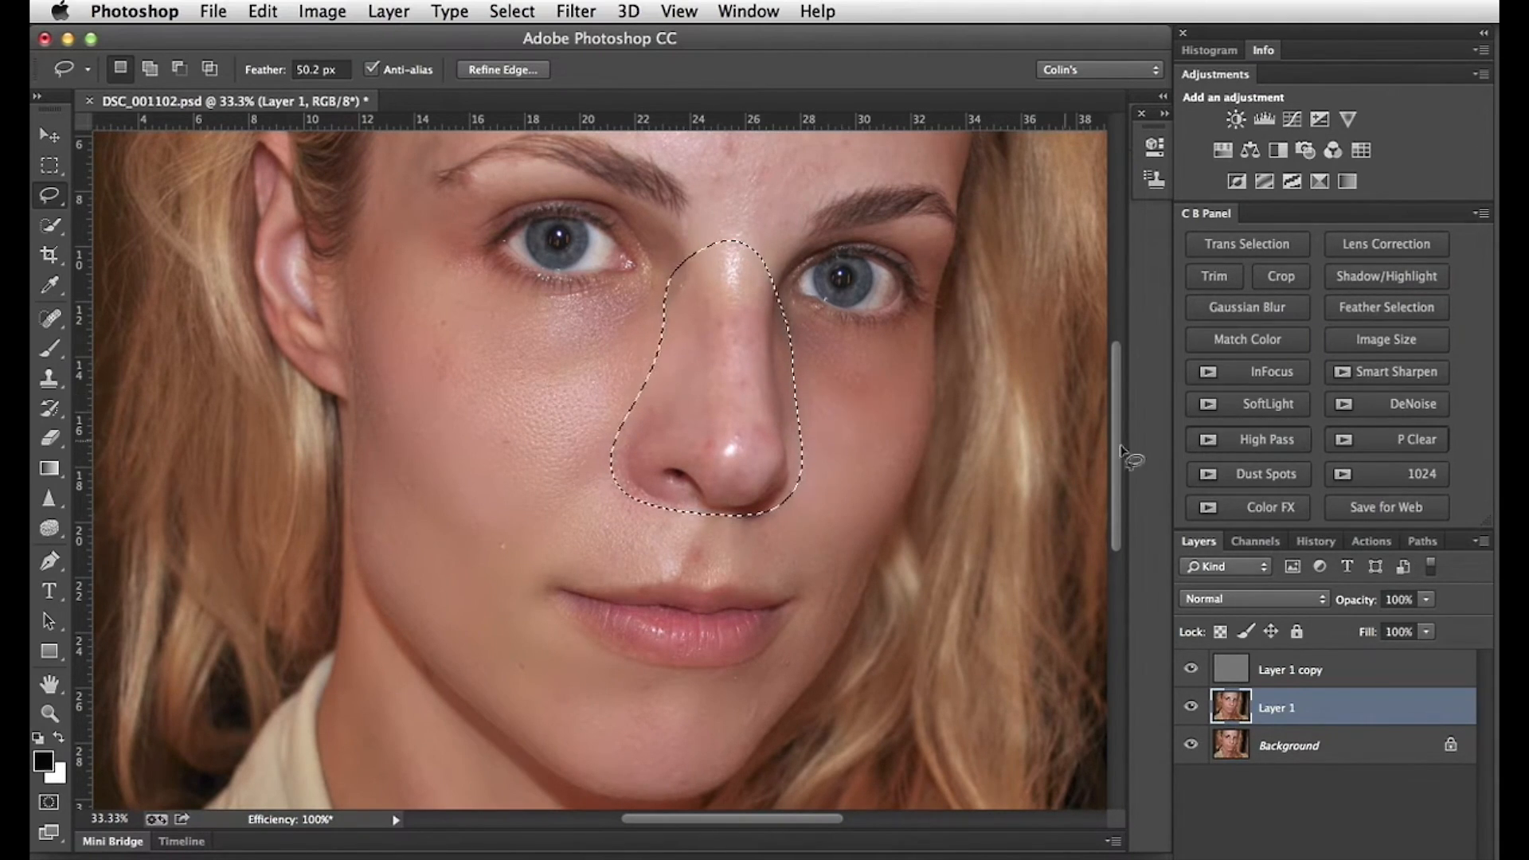
pyautogui.click(1268, 306)
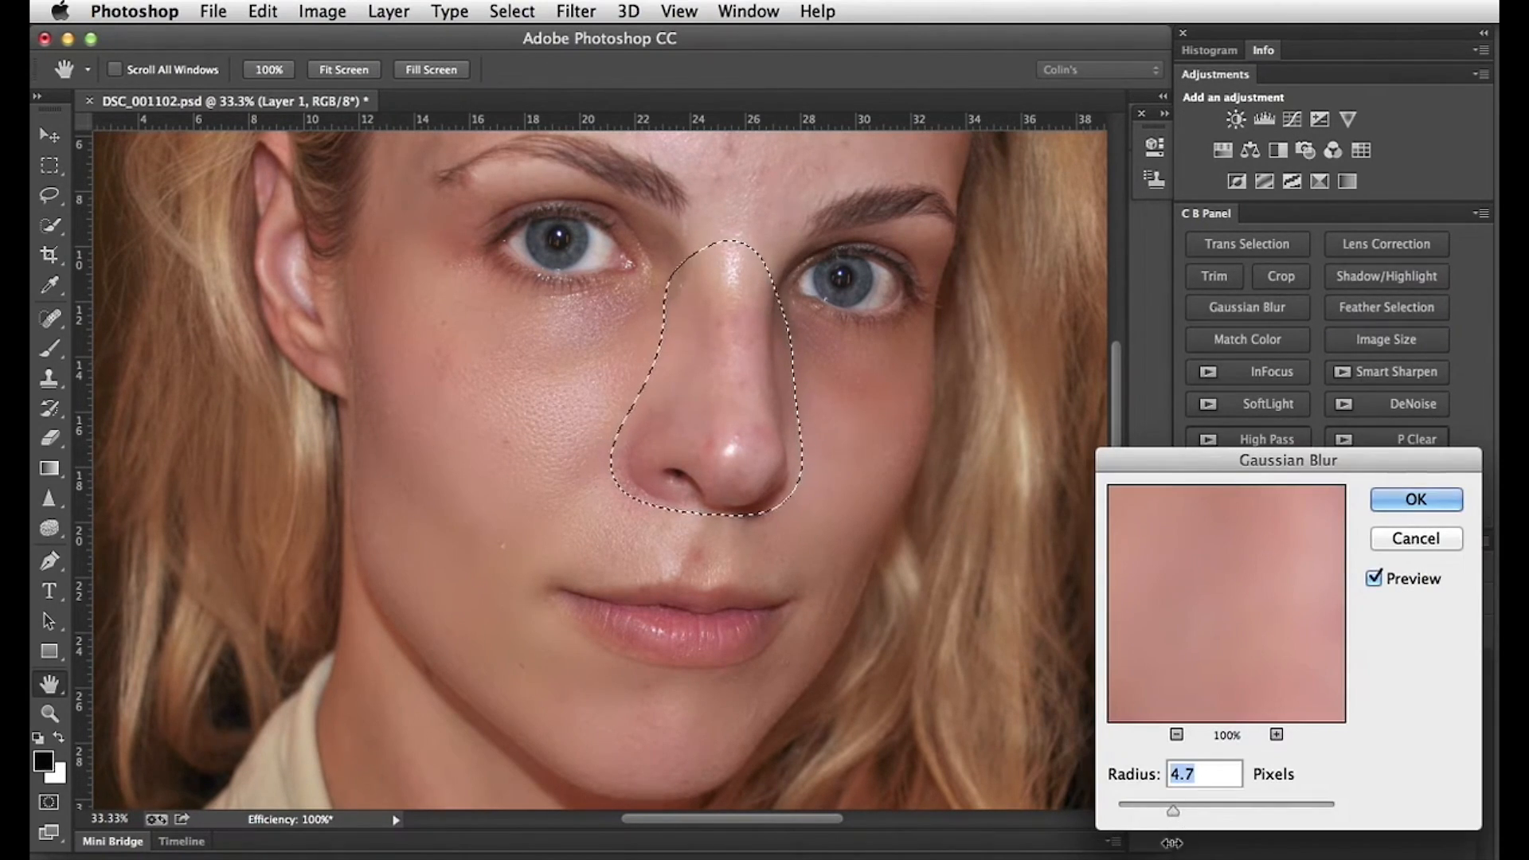
pyautogui.moveTo(1172, 809); pyautogui.dragTo(1183, 804)
pyautogui.click(1372, 576)
pyautogui.click(1371, 575)
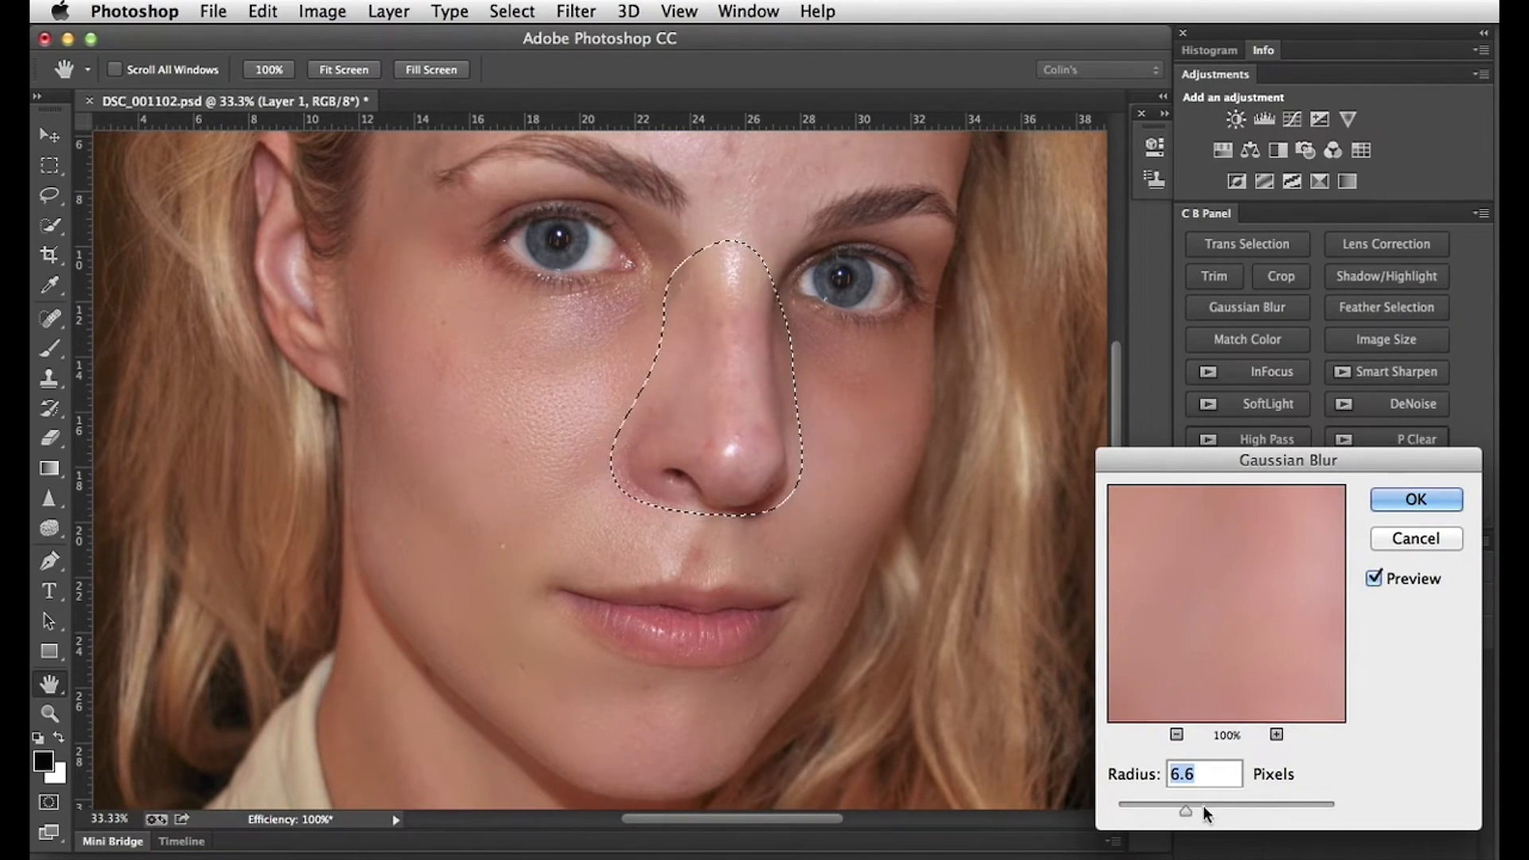
pyautogui.moveTo(1186, 809); pyautogui.dragTo(1195, 806)
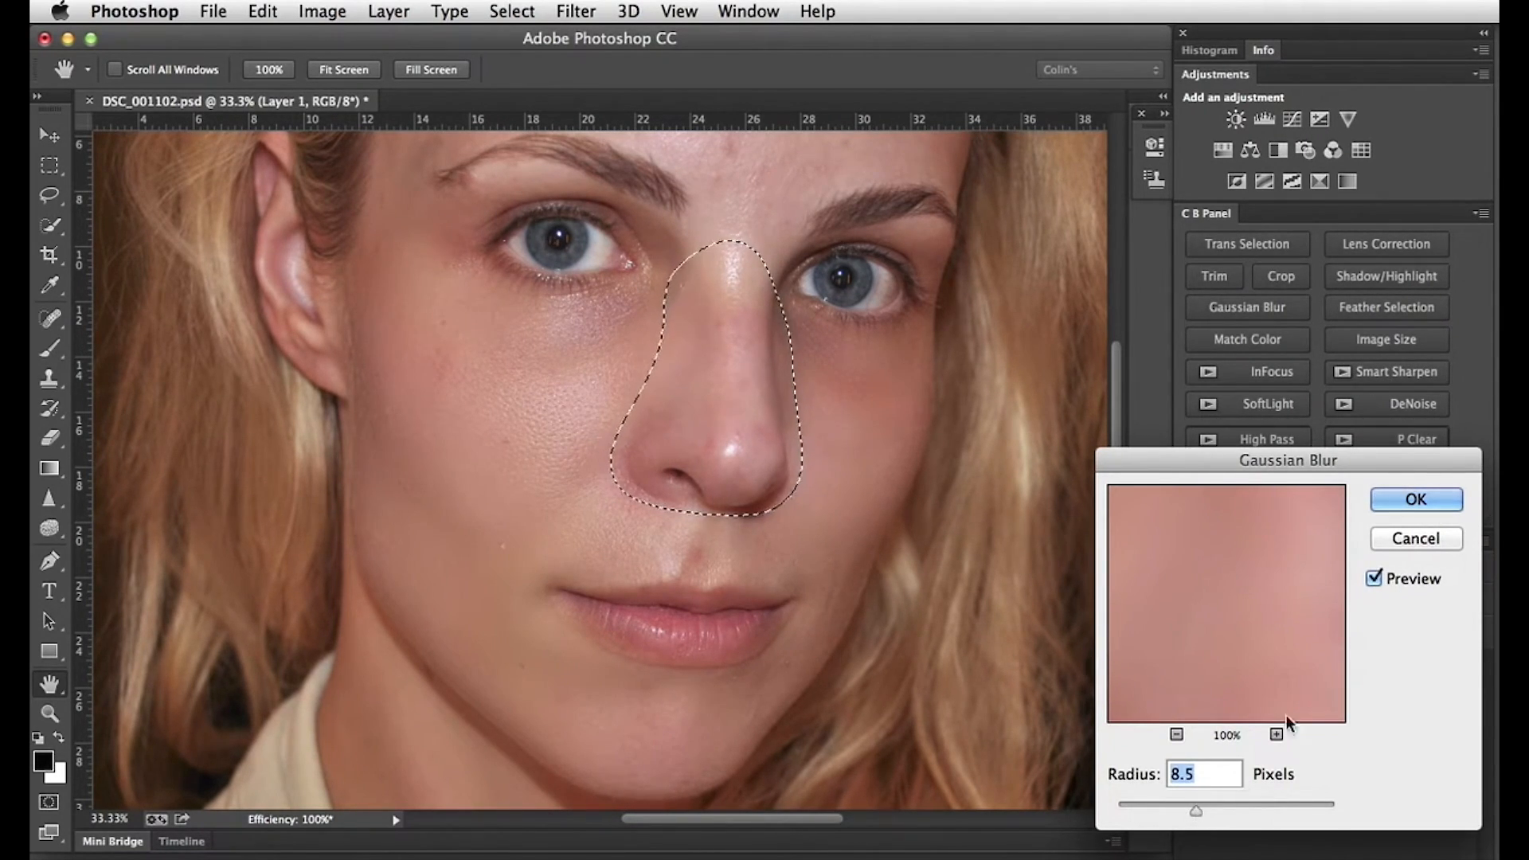
pyautogui.click(1394, 498)
pyautogui.click(1009, 470)
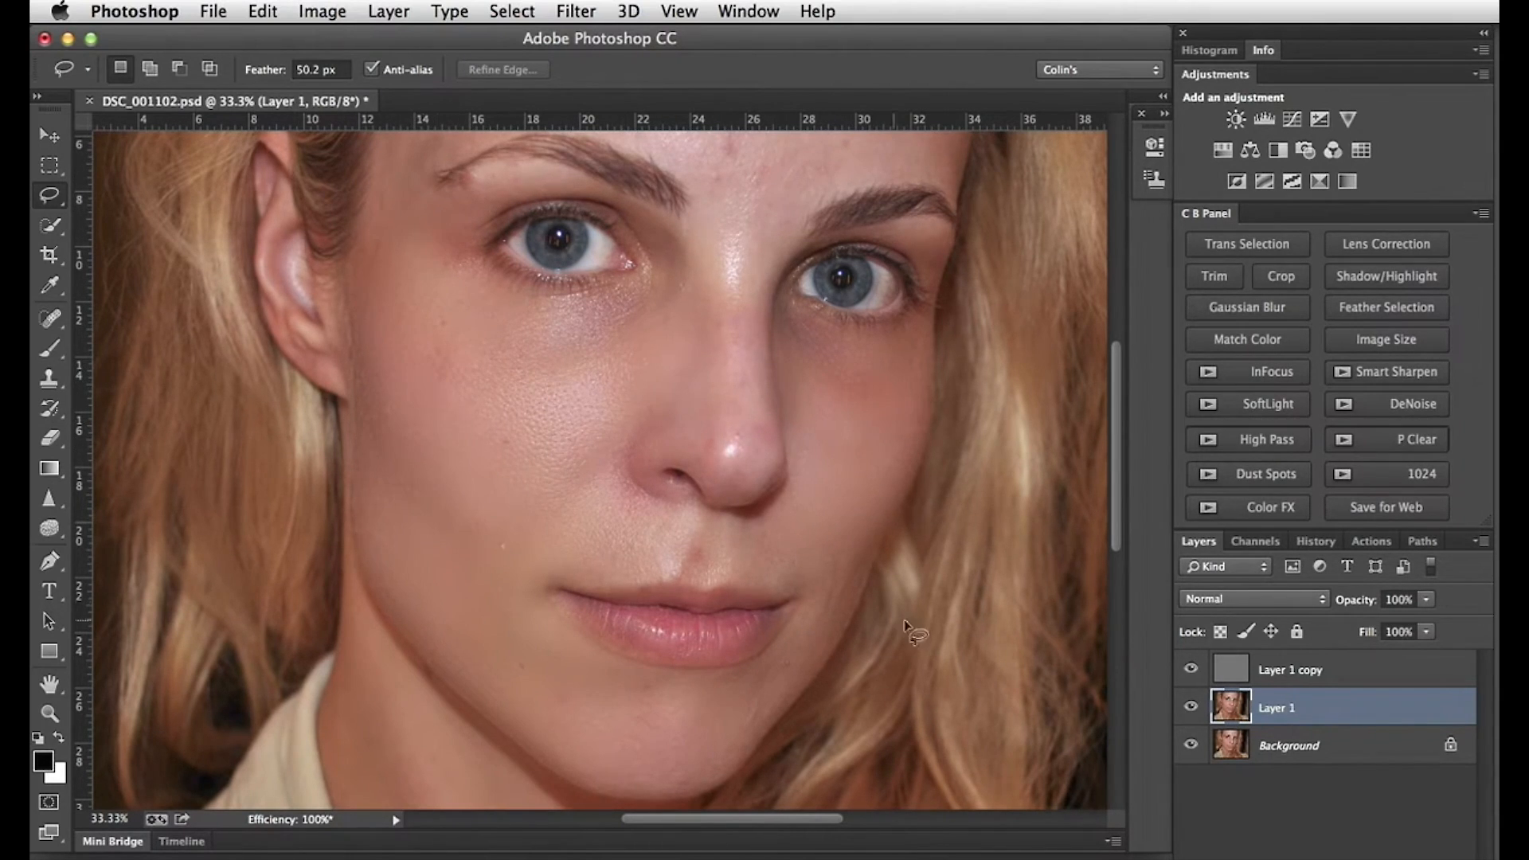
# Step: Try Layer 1 at 63% opacity to compare the smoothing, and restore it to 100%
pyautogui.click(1380, 670)
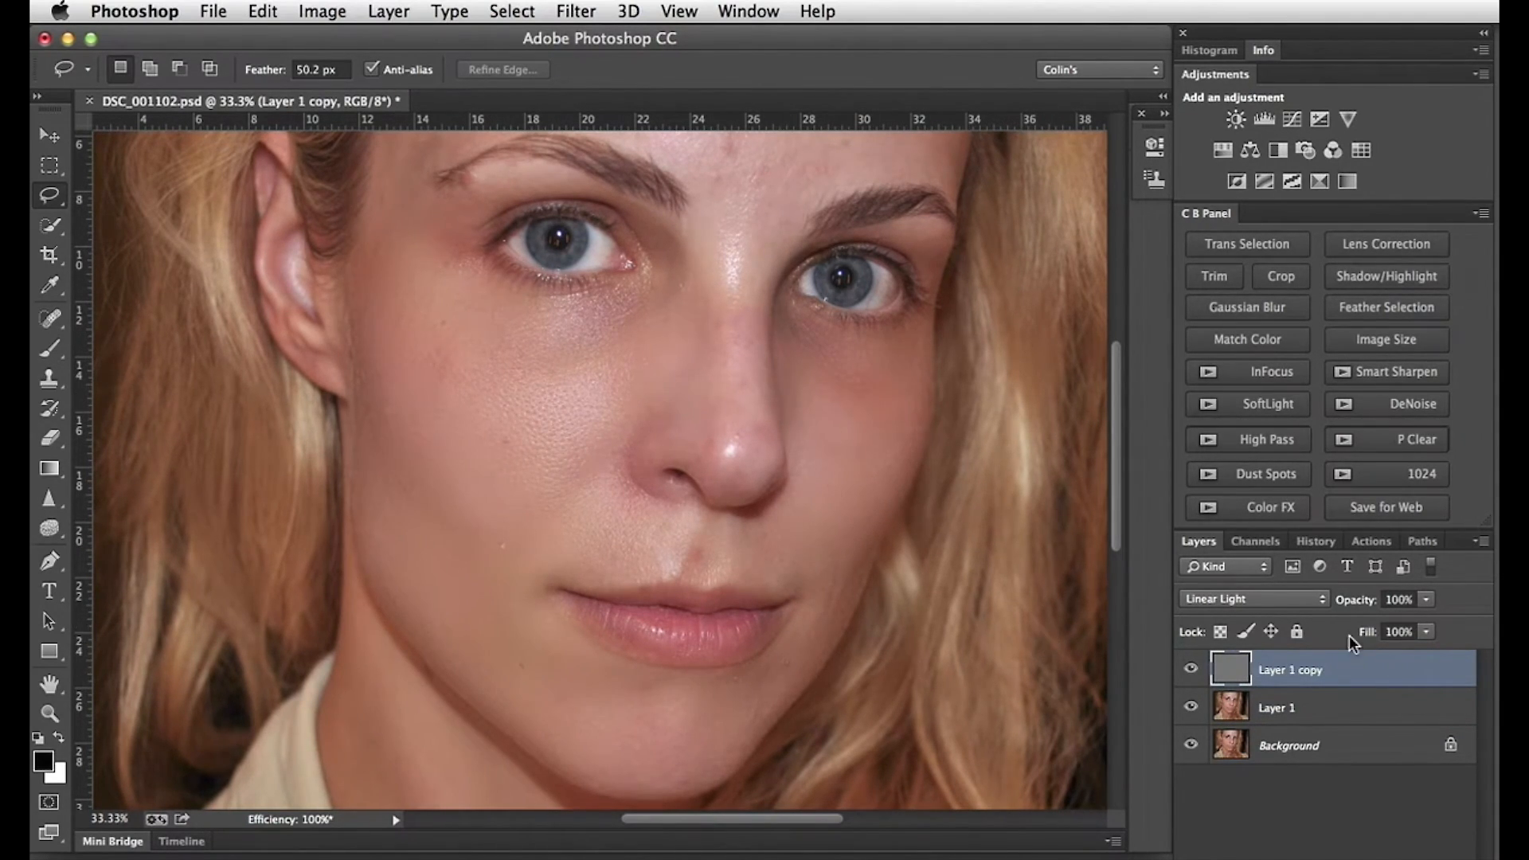
pyautogui.click(1369, 711)
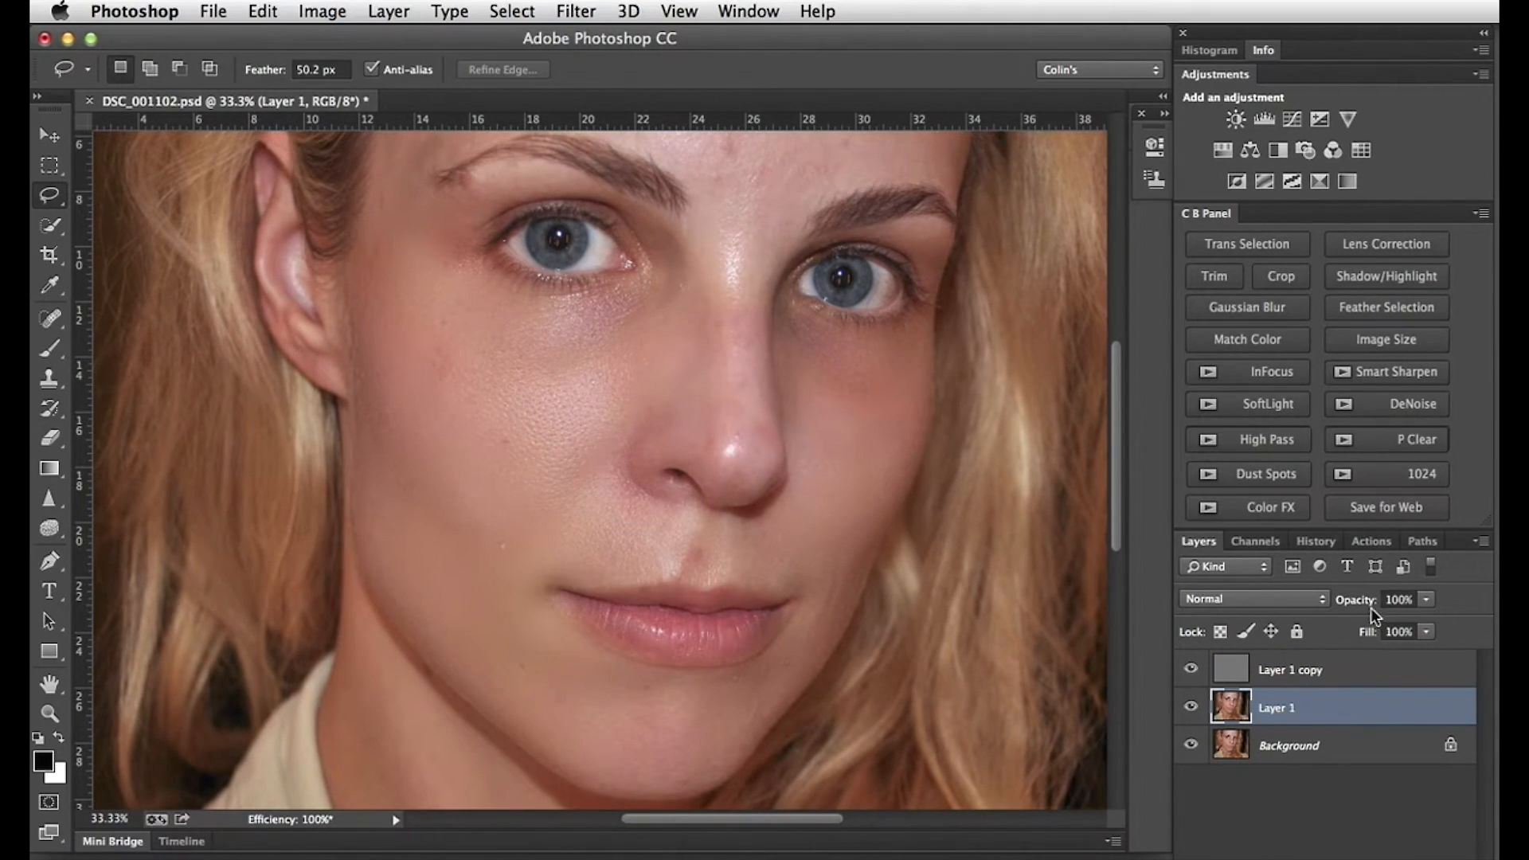
pyautogui.moveTo(1361, 605); pyautogui.dragTo(1319, 600)
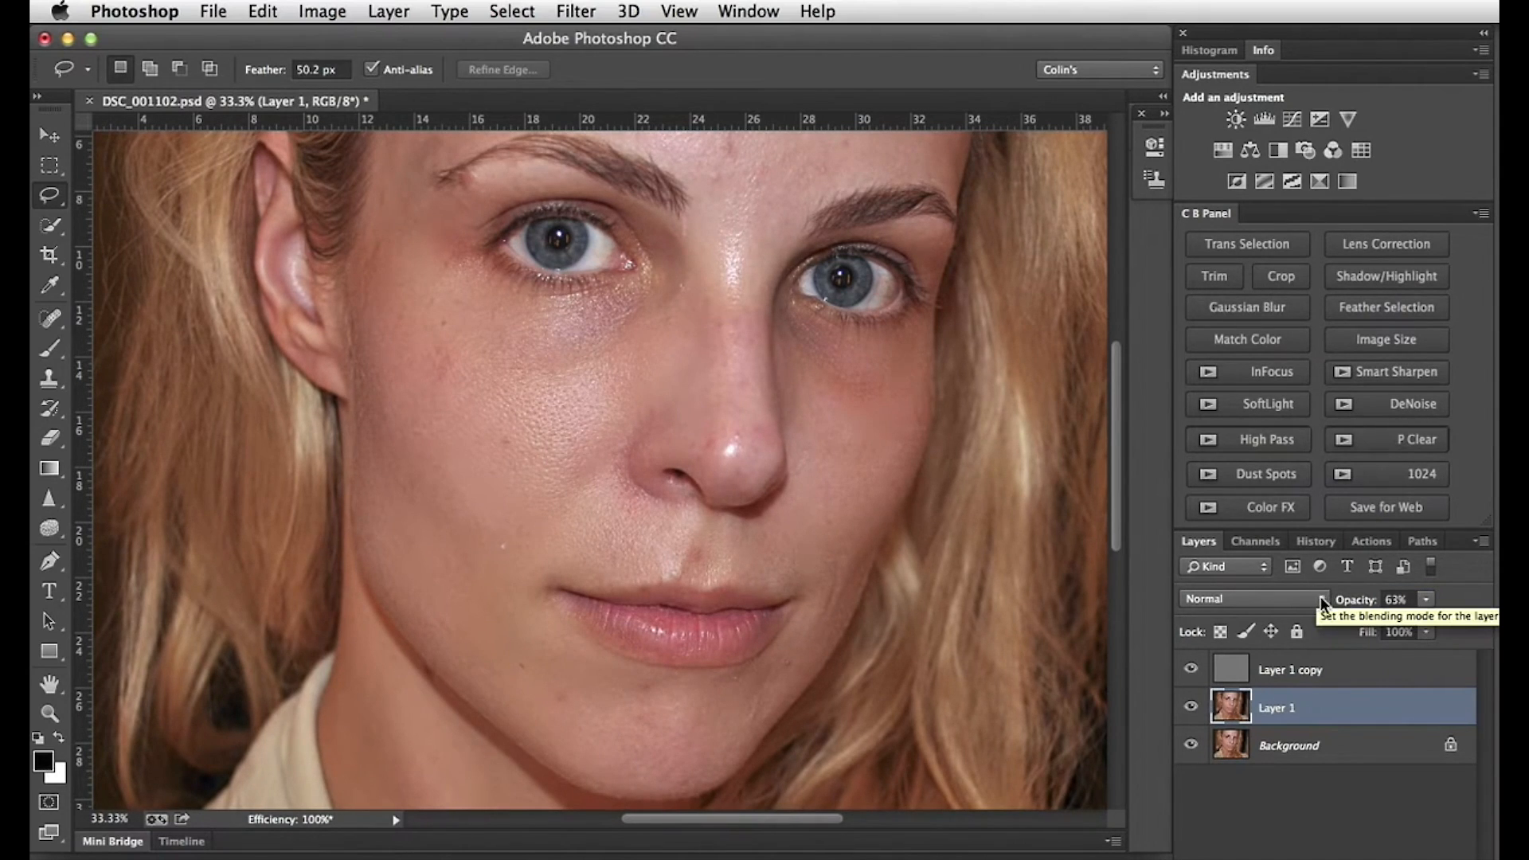
pyautogui.moveTo(1343, 608); pyautogui.dragTo(1355, 608)
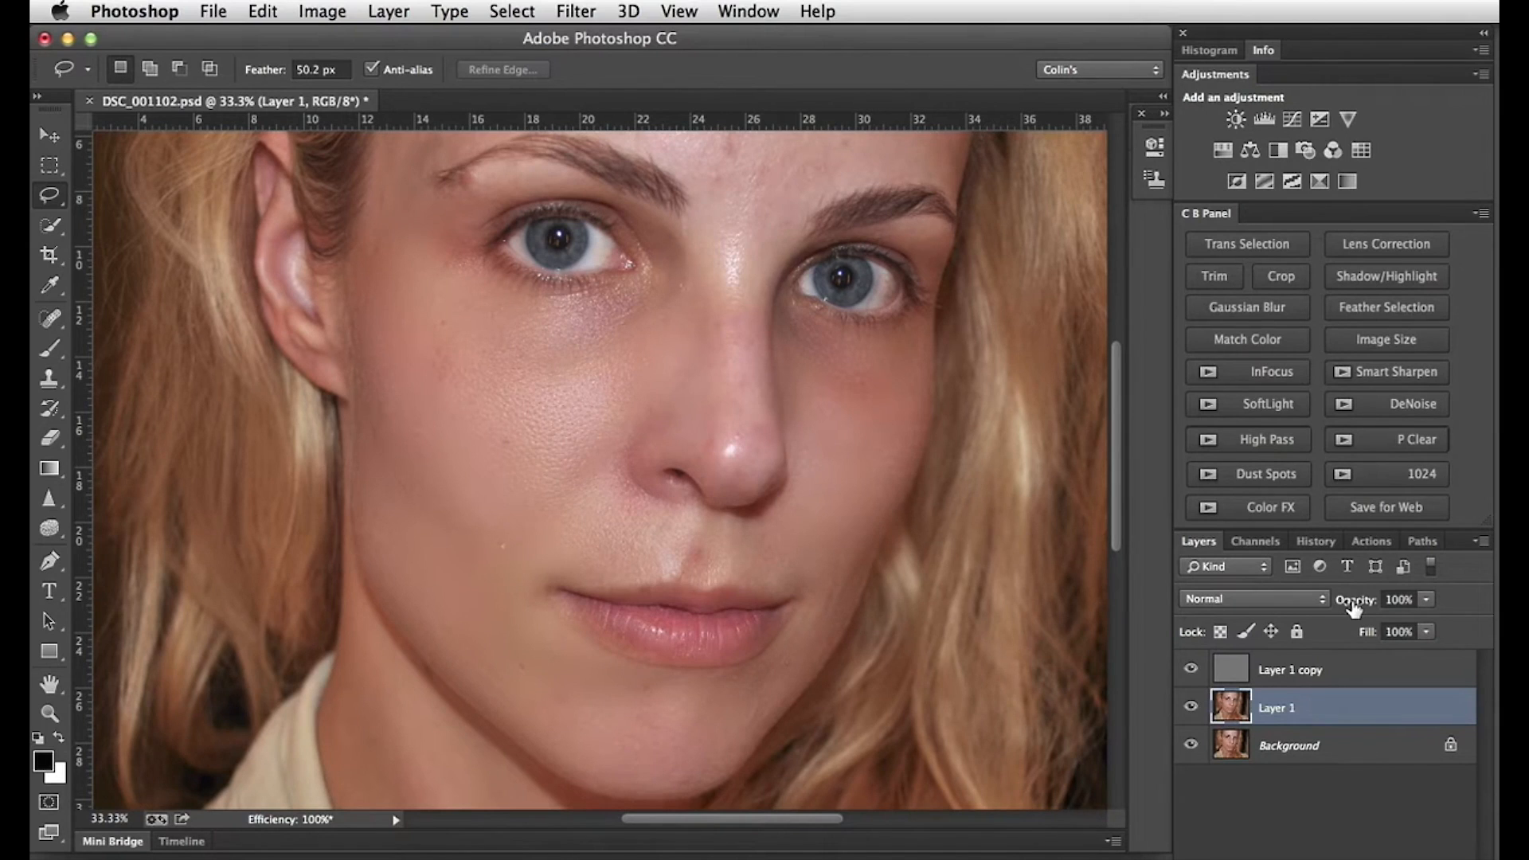
# Step: Create a new layer above Layer 1 copy and stamp all visible layers into it
pyautogui.click(1353, 670)
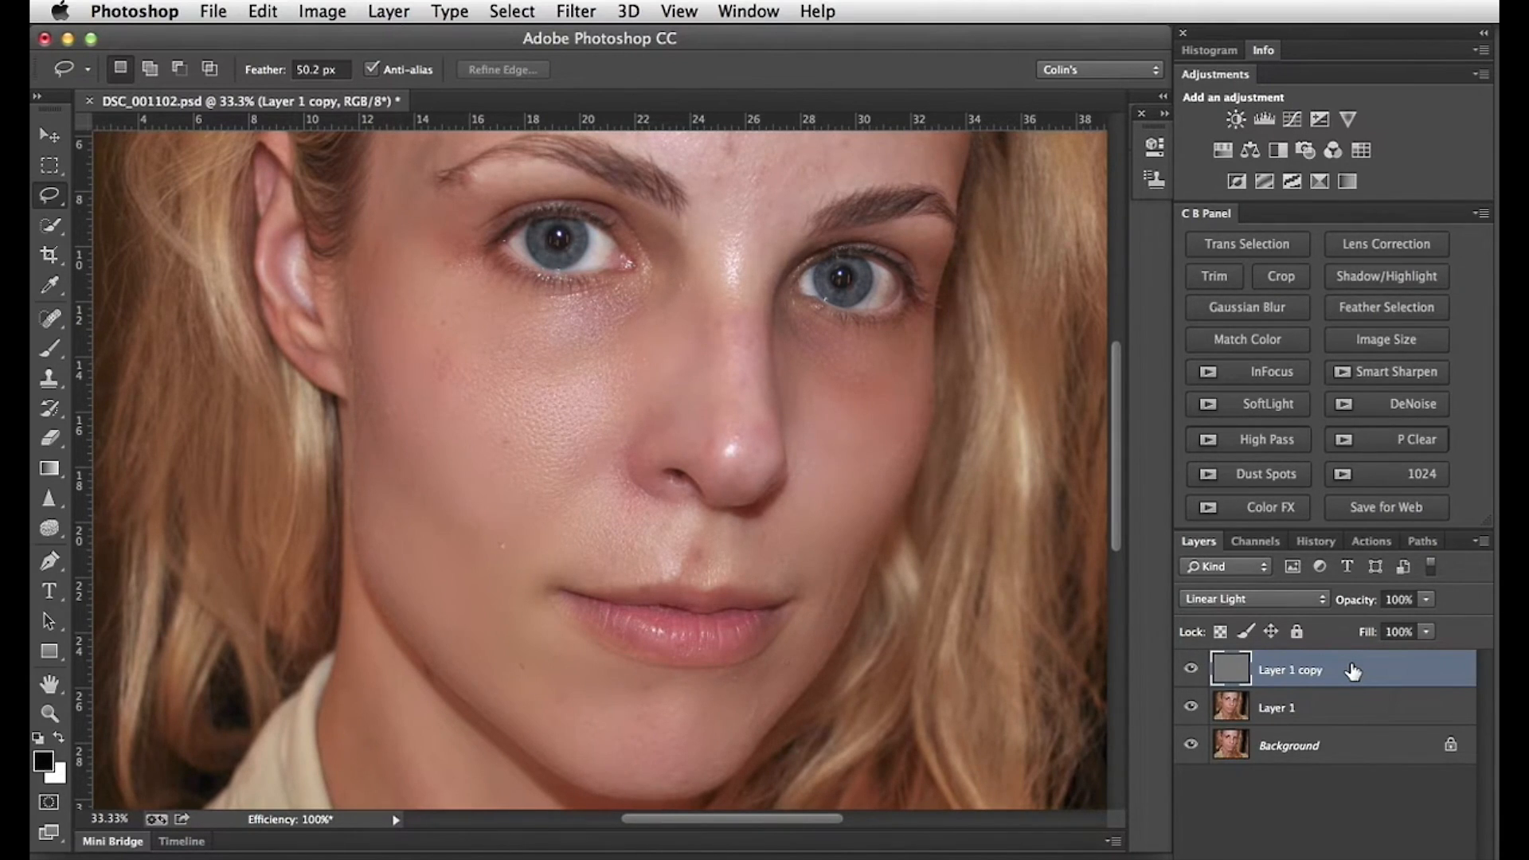
pyautogui.press('super+shift+alt+n')
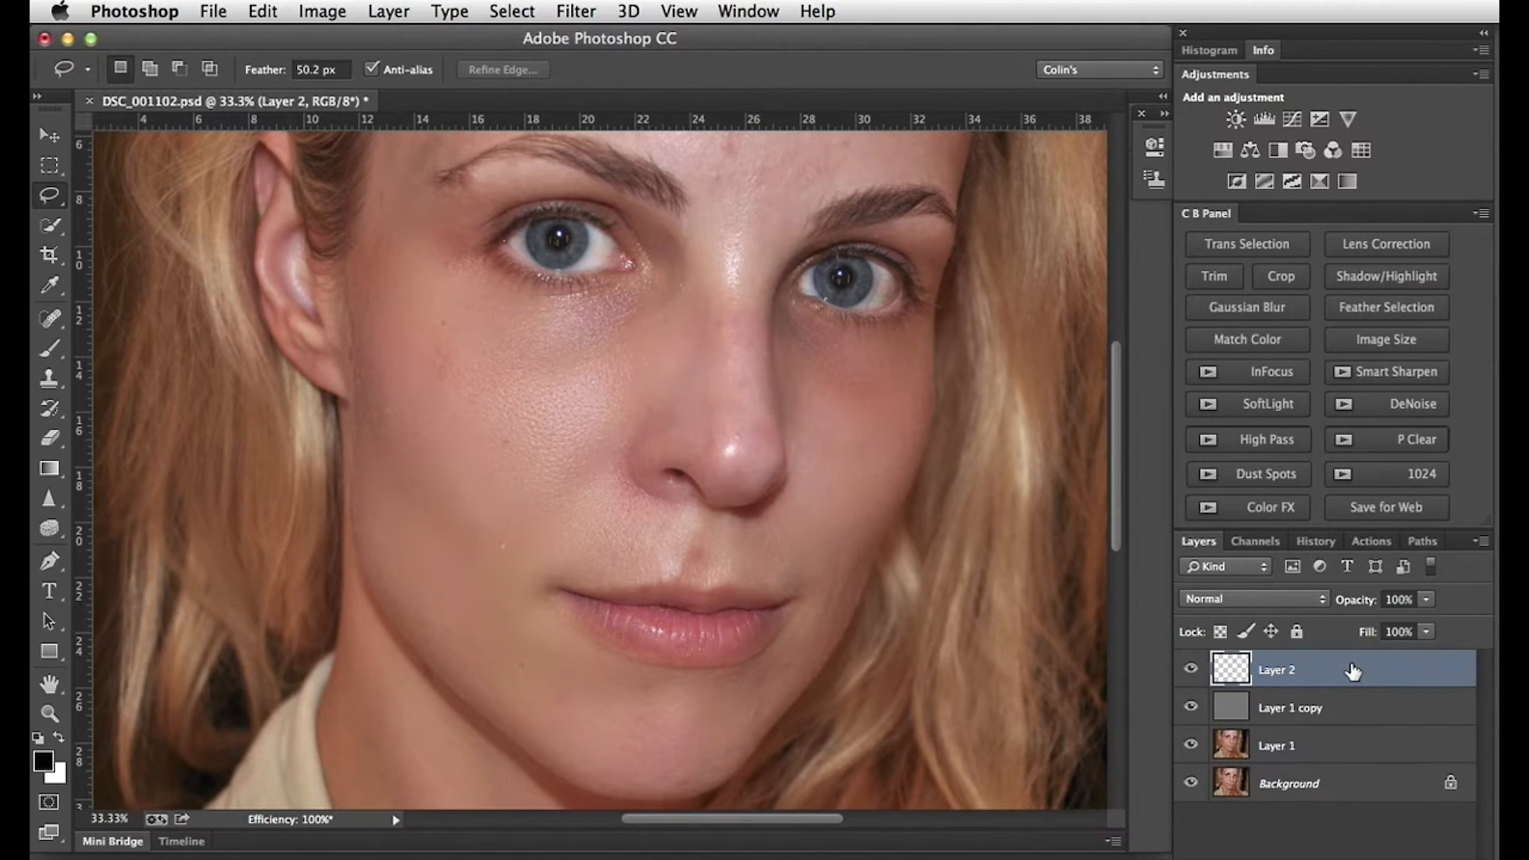
pyautogui.press('super+shift+alt+e')
# Step: Remove the remaining small blemishes around the mouth, jaw and cheek on Layer 2 with the Content-Aware Spot Healing Brush
pyautogui.click(45, 317)
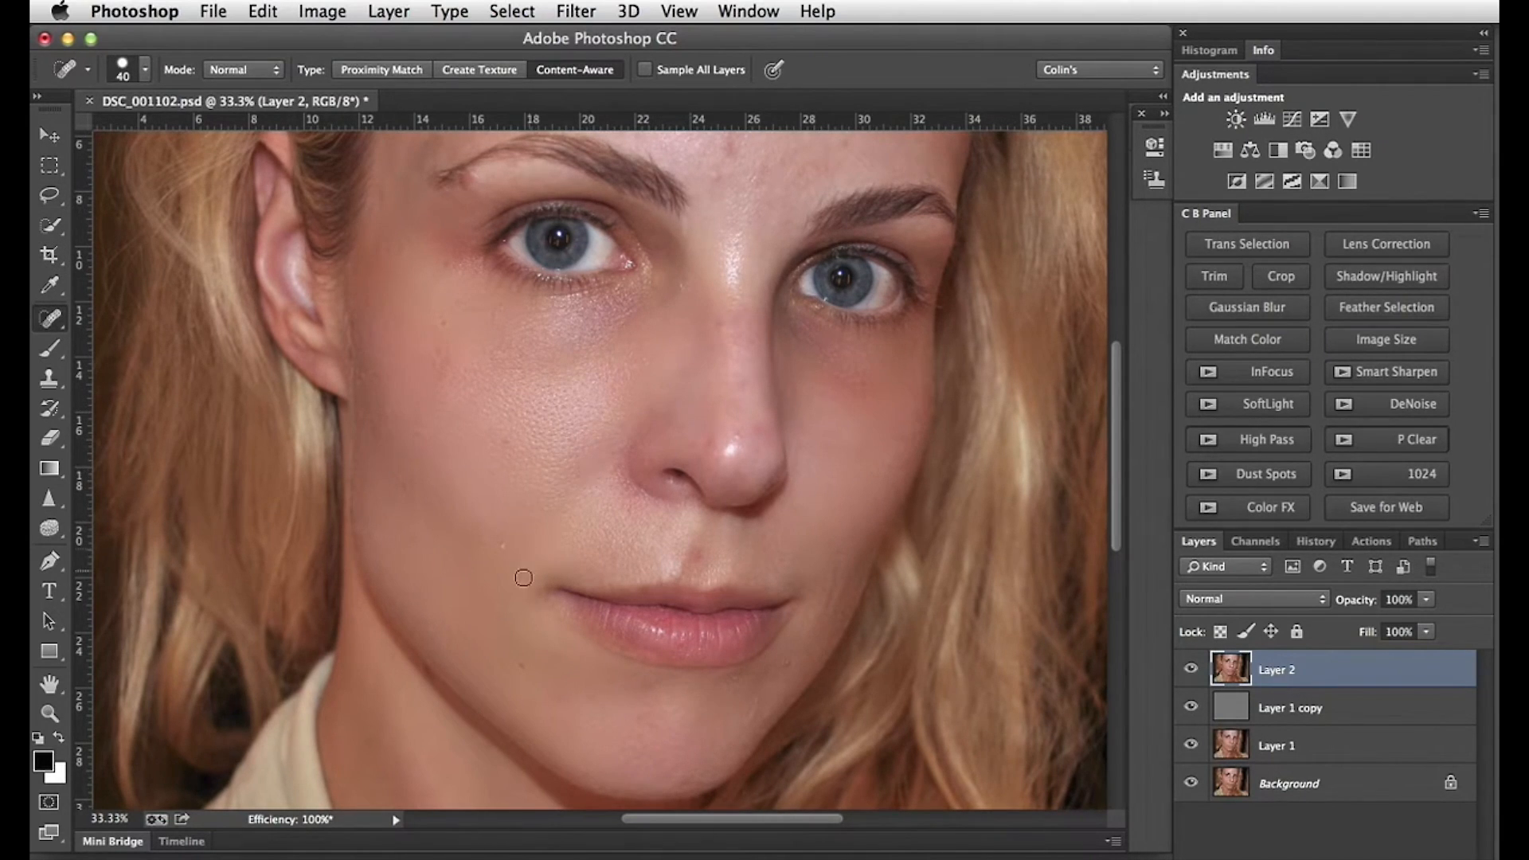
pyautogui.click(502, 546)
pyautogui.click(671, 575)
pyautogui.click(788, 664)
pyautogui.moveTo(837, 557); pyautogui.dragTo(819, 615)
pyautogui.click(440, 322)
pyautogui.click(399, 317)
# Step: Add a Soft Light layer above Layer 2 and paint shading along the nose with an 80 px black brush at 10% opacity
pyautogui.click(1256, 402)
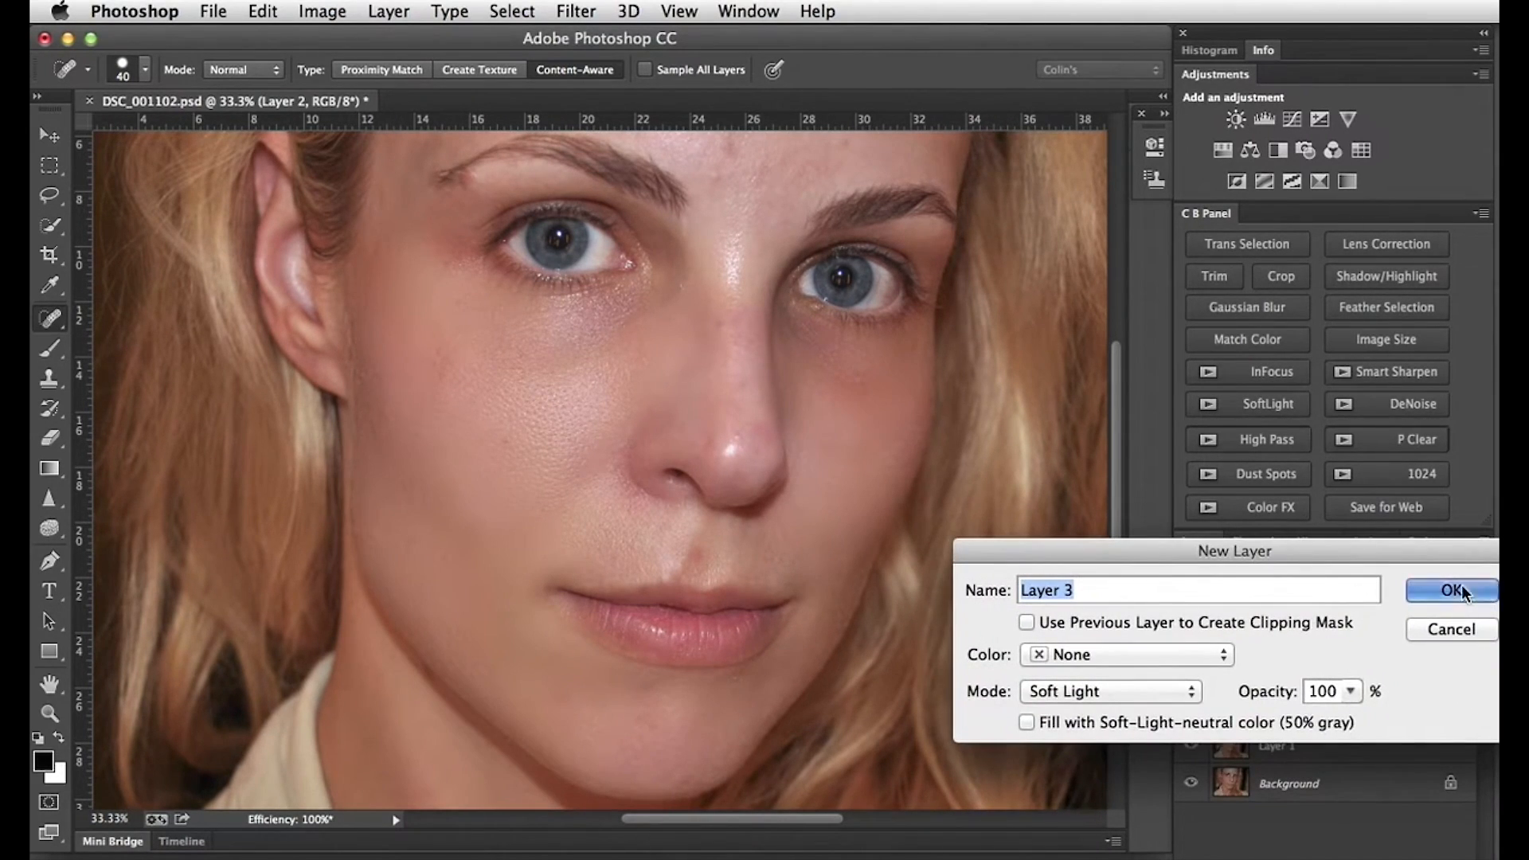
pyautogui.click(1451, 590)
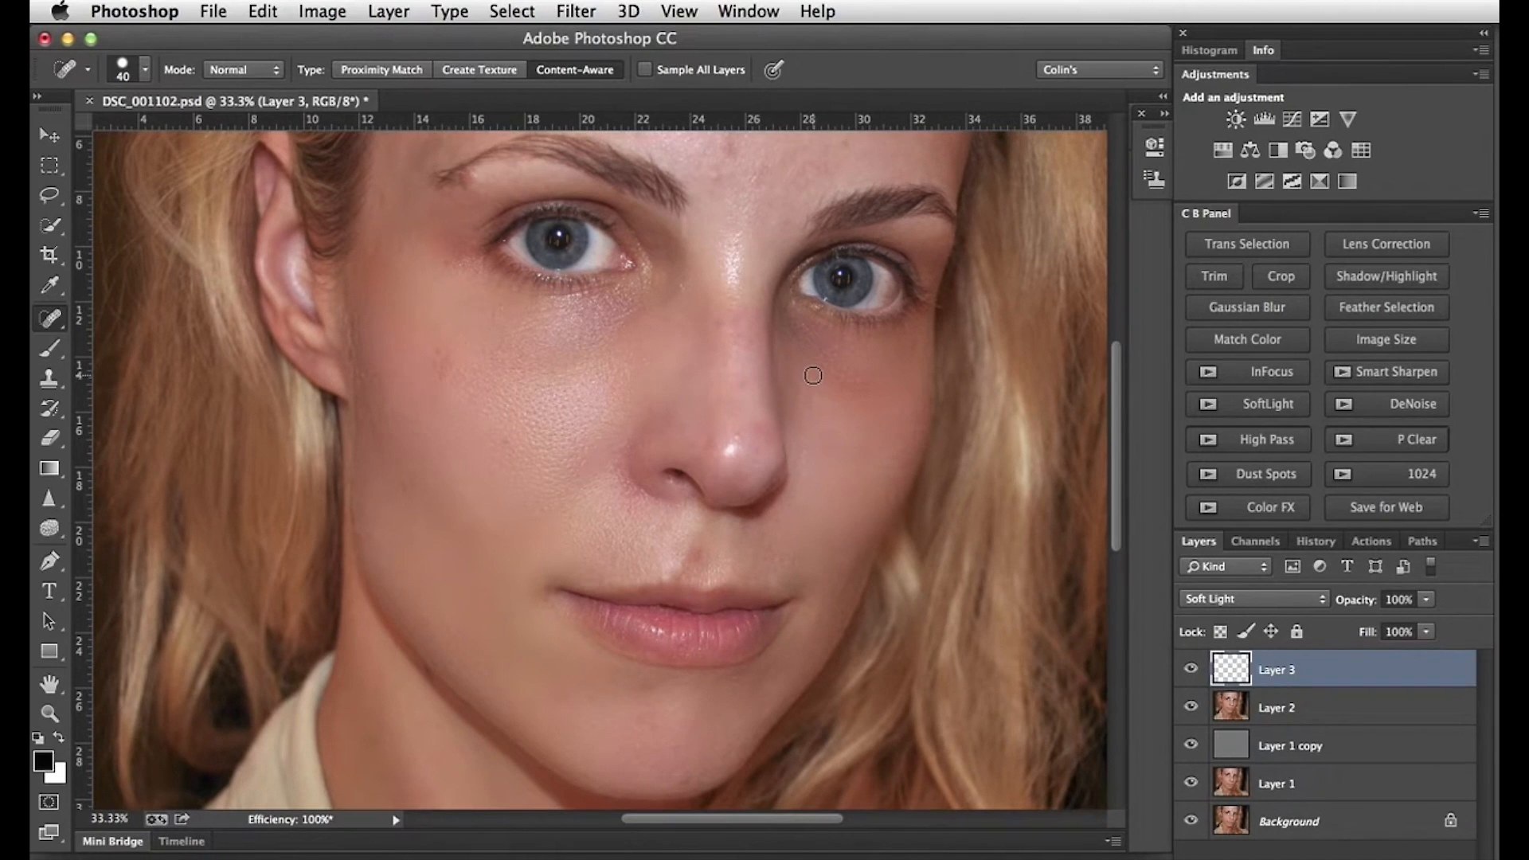
pyautogui.press('b')
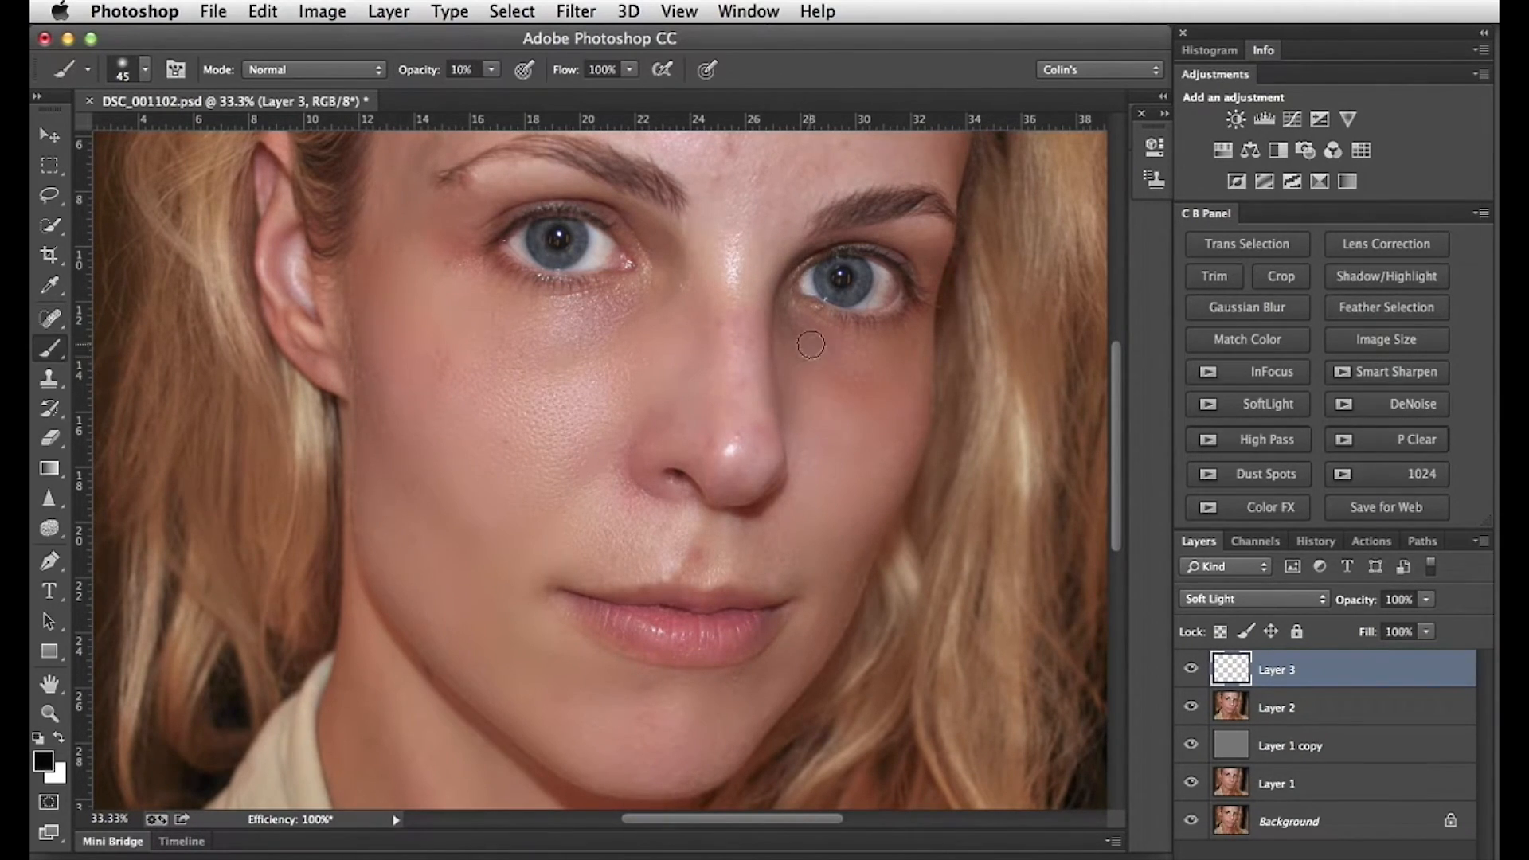
pyautogui.press(']')
pyautogui.press(']')
pyautogui.press(']')
pyautogui.press(']')
pyautogui.moveTo(783, 360)
pyautogui.mouseDown()
pyautogui.moveTo(801, 455)
pyautogui.moveTo(791, 422)
pyautogui.moveTo(784, 479)
pyautogui.mouseUp()
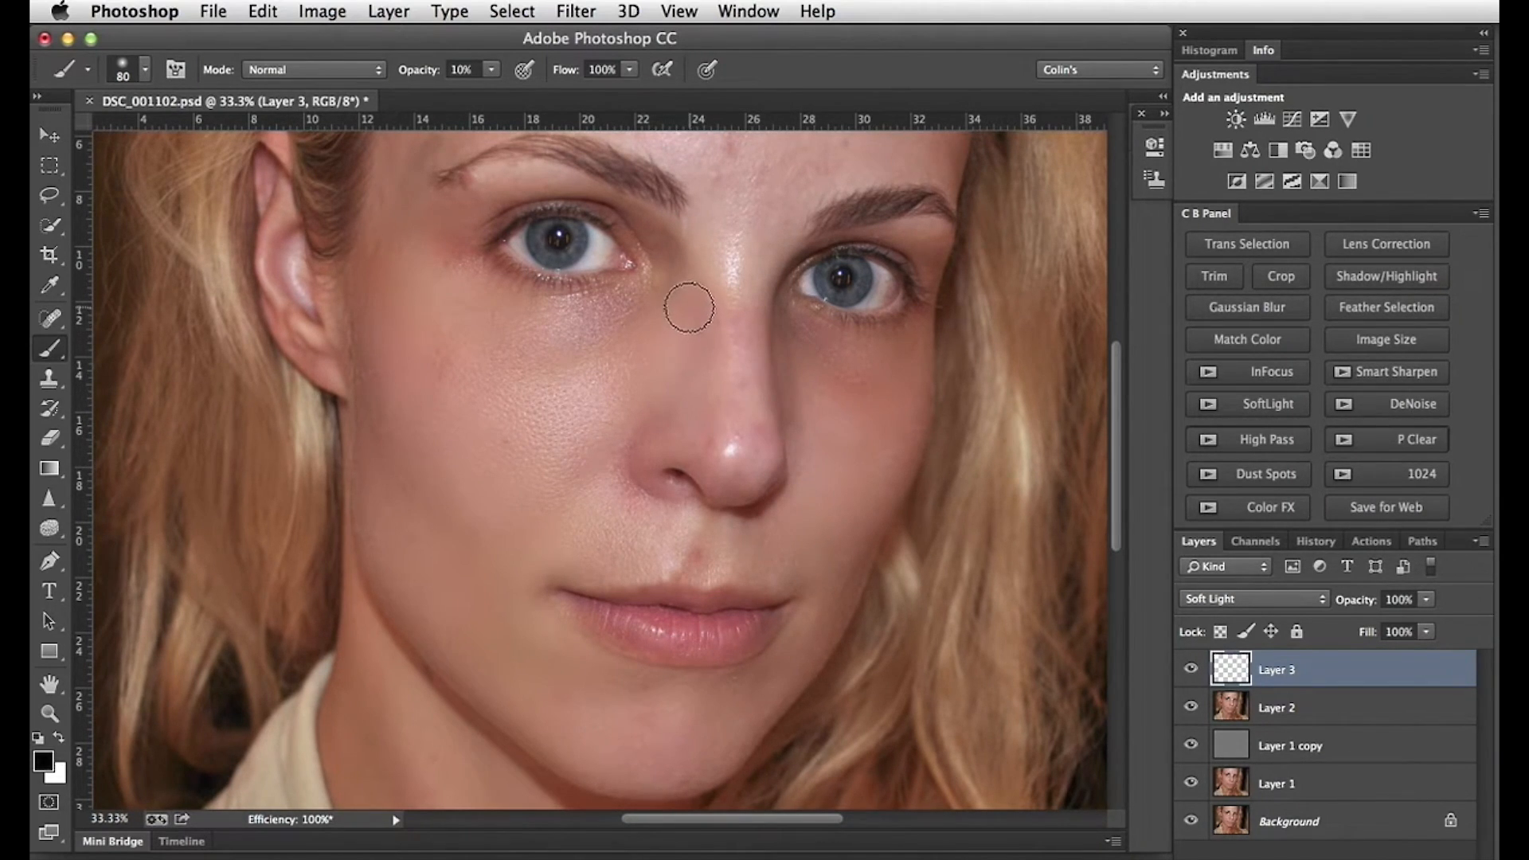
pyautogui.moveTo(669, 297)
pyautogui.mouseDown()
pyautogui.moveTo(665, 370)
pyautogui.moveTo(623, 442)
pyautogui.moveTo(667, 347)
pyautogui.moveTo(624, 447)
pyautogui.moveTo(642, 468)
pyautogui.mouseUp()
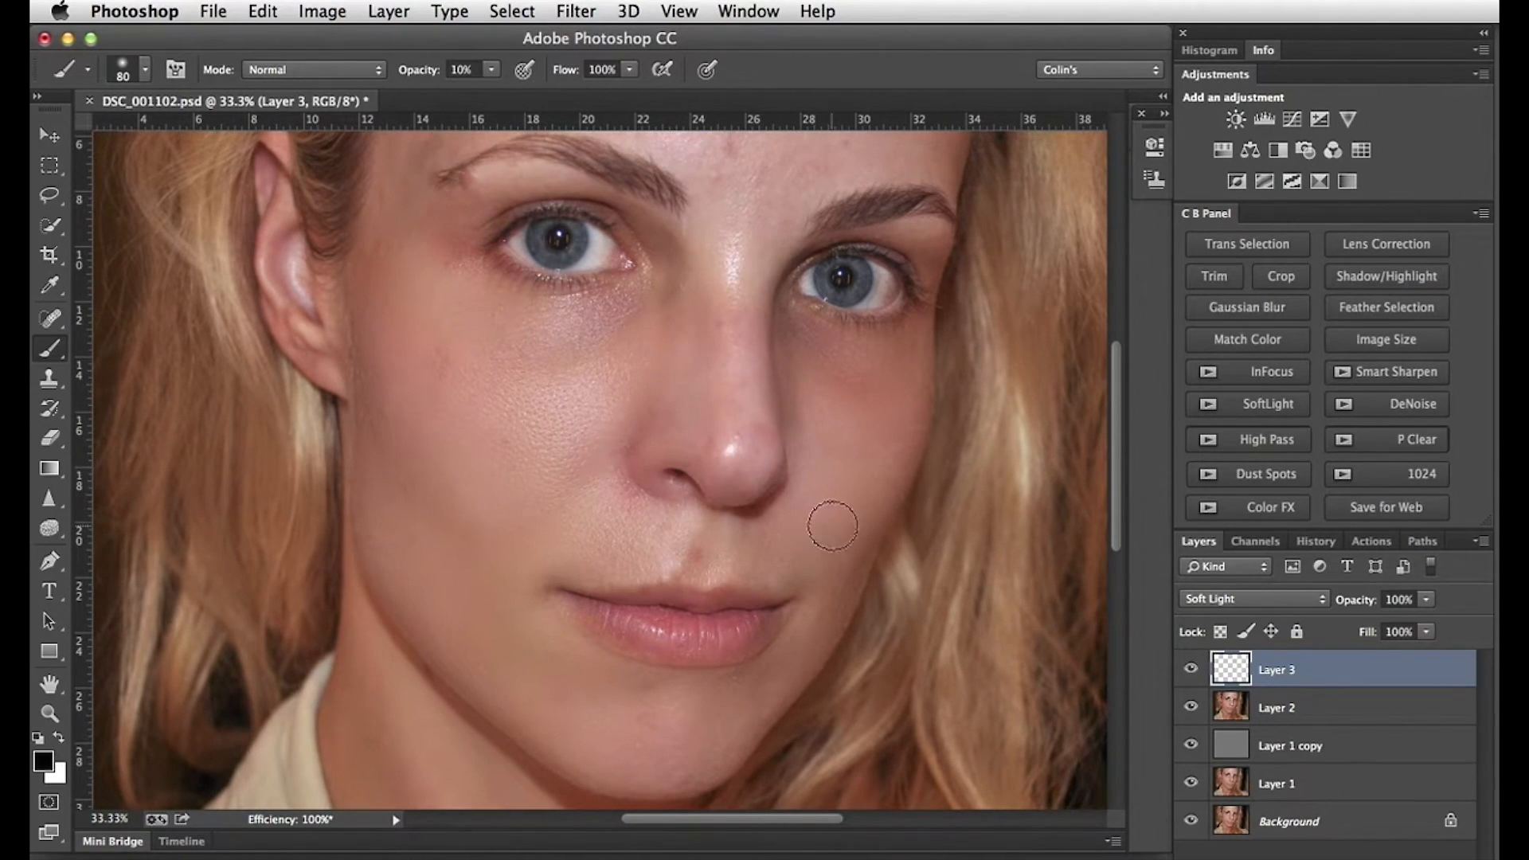
pyautogui.moveTo(730, 289); pyautogui.dragTo(747, 438)
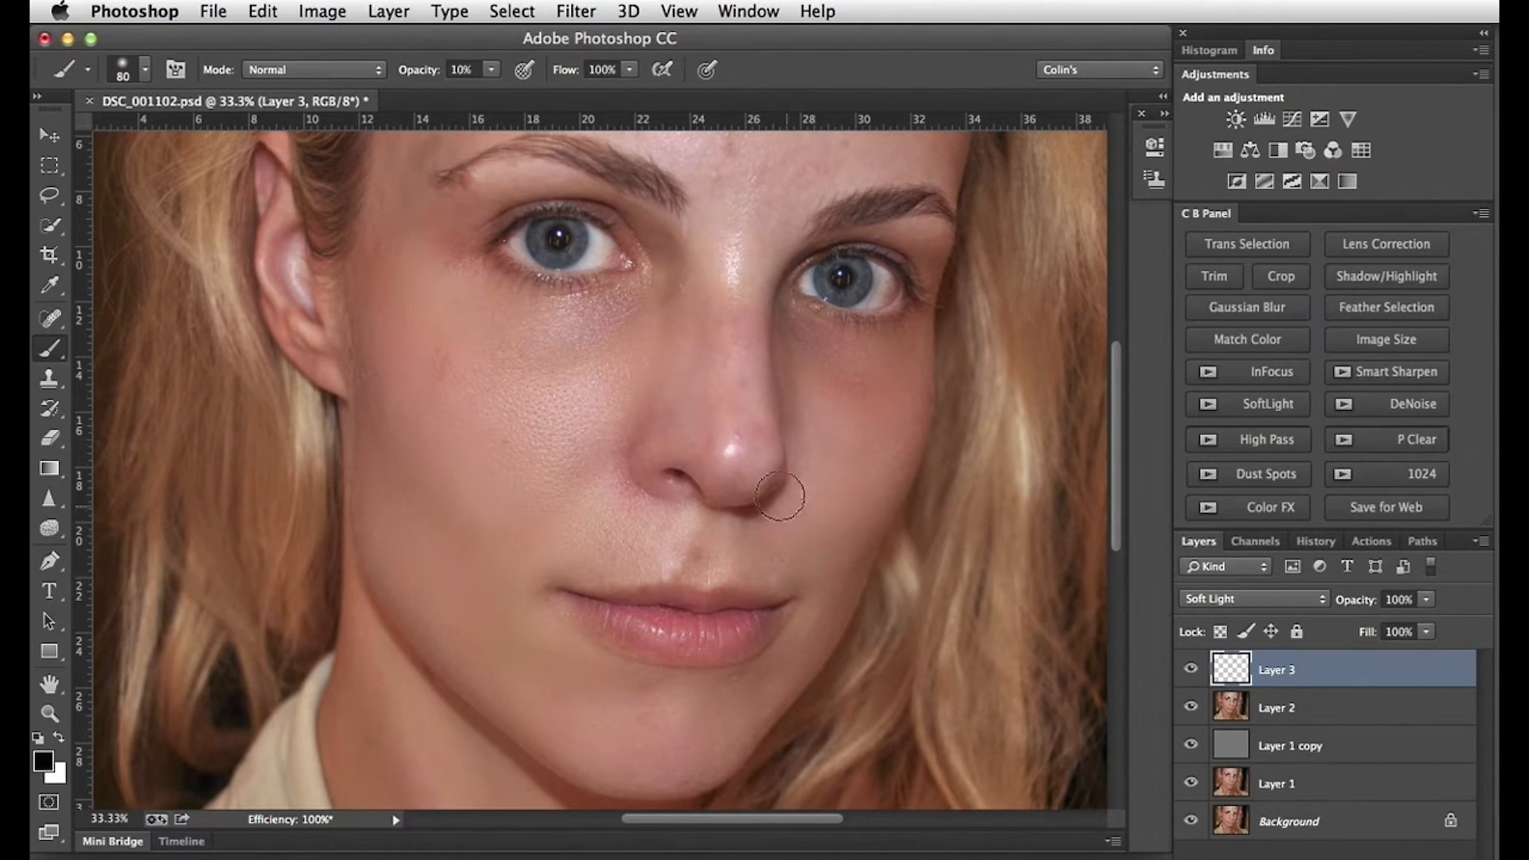